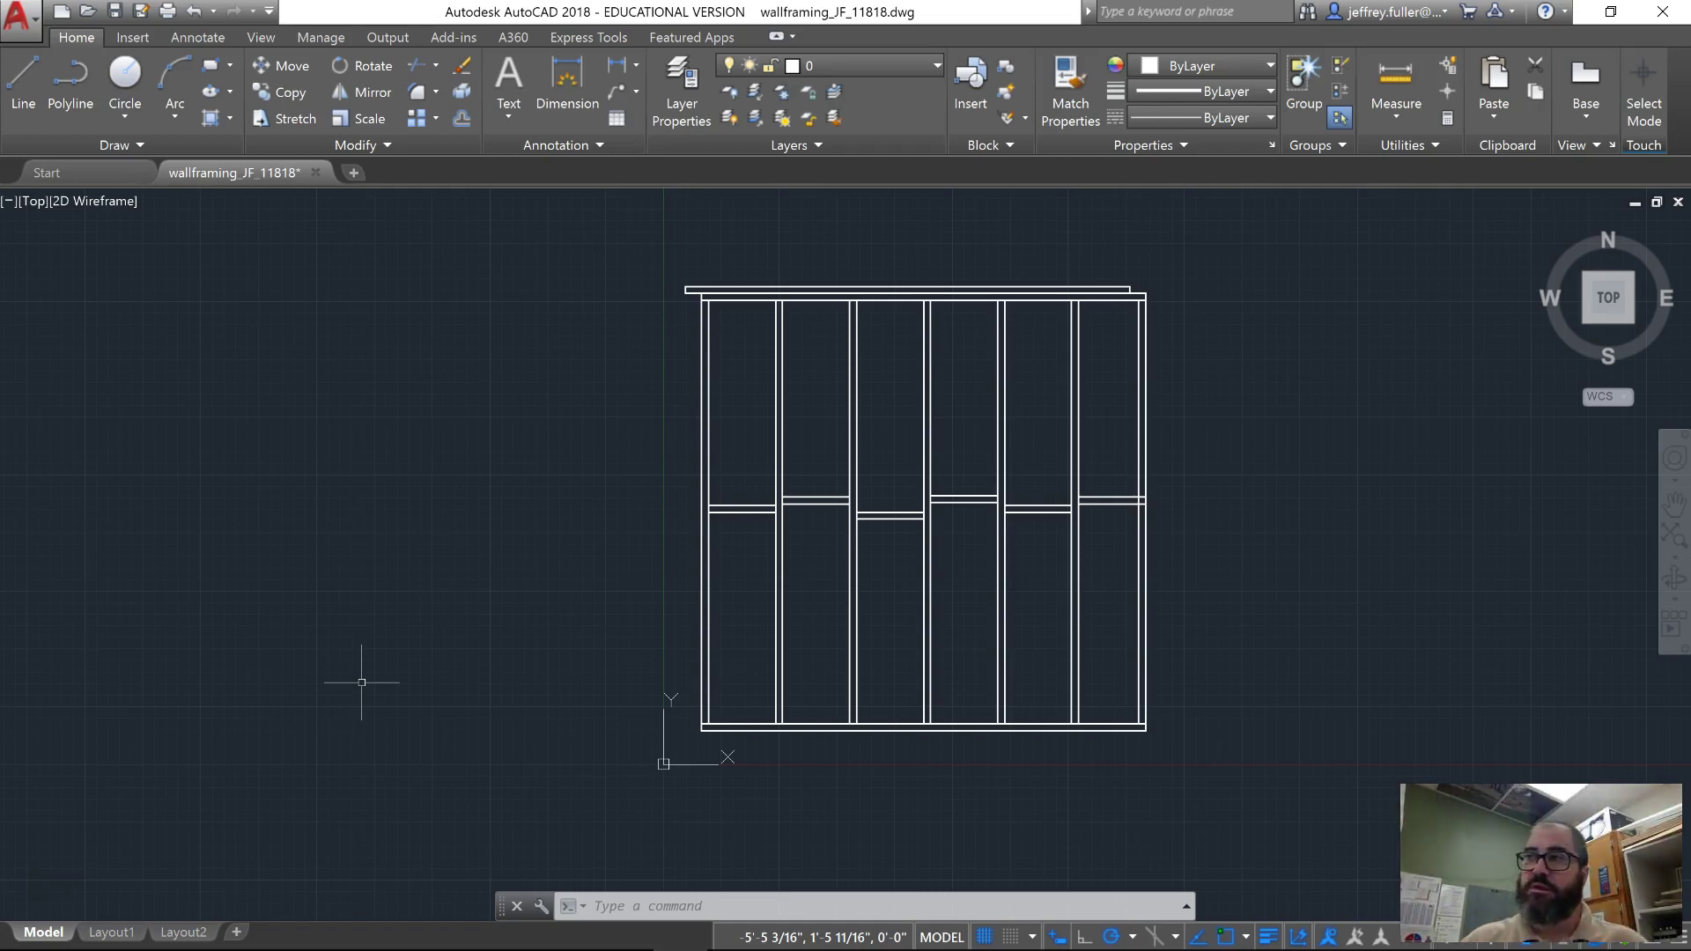
Cancel the accidentally started Copy command and recentre the view on the wall frame.
left_click(1230, 682)
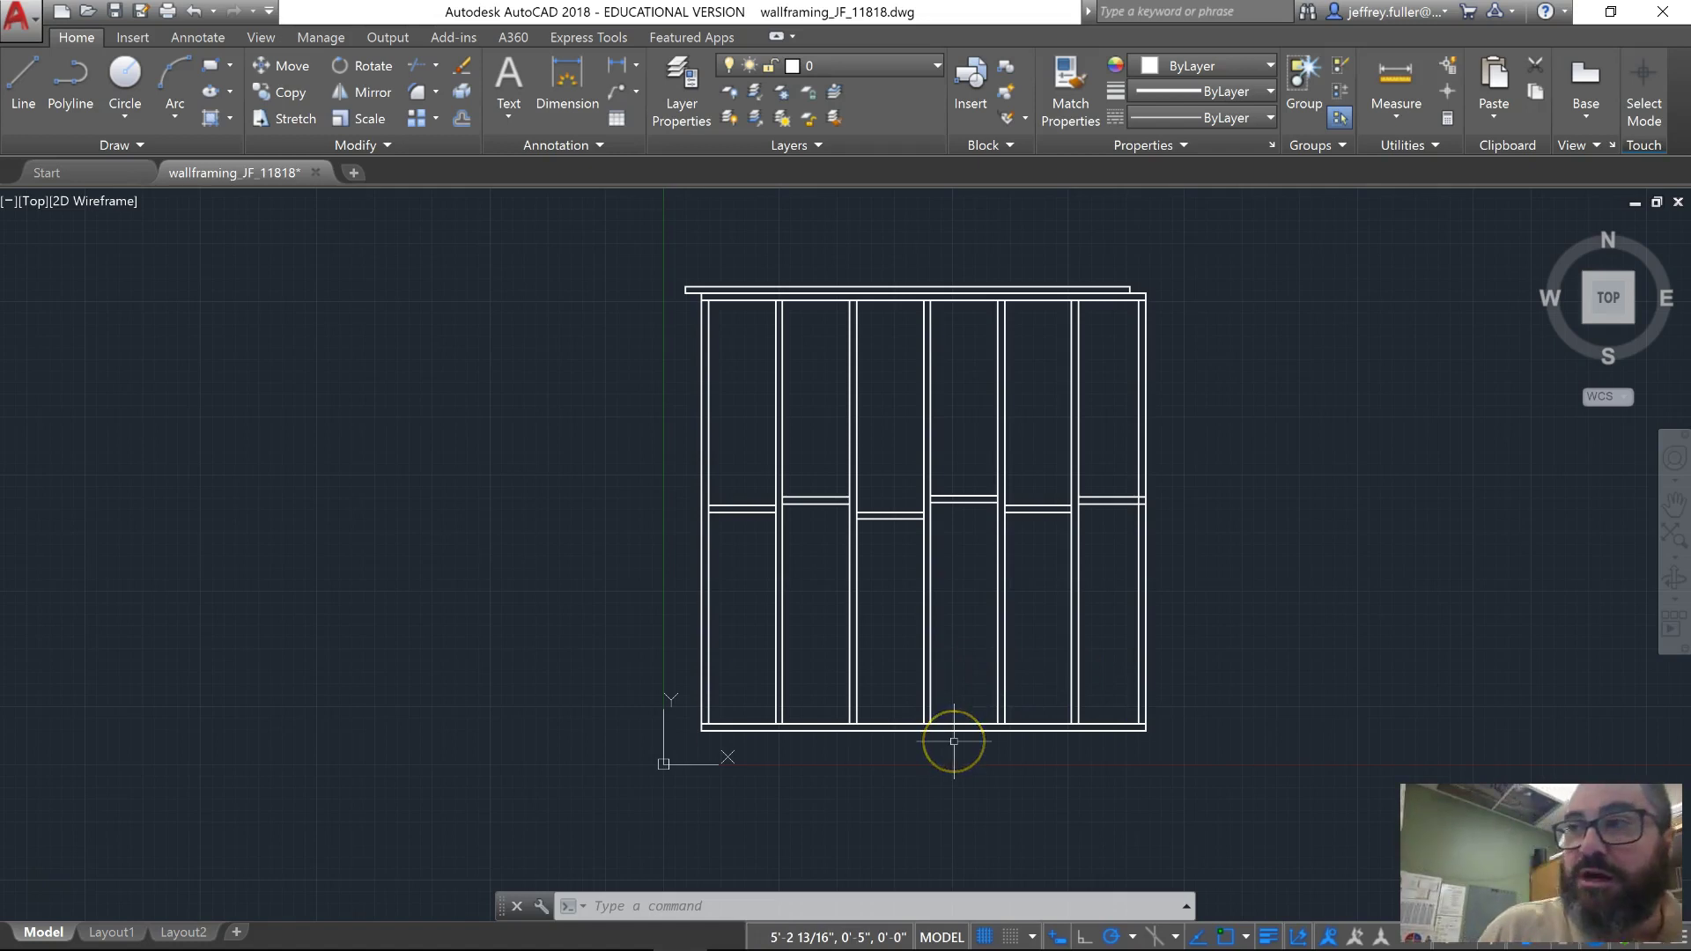
key("Escape")
key("Escape")
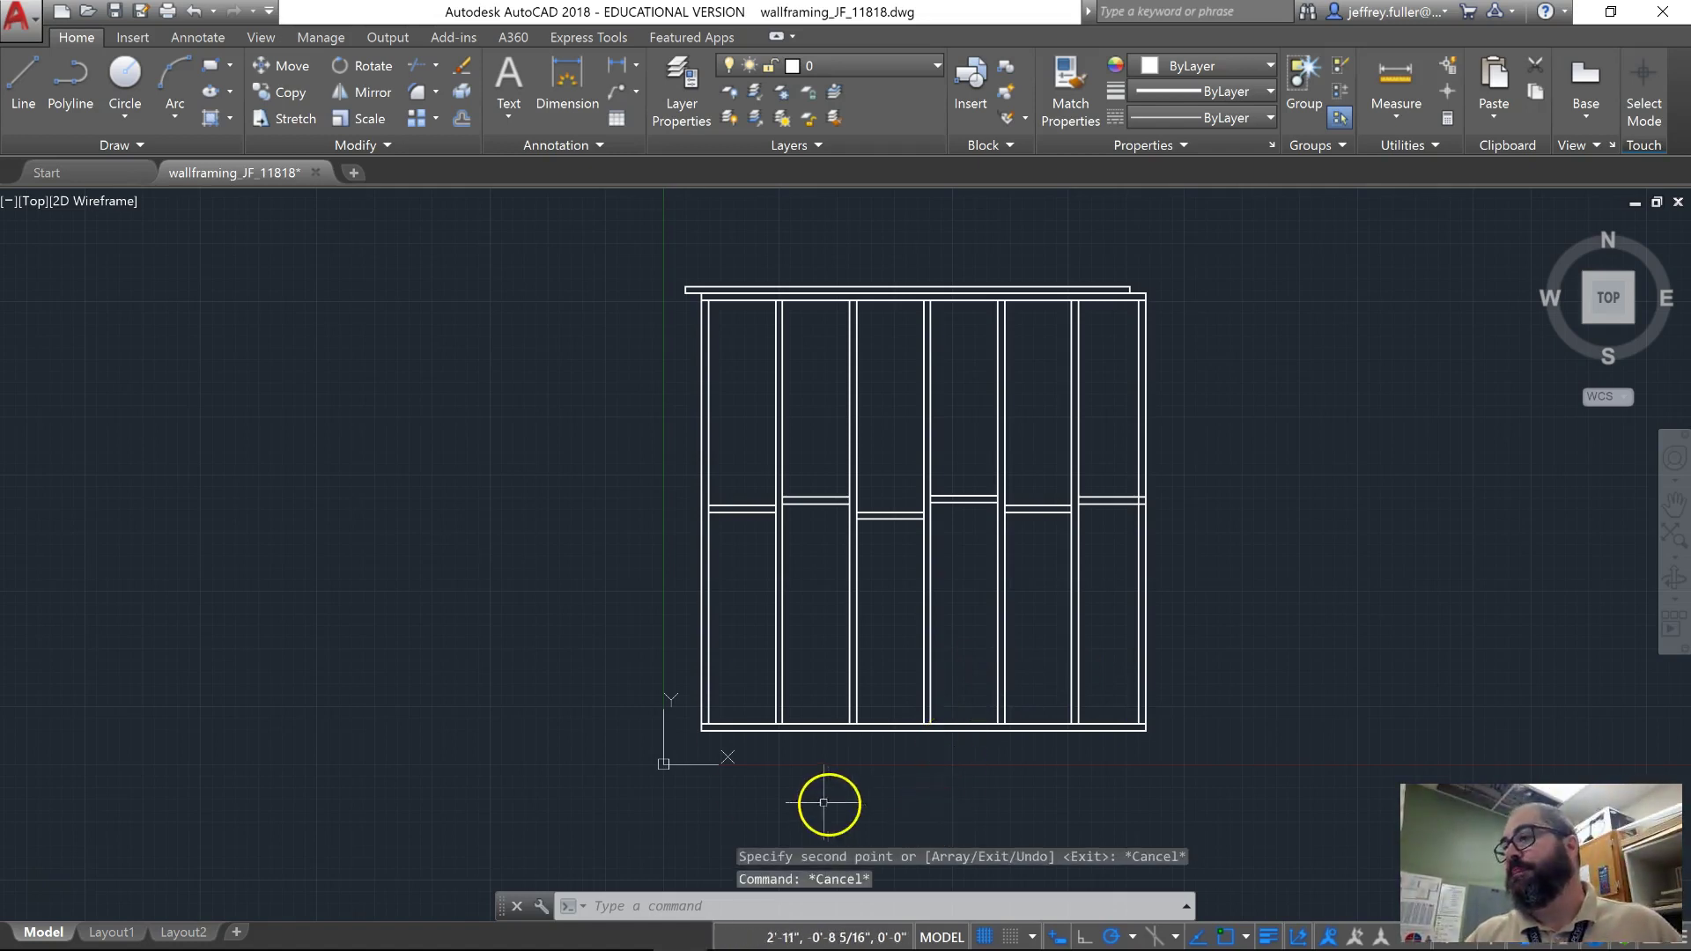
middle_click_drag(421, 720, 272, 630)
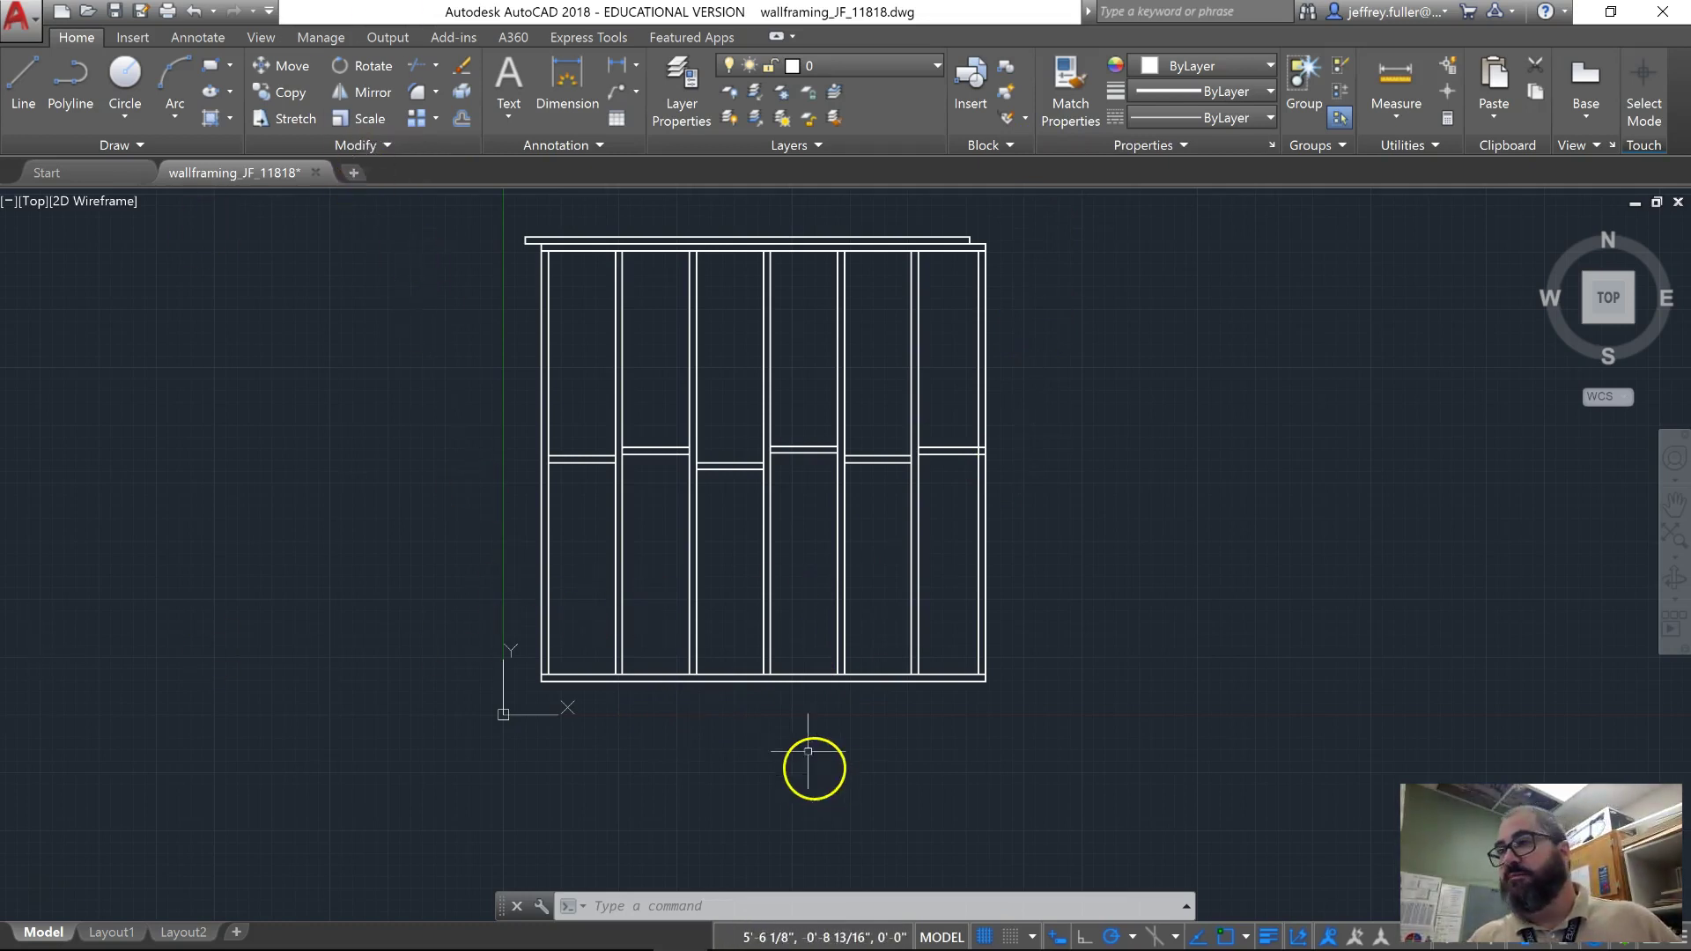
scroll(808, 683, "up", 4)
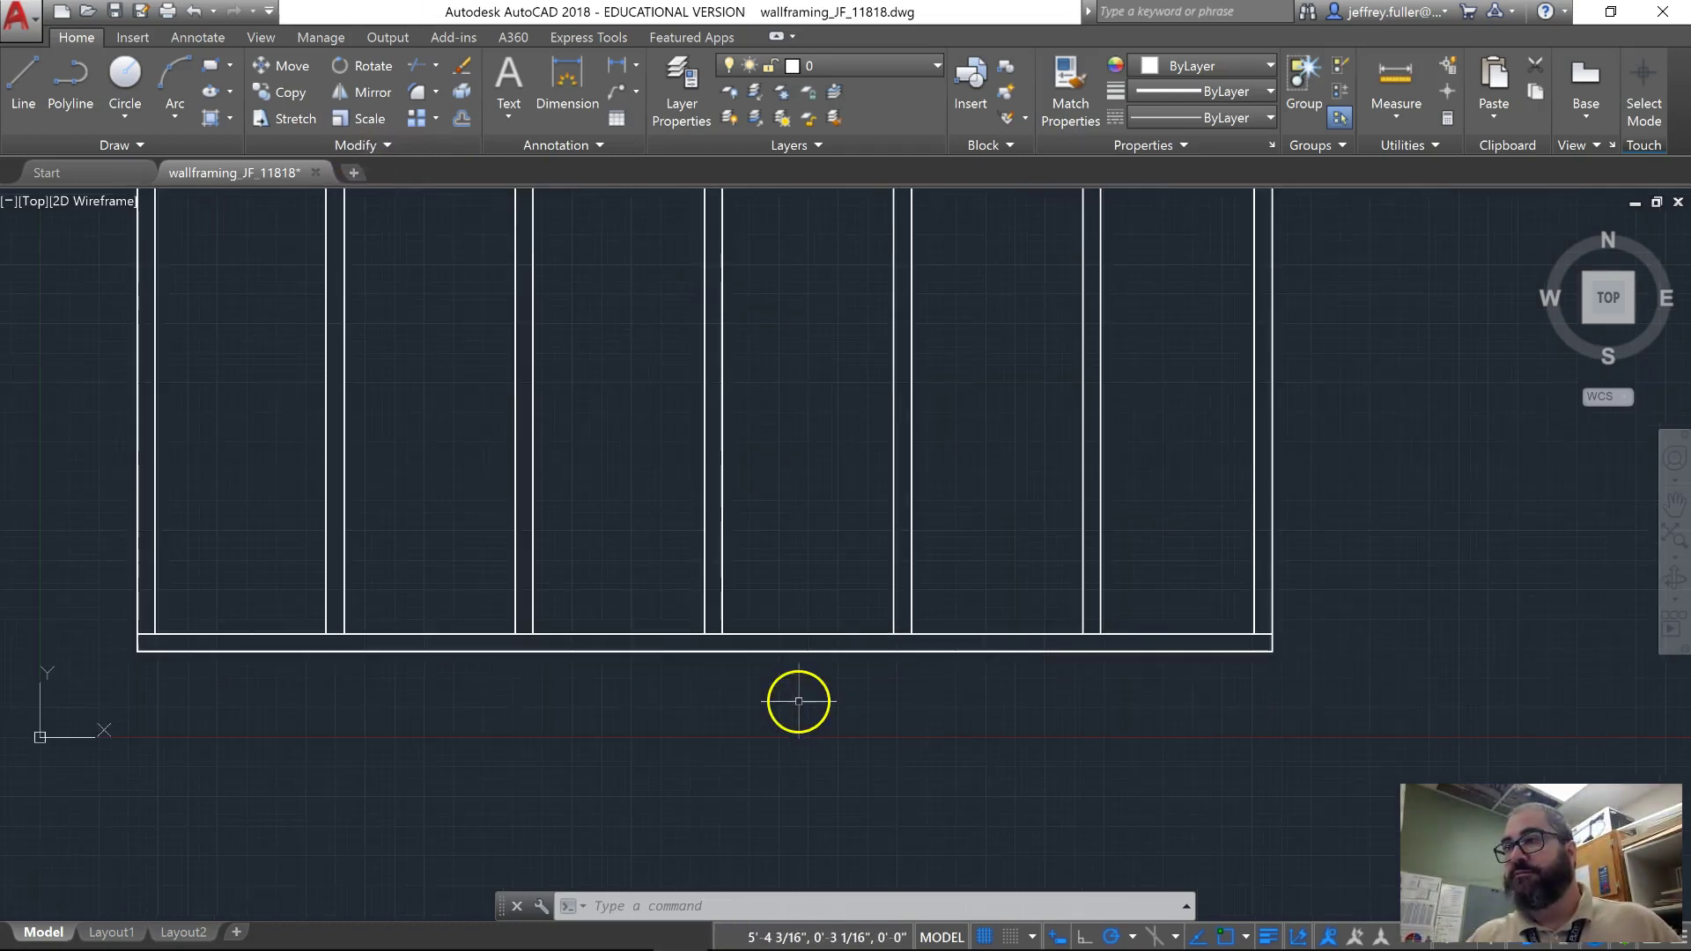
scroll(798, 701, "down", 2)
middle_click_drag(786, 698, 793, 753)
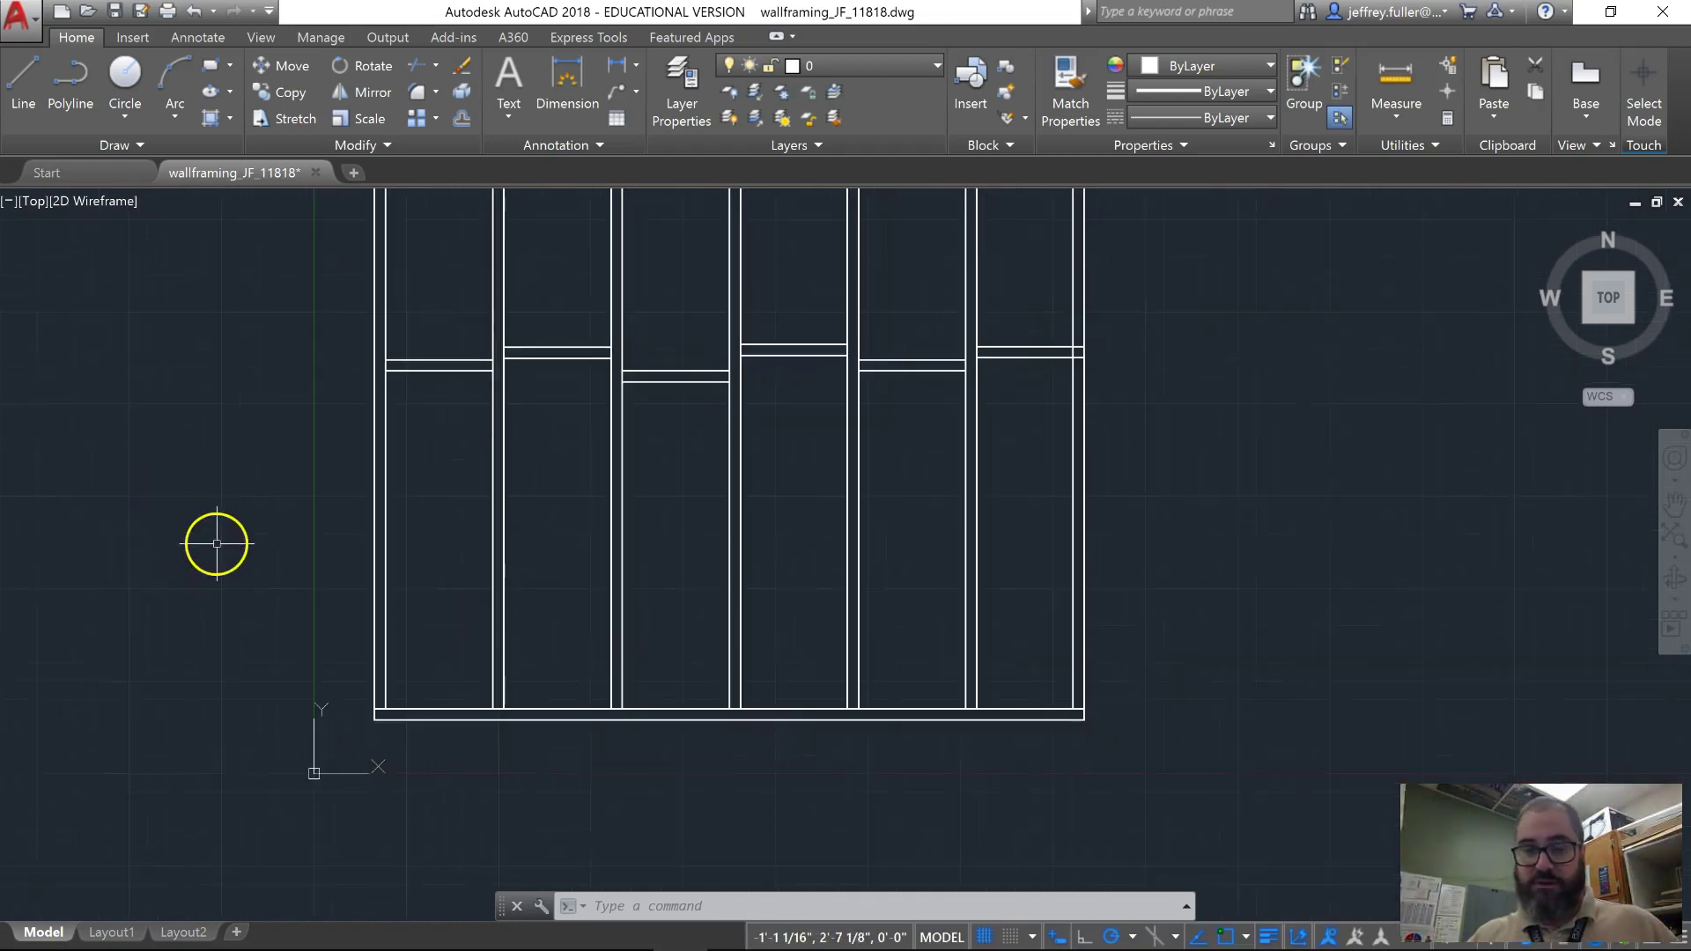
middle_click_drag(215, 543, 253, 636)
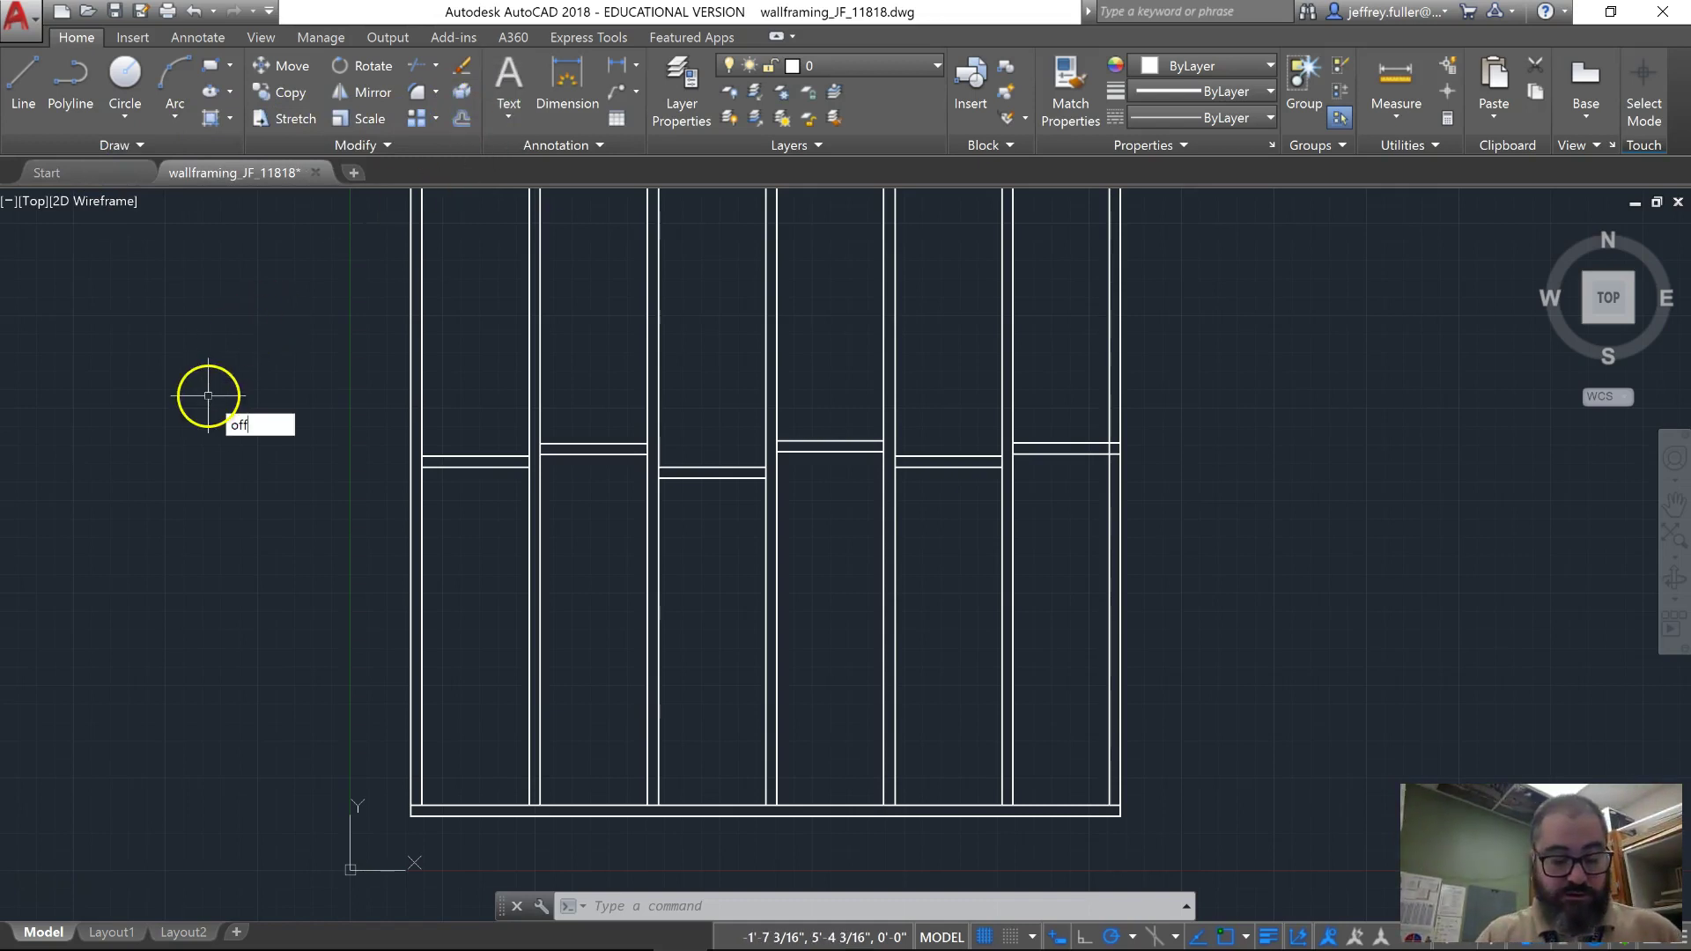
Offset the bottom plate 6'8" upward to mark the door height.
type("t")
key("Return")
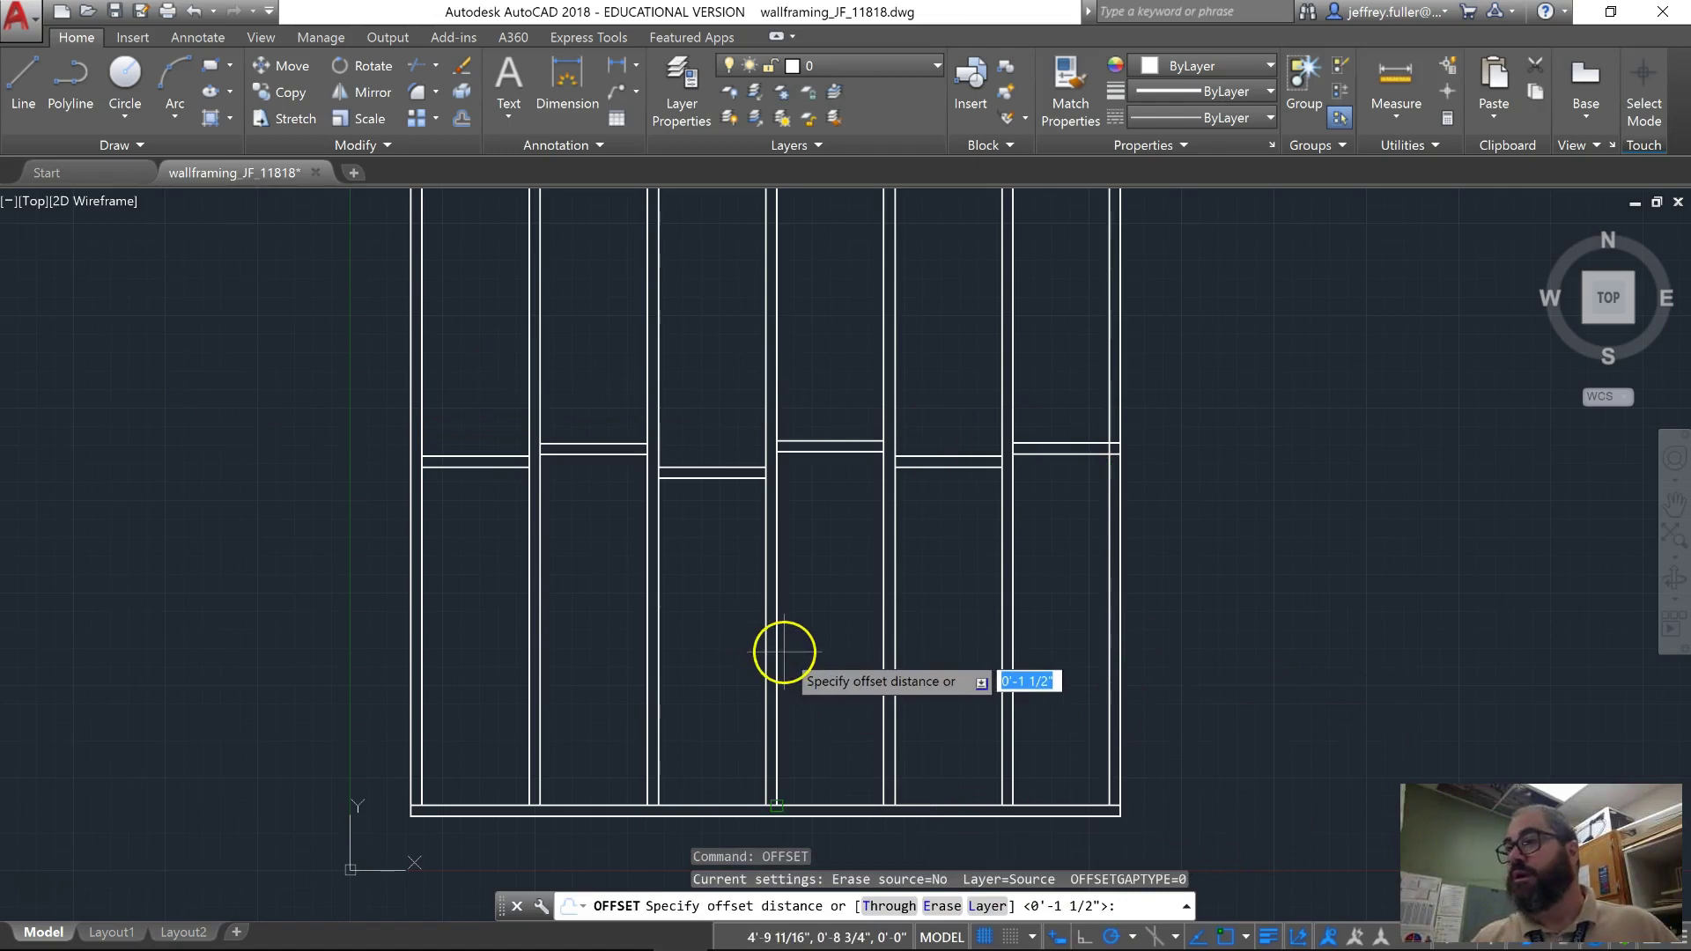
type("6")
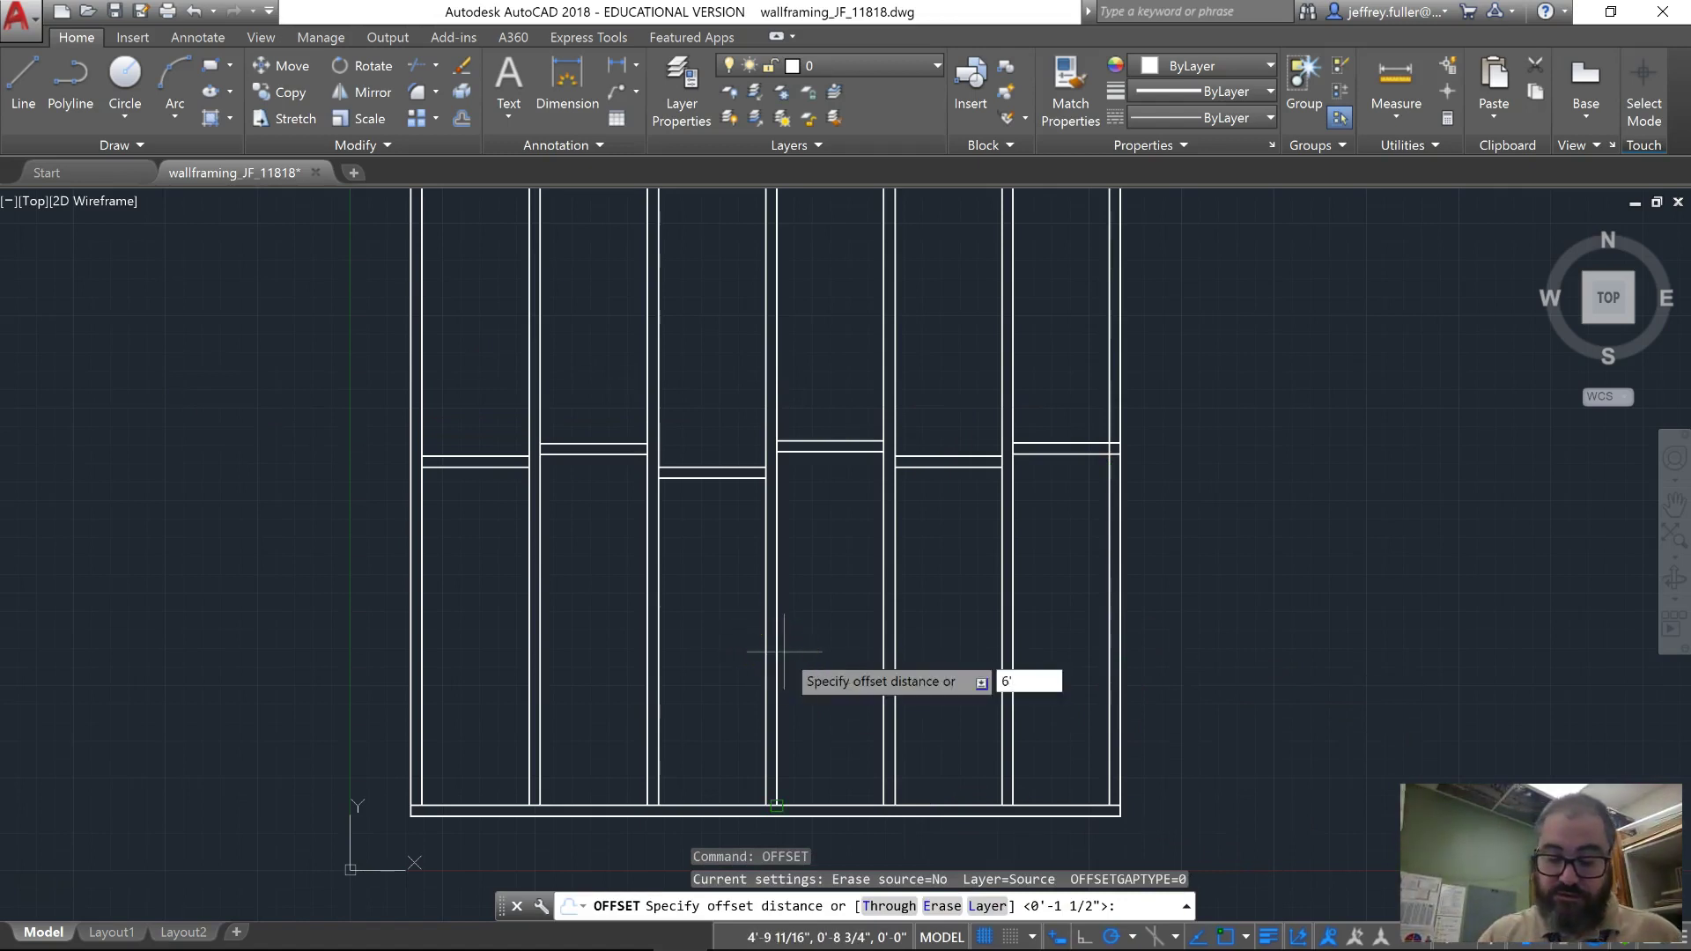
type("'8\"")
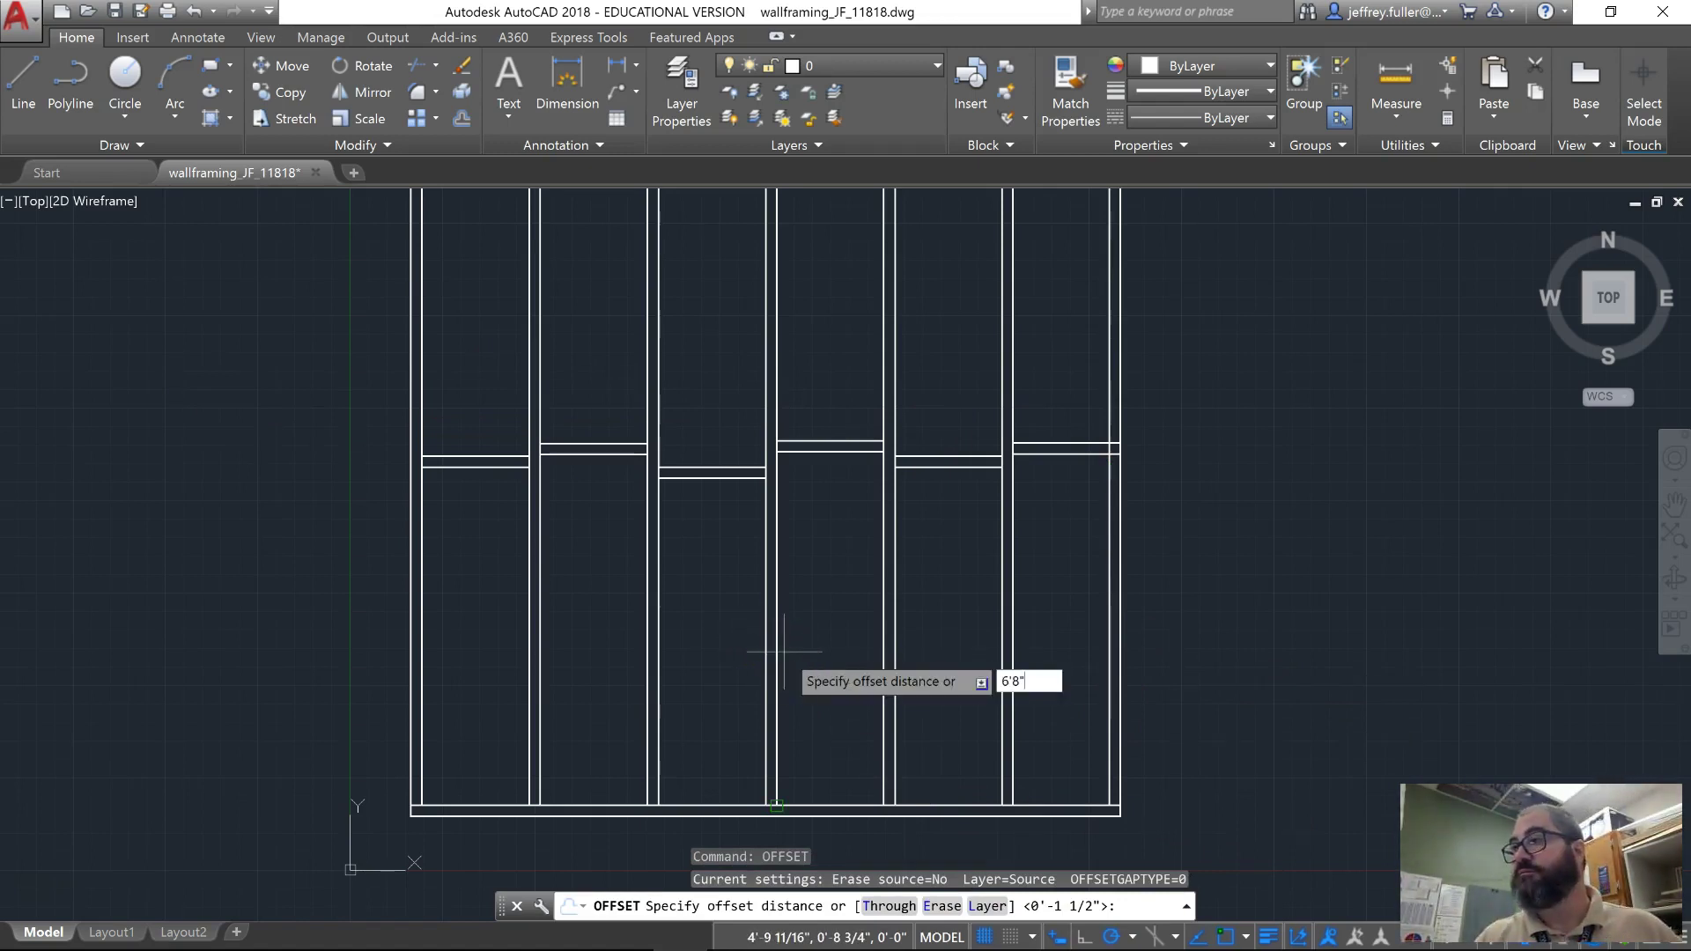
key("Return")
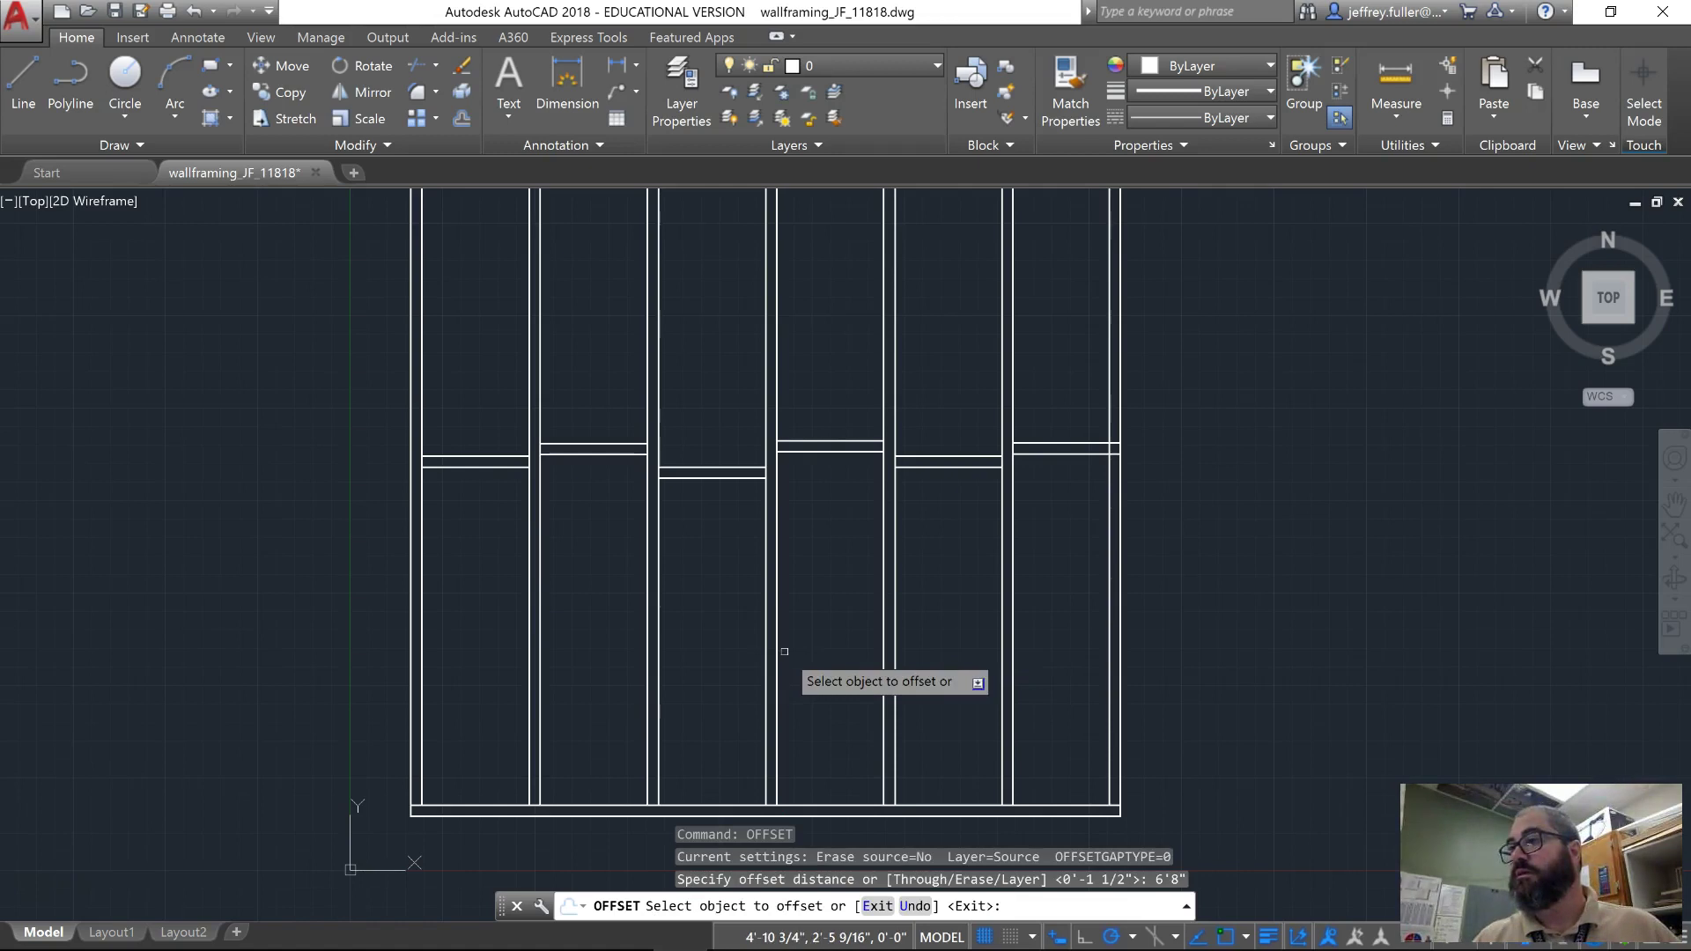
left_click(829, 817)
left_click(826, 466)
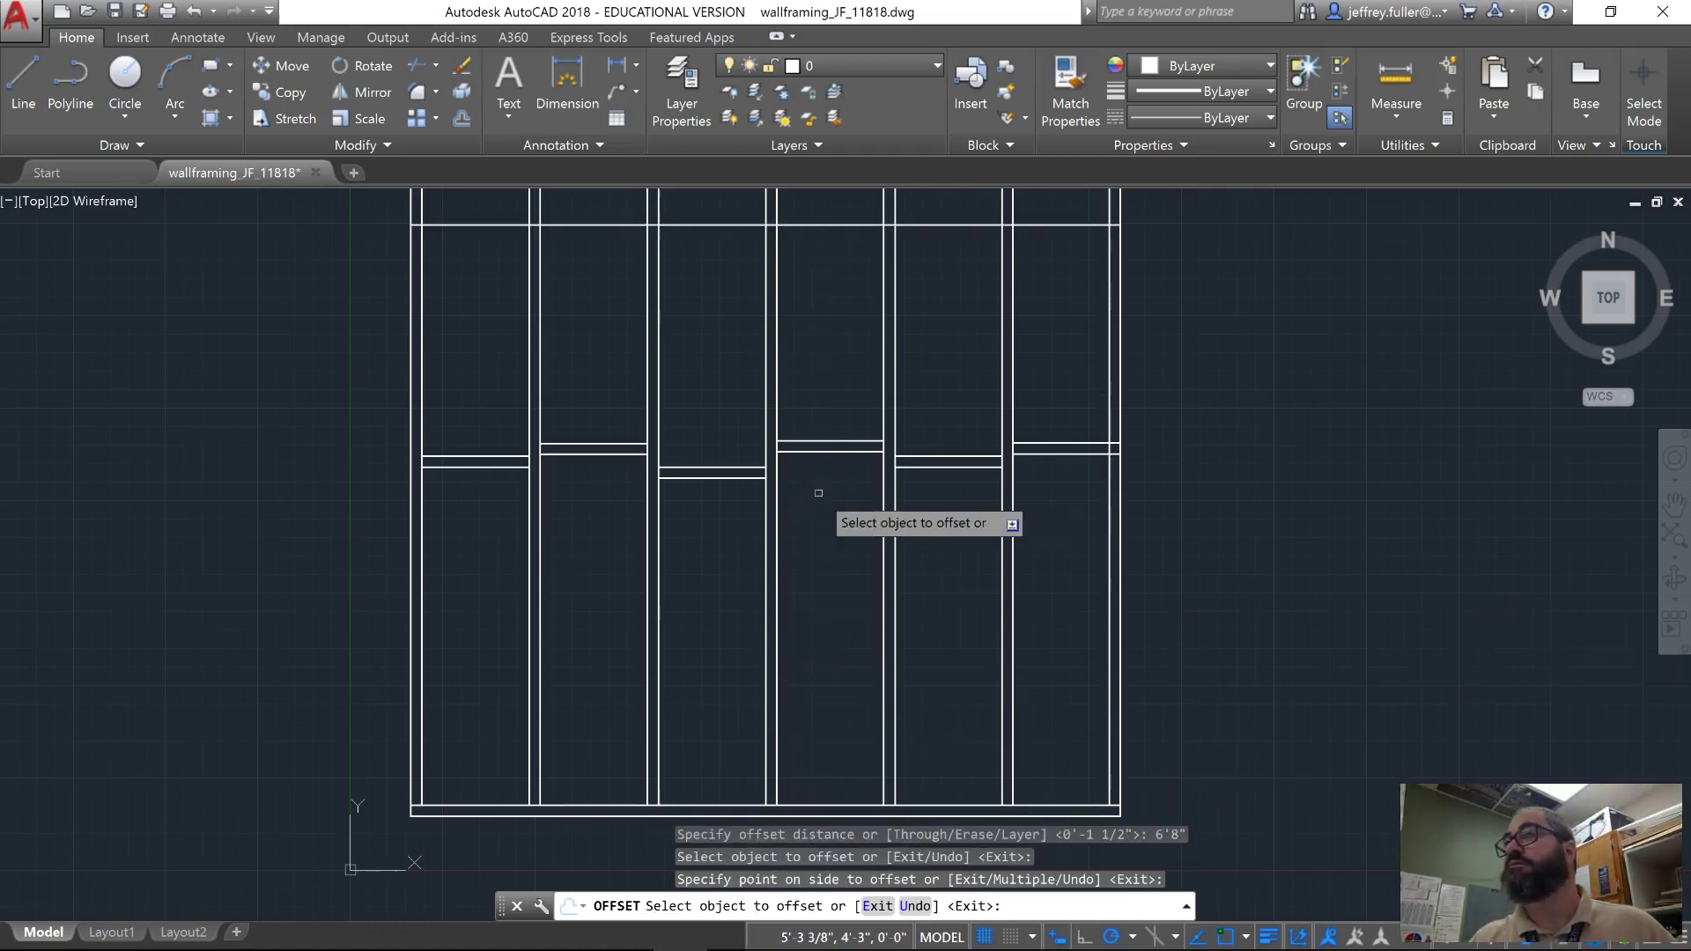
Pan up to the wall top and offset the picked stud 36" to the right for the door width.
middle_click_drag(796, 493, 585, 669)
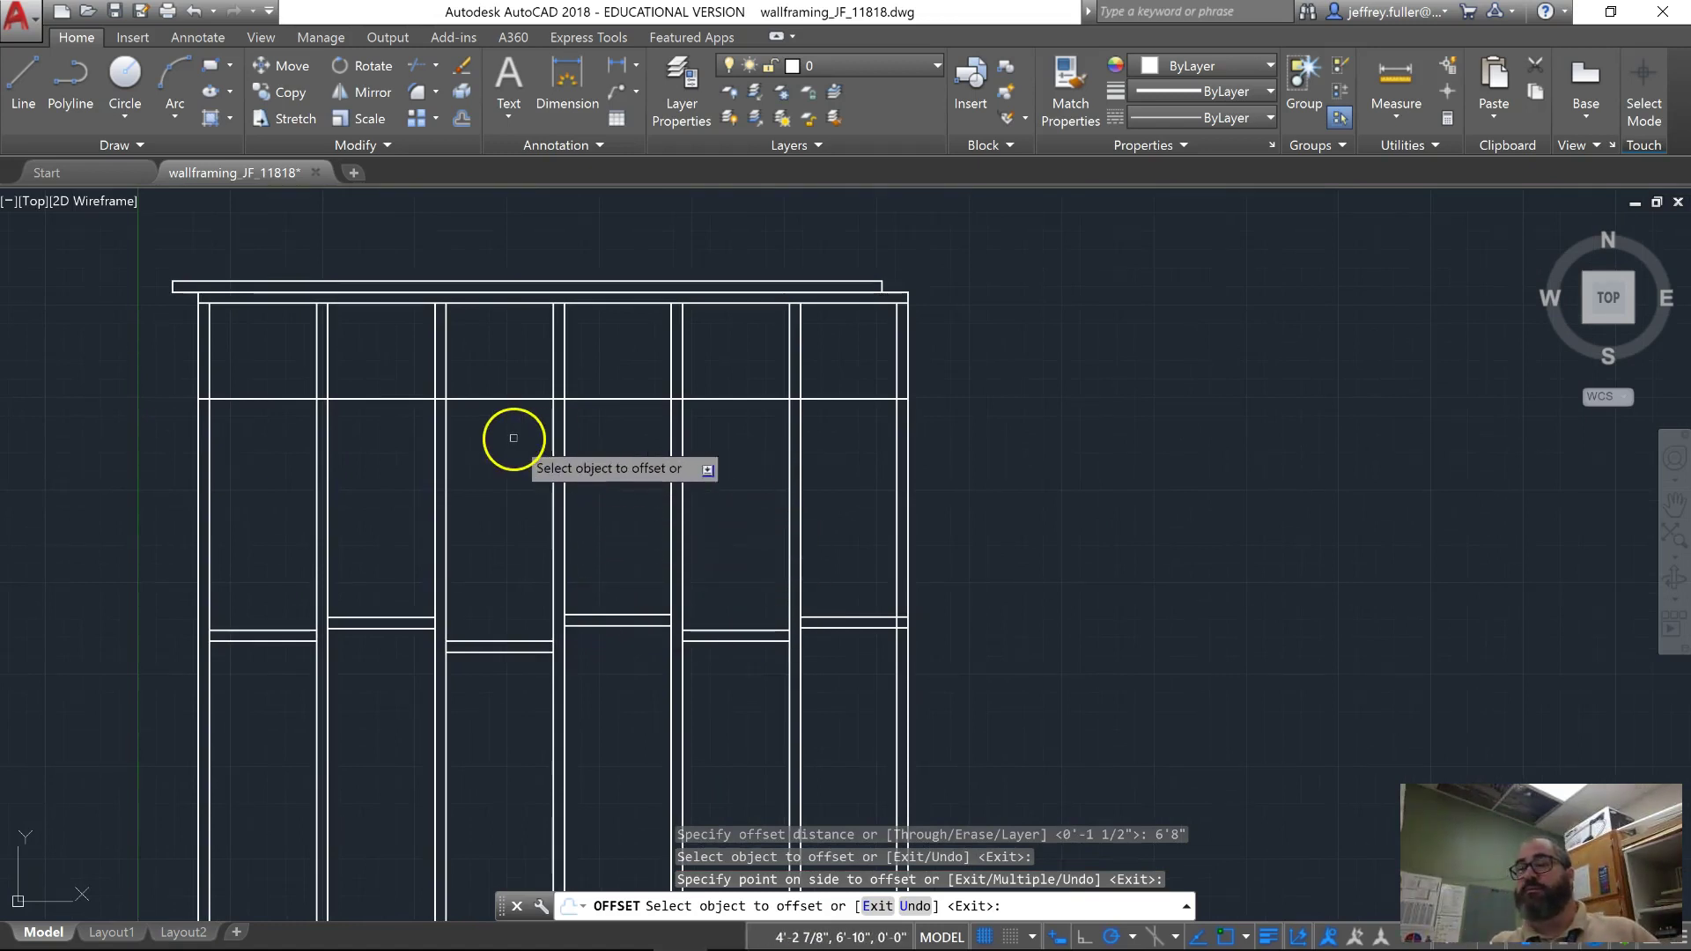
middle_click_drag(547, 536, 567, 500)
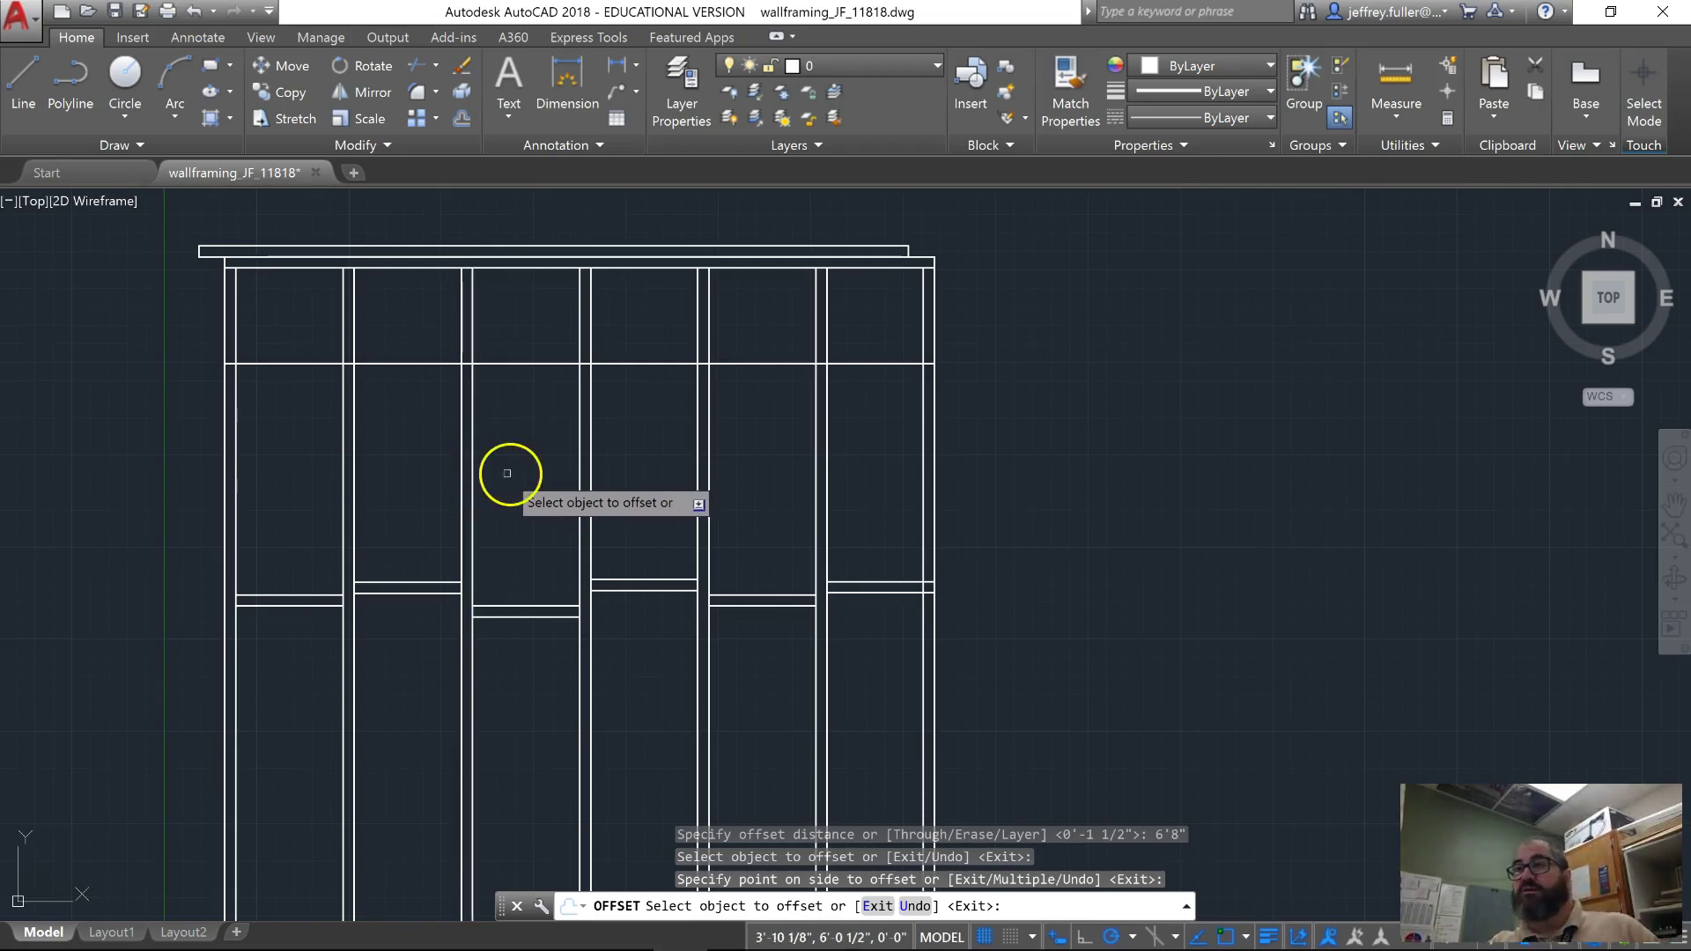
middle_click_drag(566, 541, 570, 529)
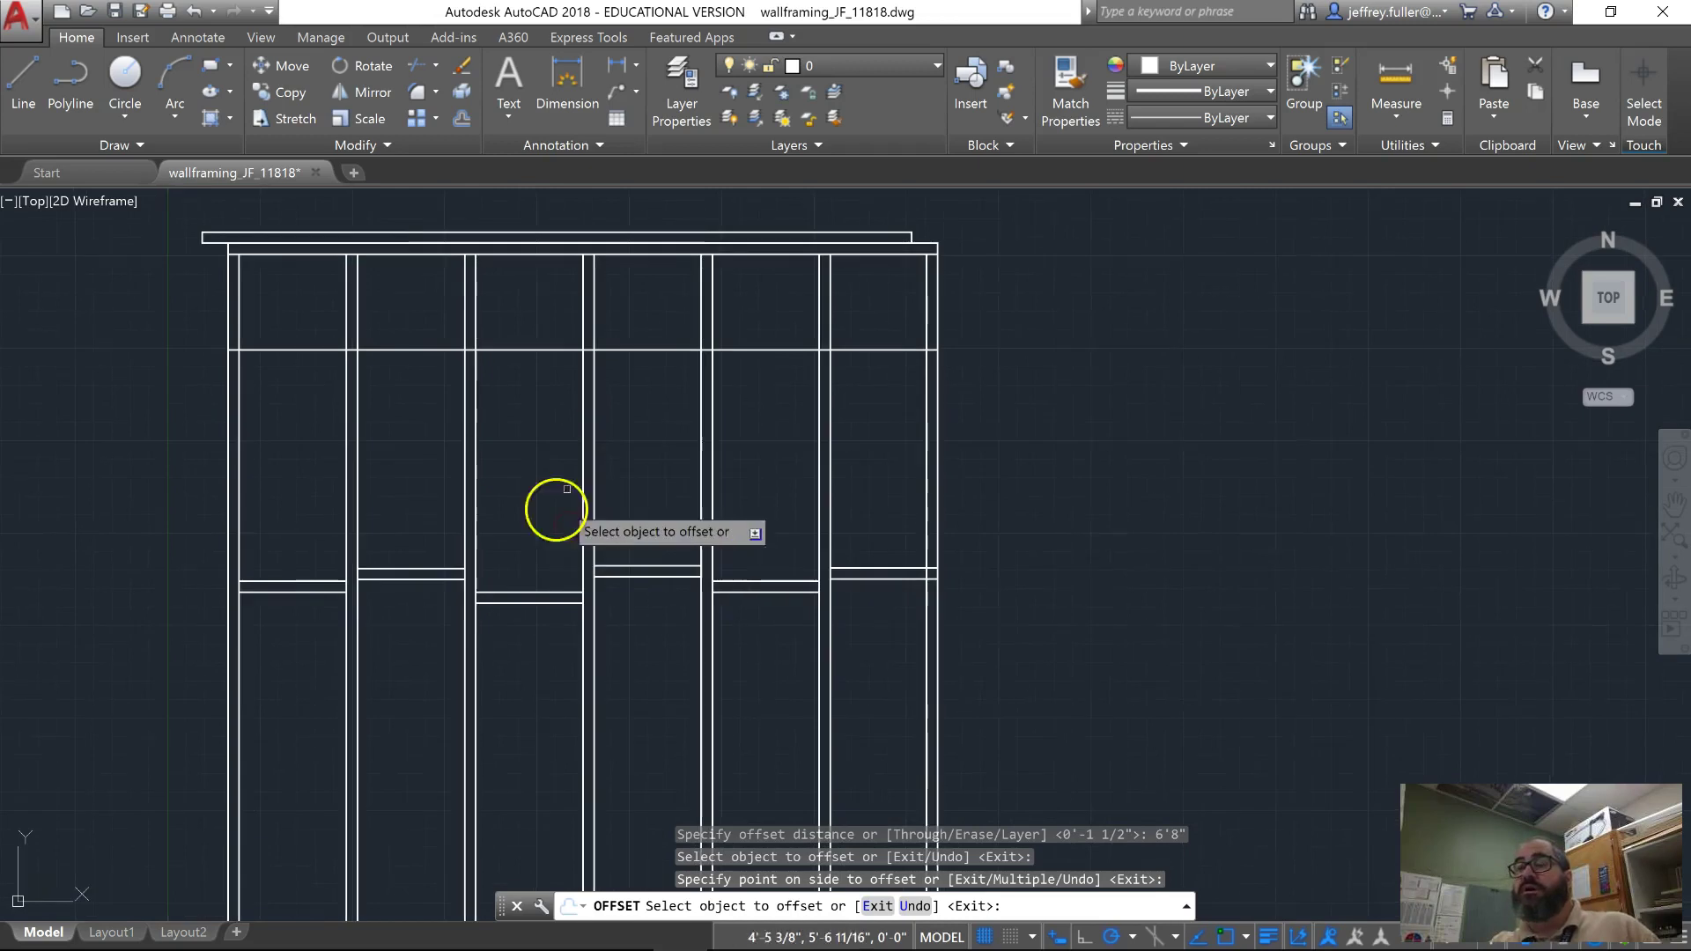
left_click(475, 445)
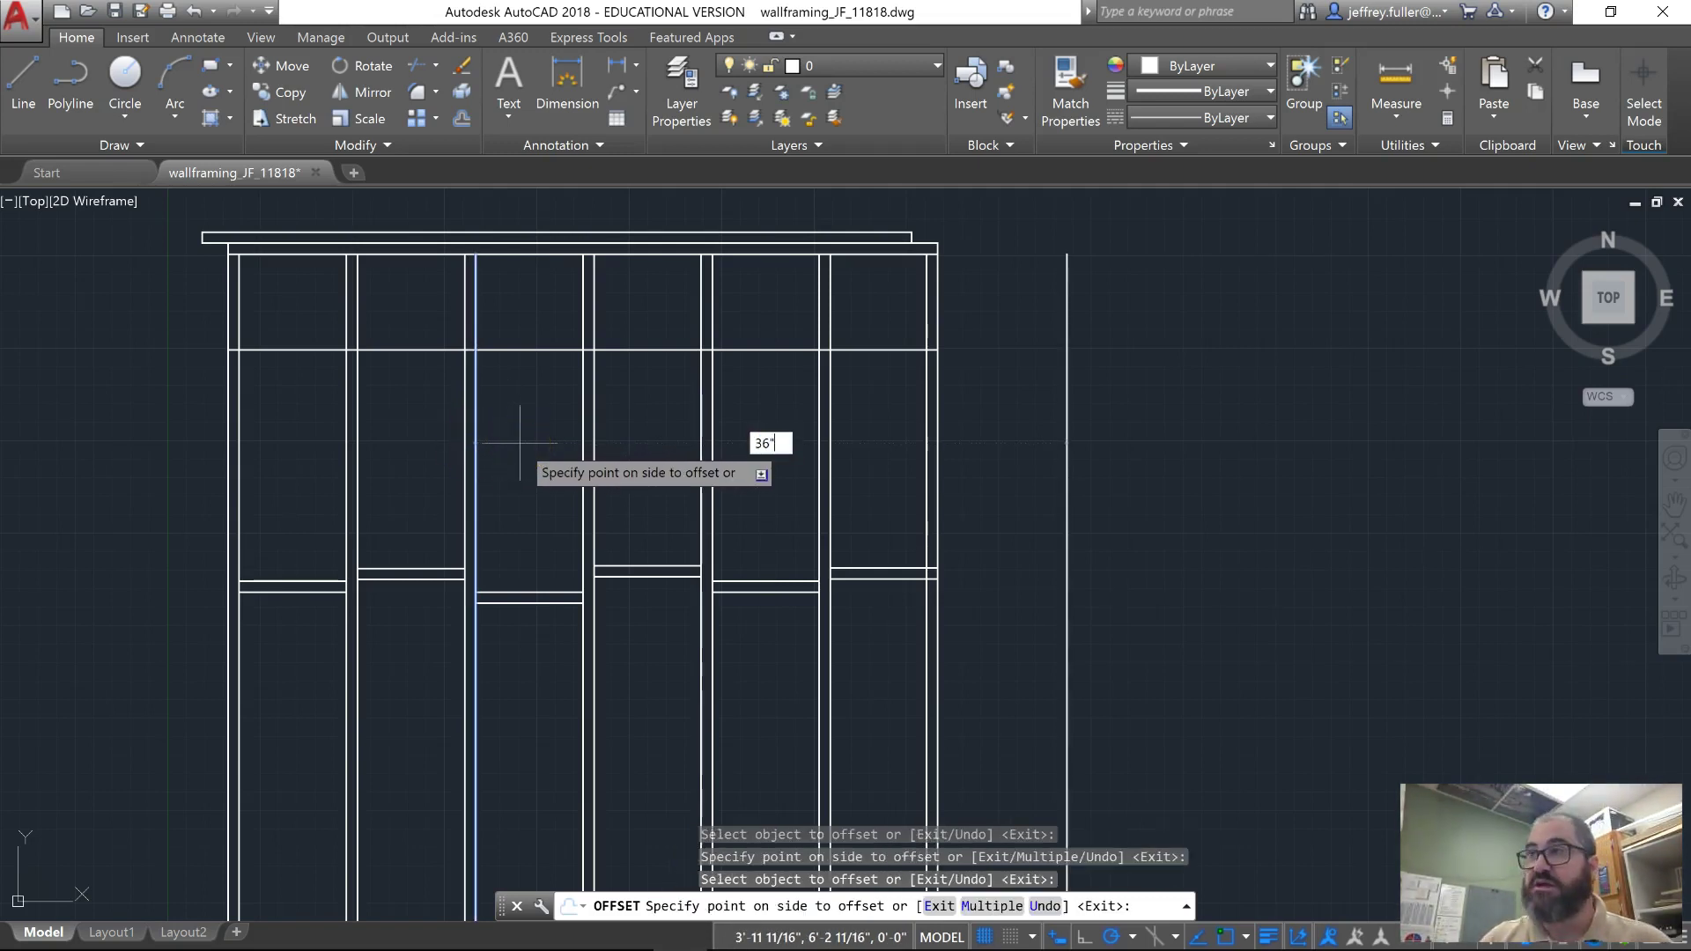
key("Return")
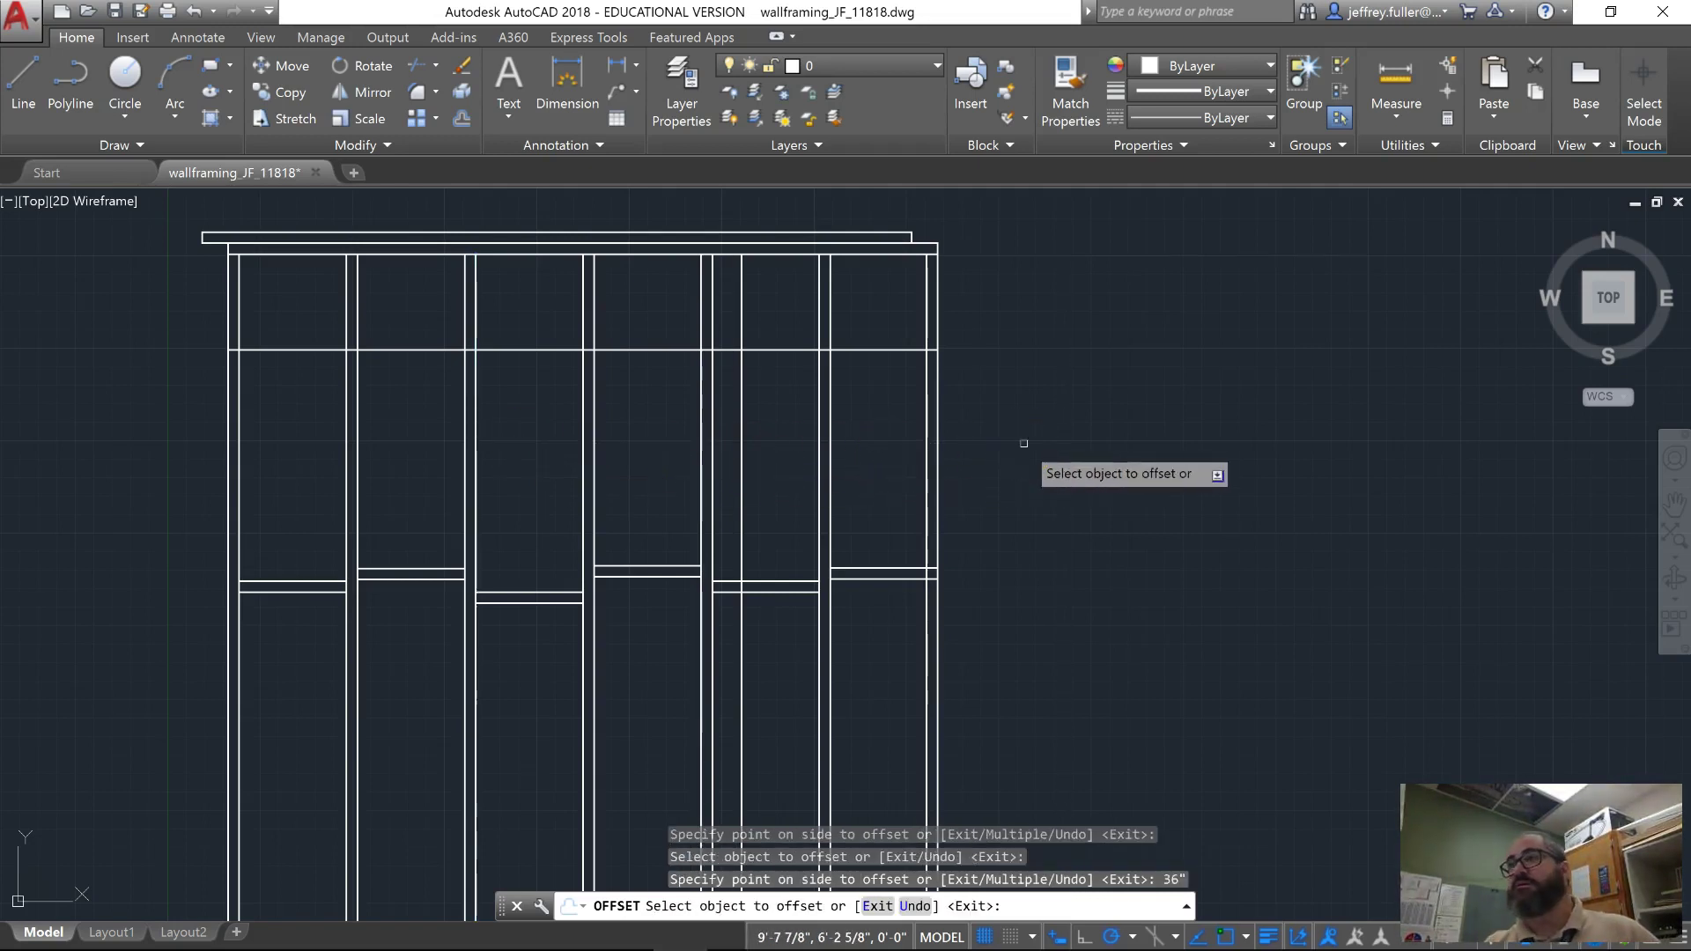
left_click(1050, 456)
key("Escape")
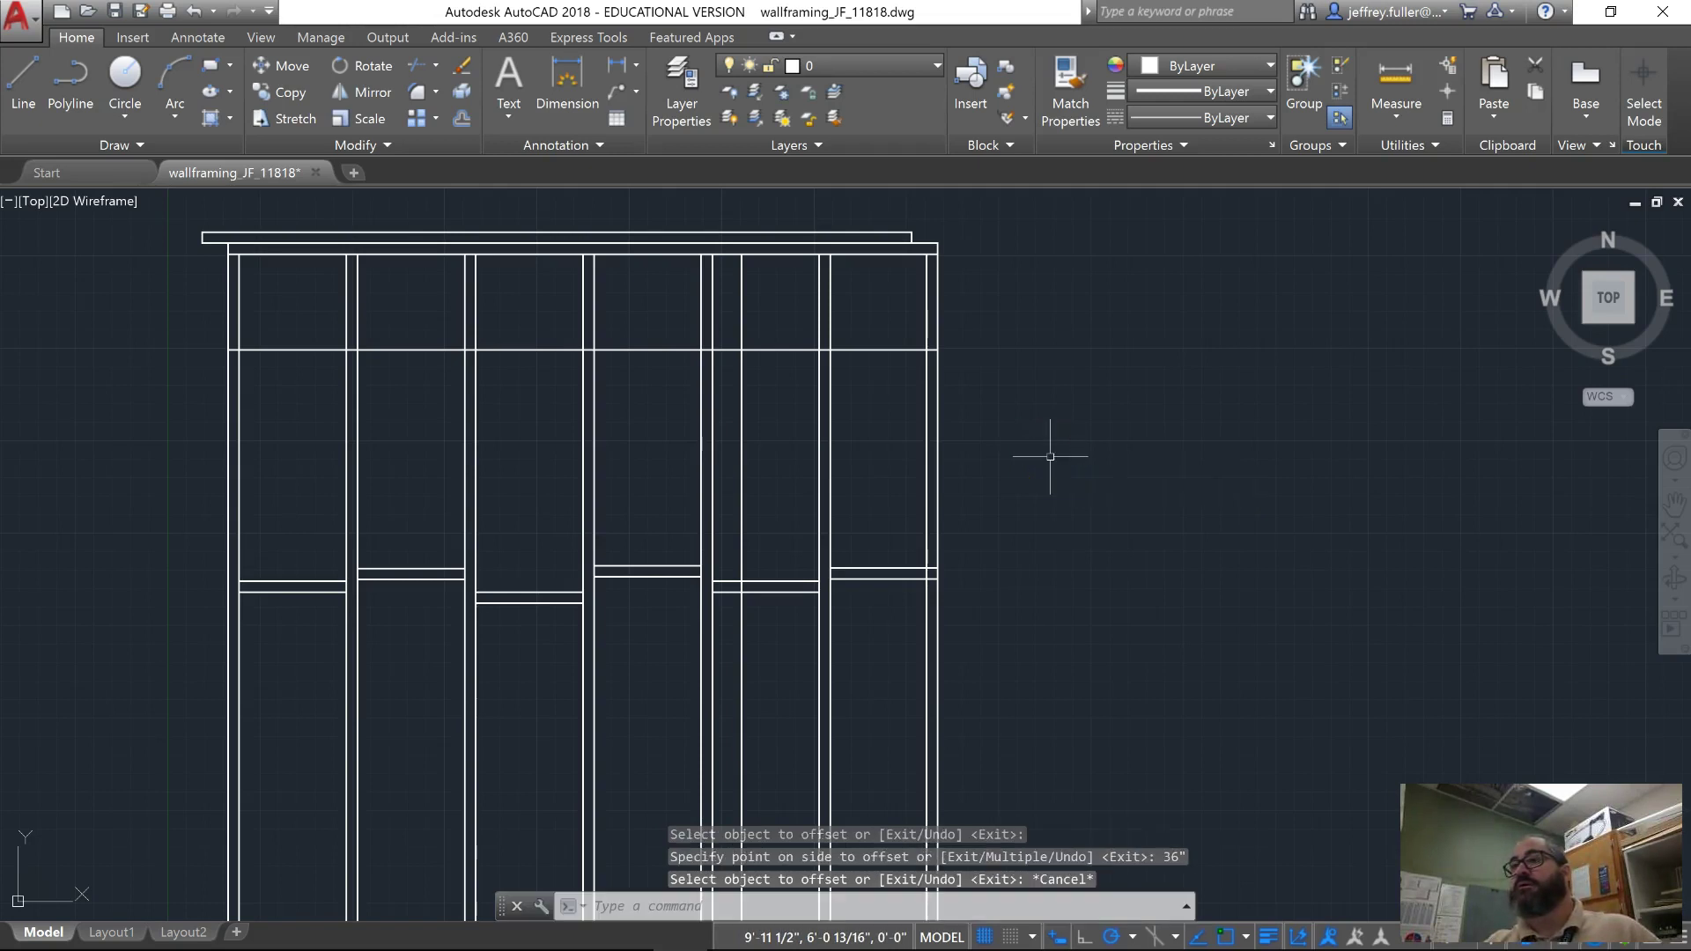
Trim the 6'8" door-height line out of the bays beside the door.
left_click(947, 424)
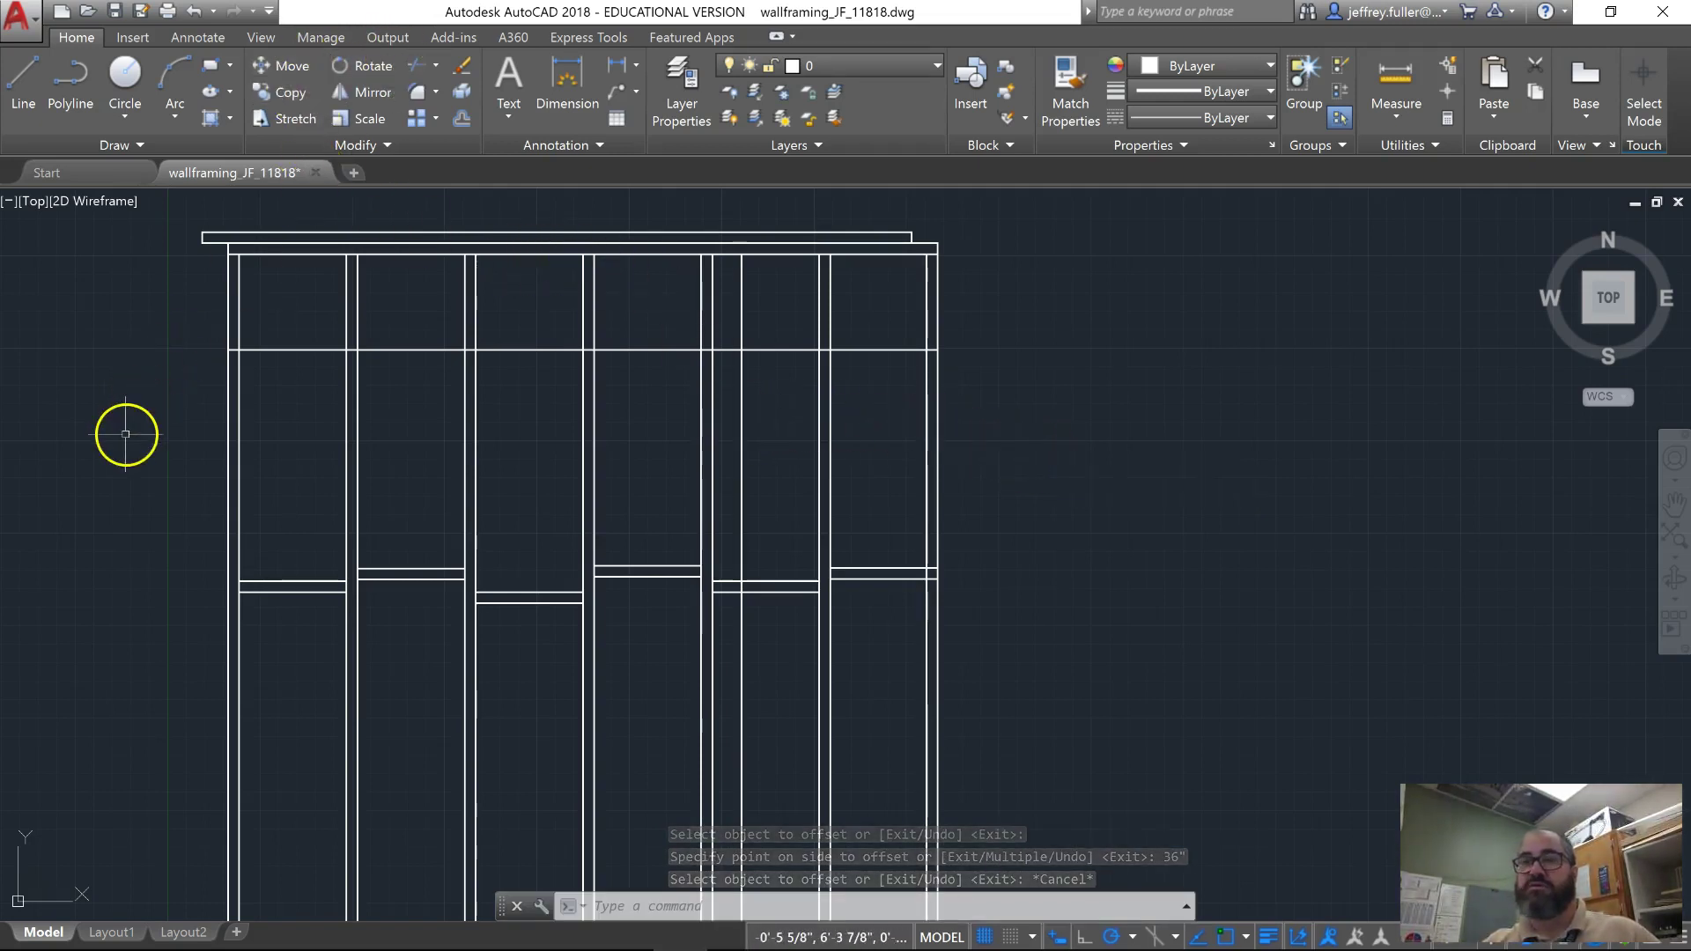
type("trim")
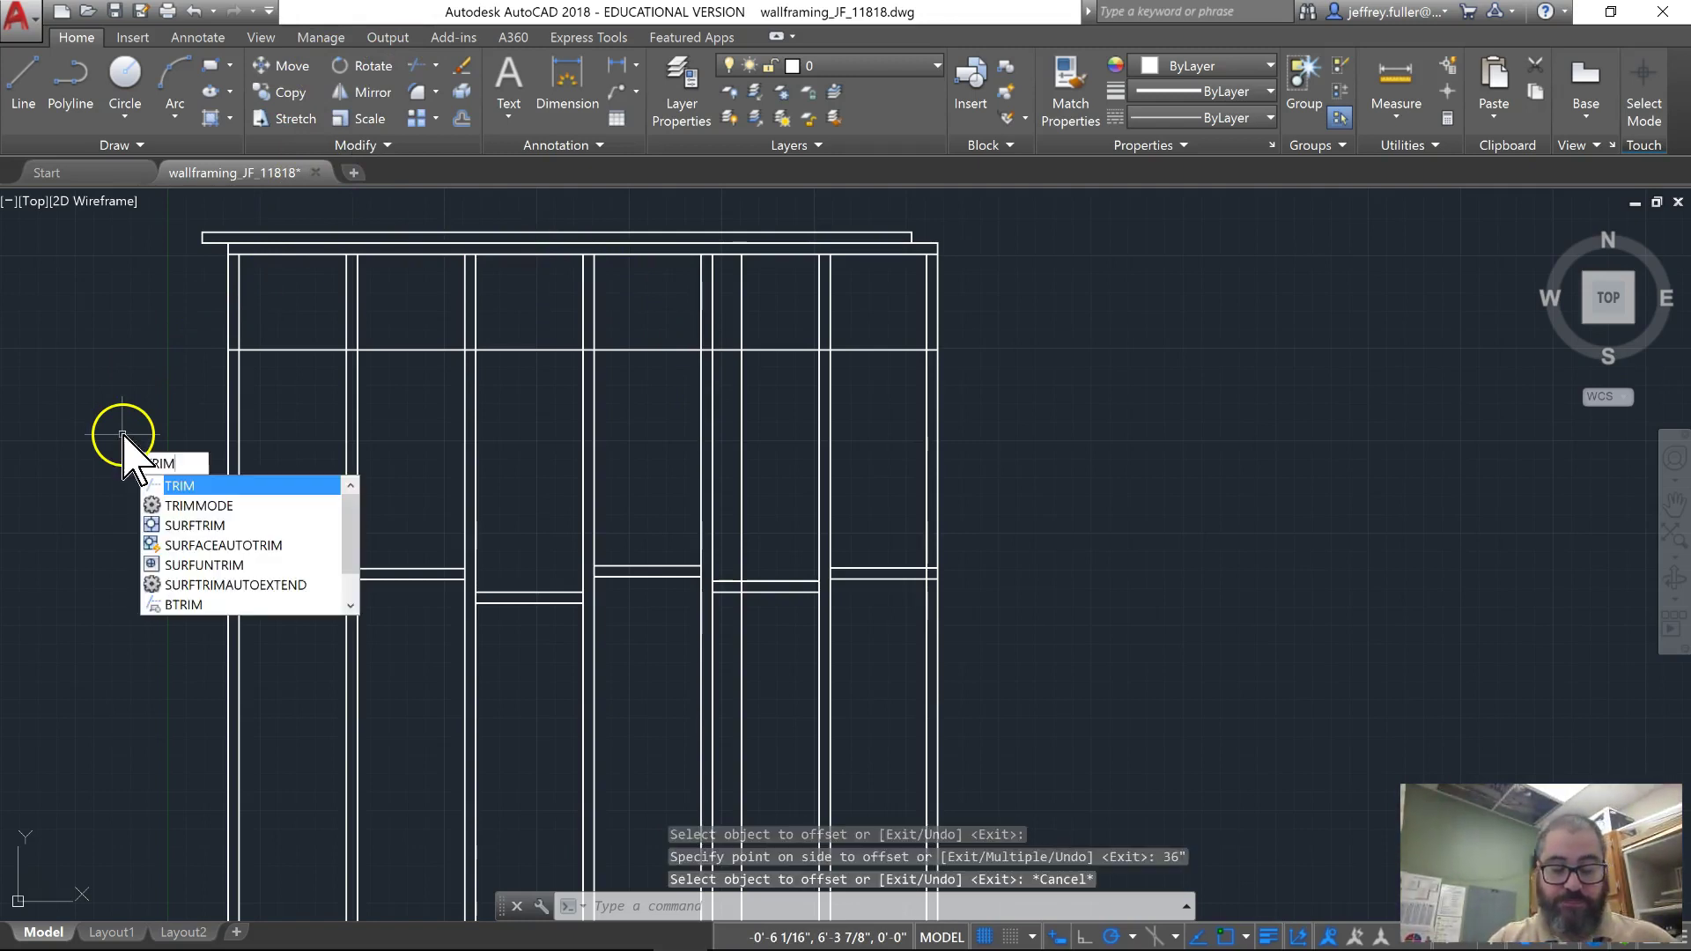
key("Return")
key("Return")
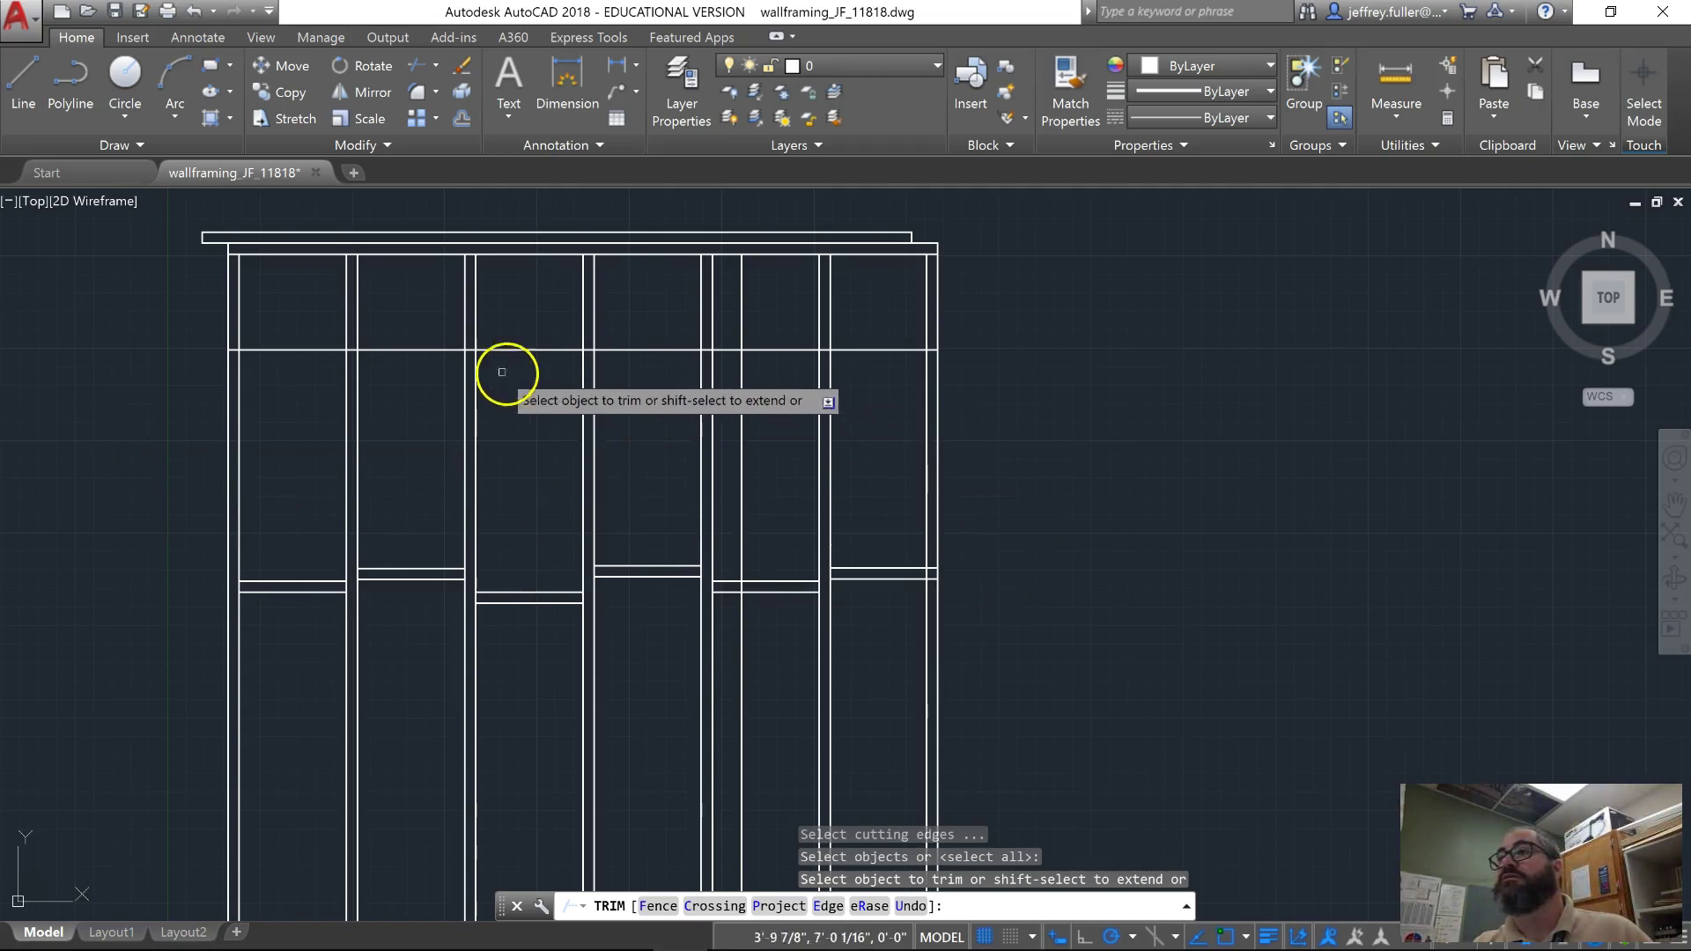
left_click(441, 349)
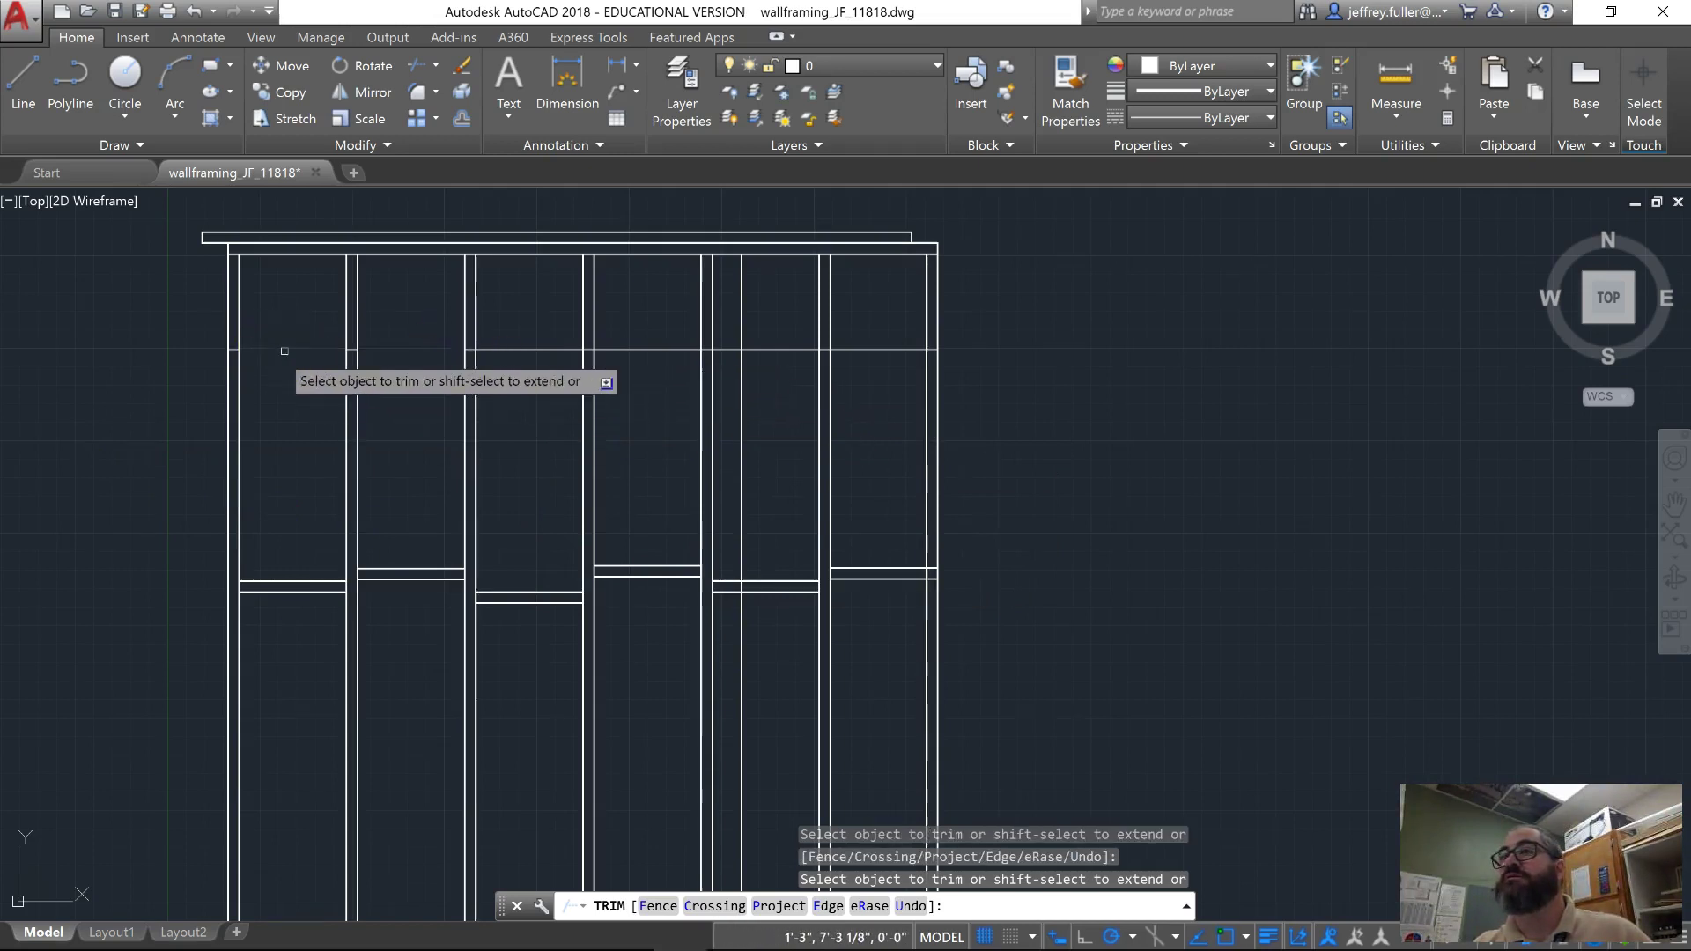
scroll(352, 352, "up", 5)
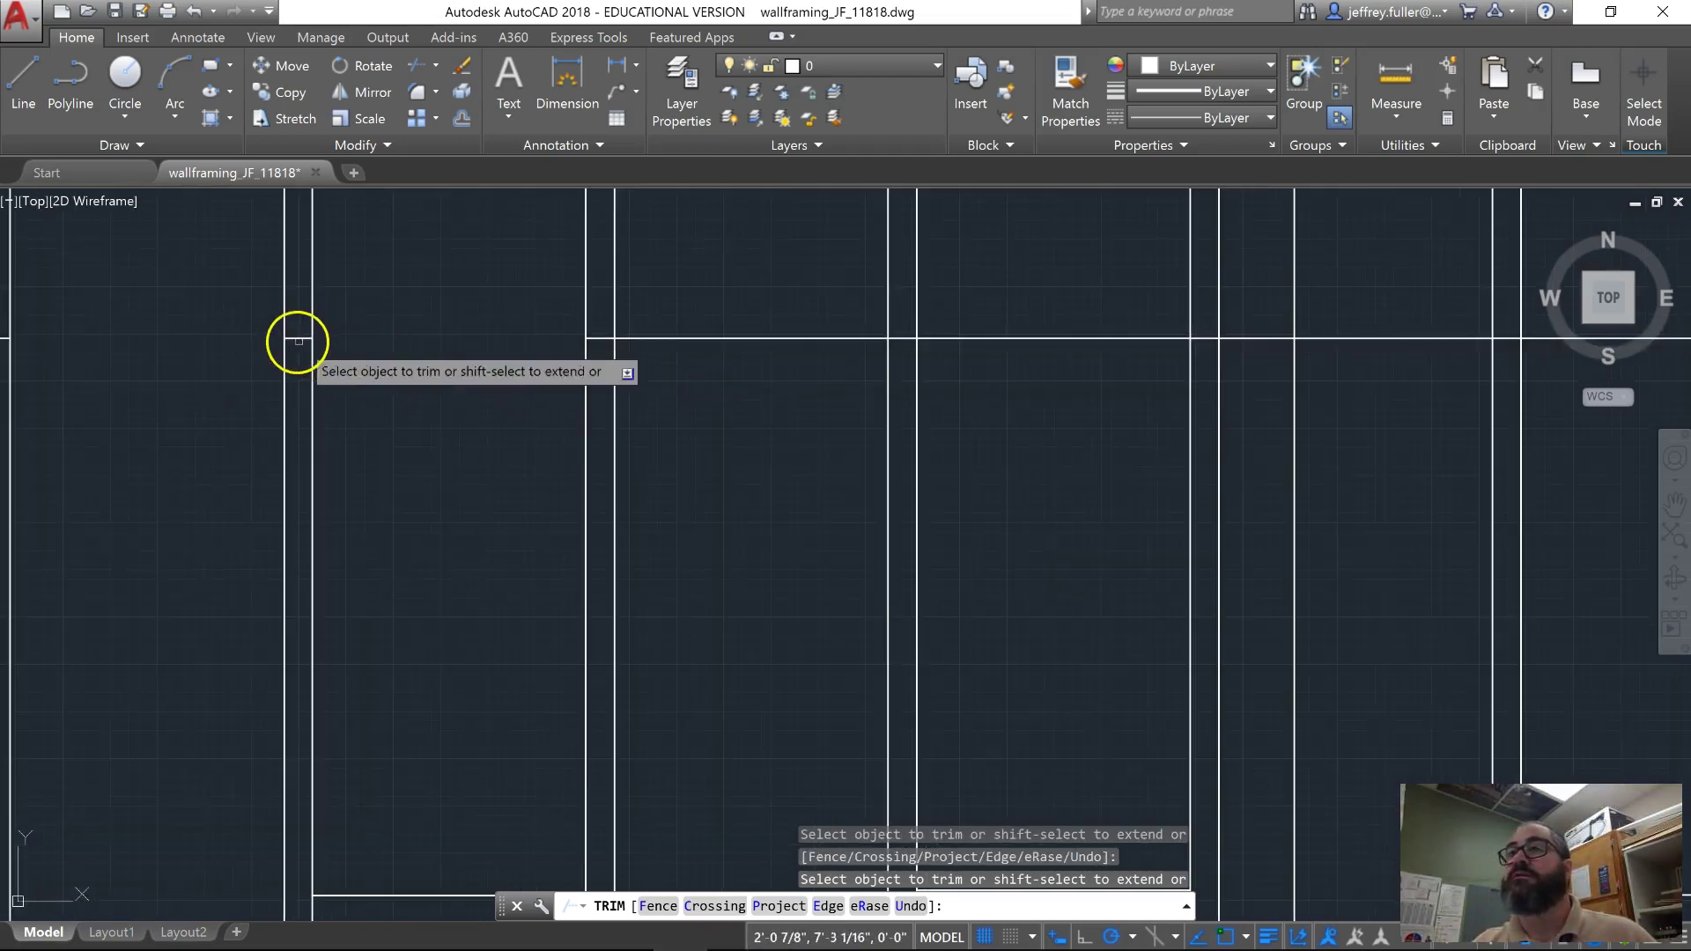
left_click(604, 335)
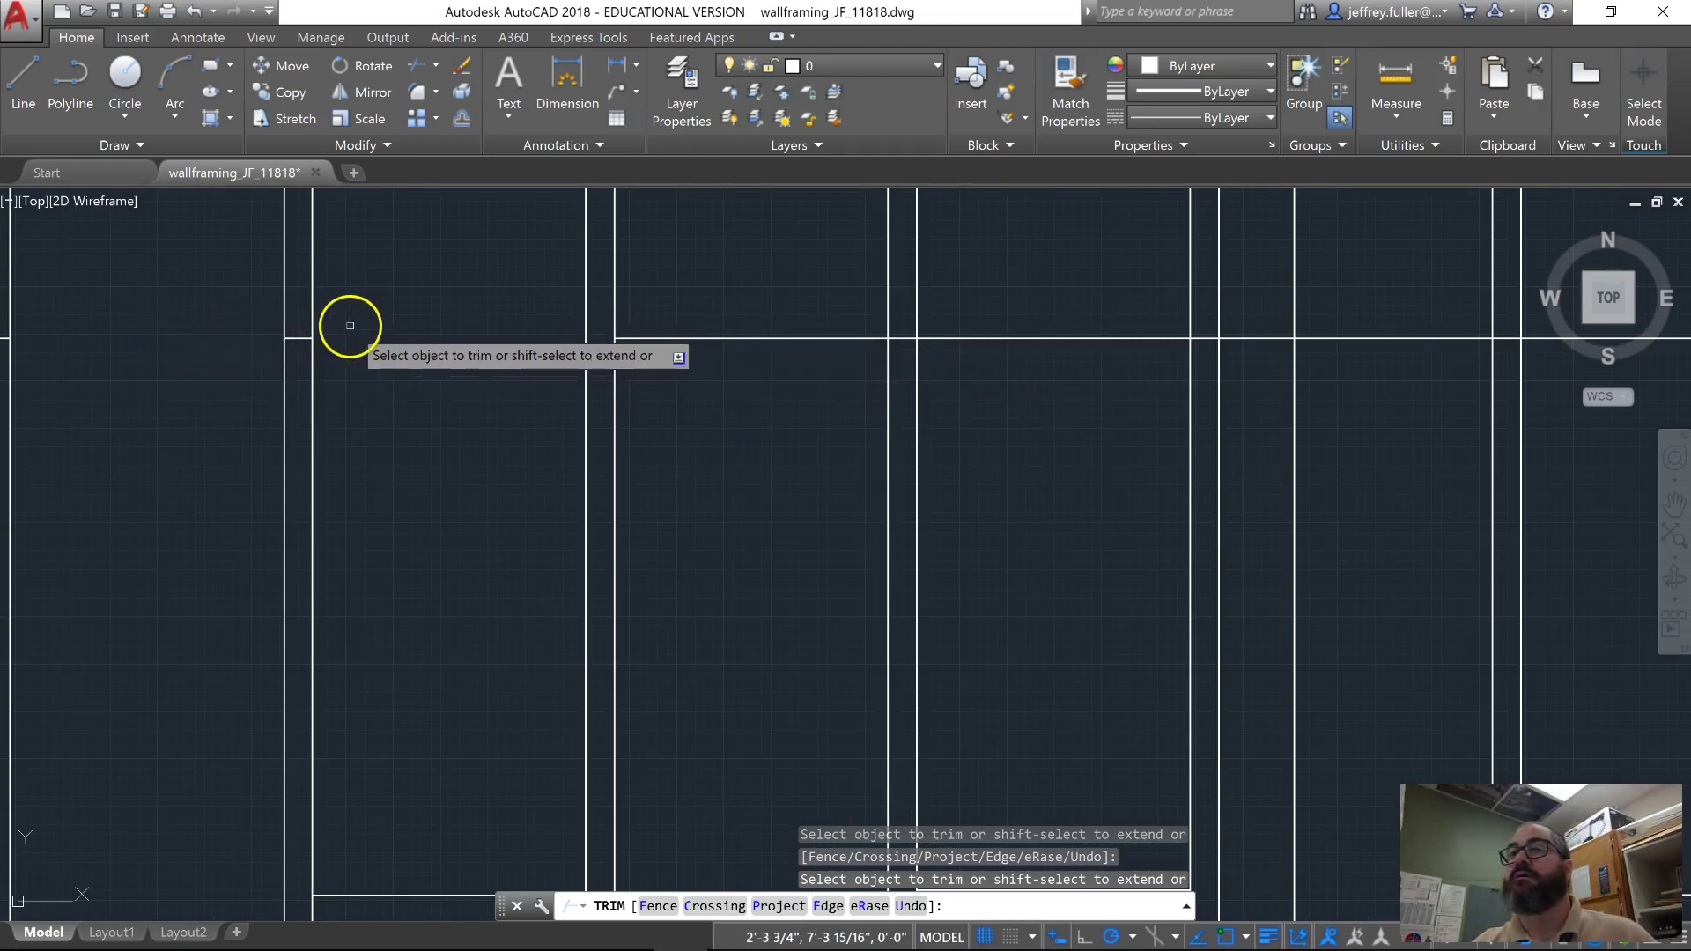
key("Escape")
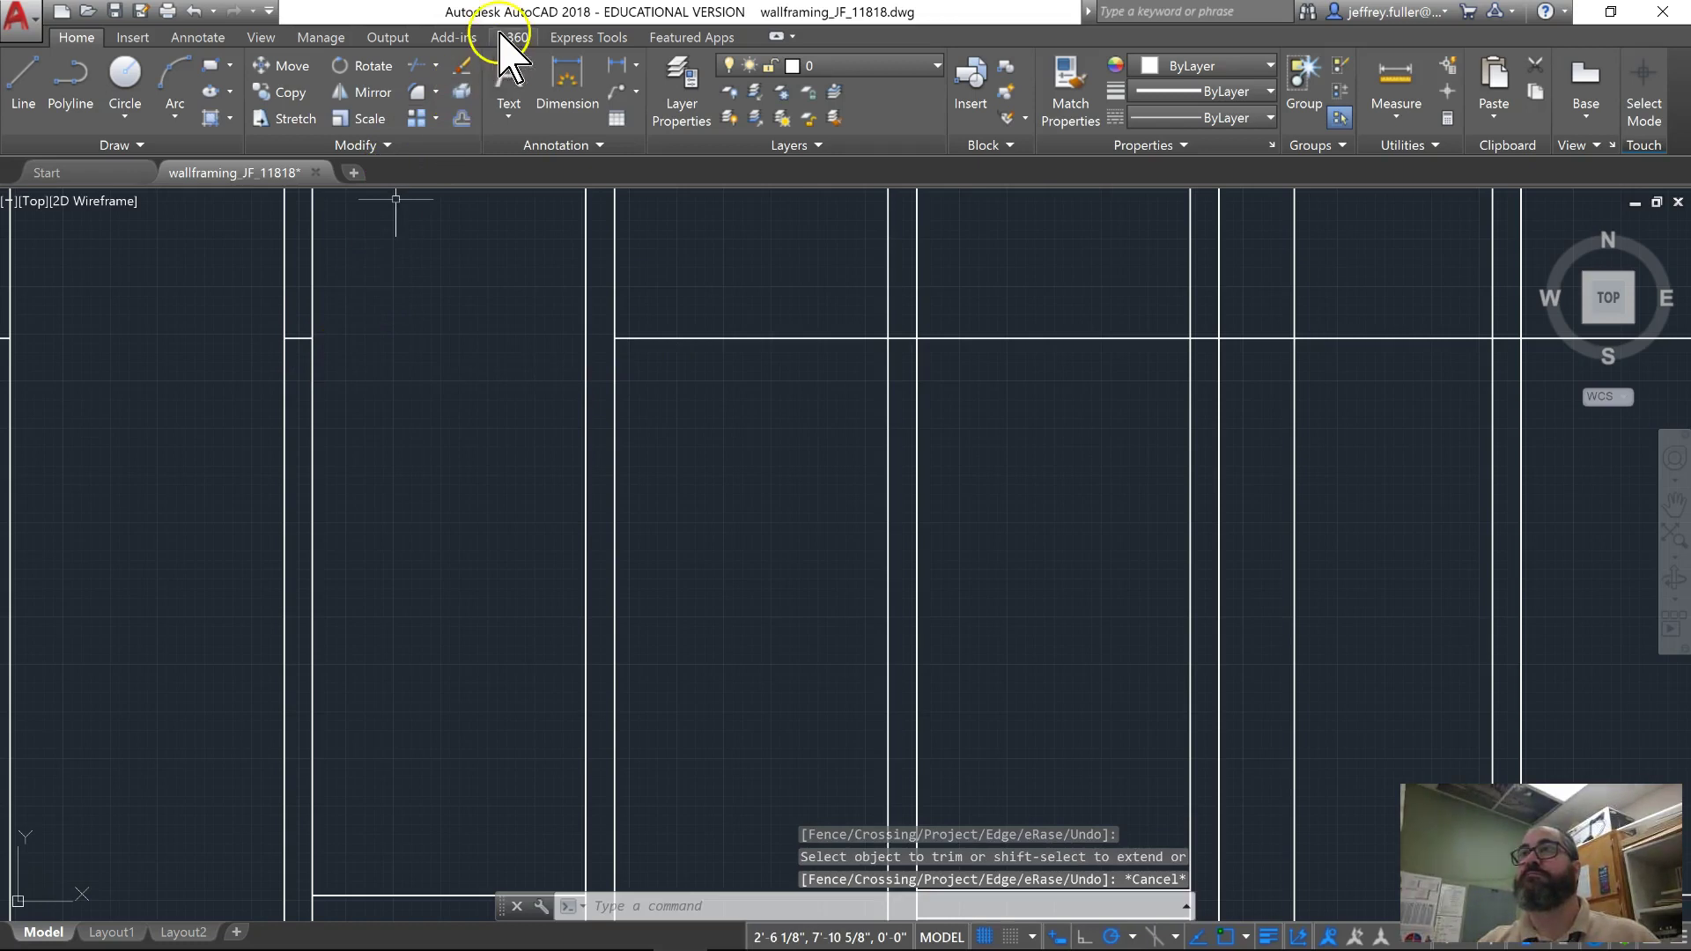
Erase two leftover line pieces near the left wall line and pan to the door area.
left_click(462, 65)
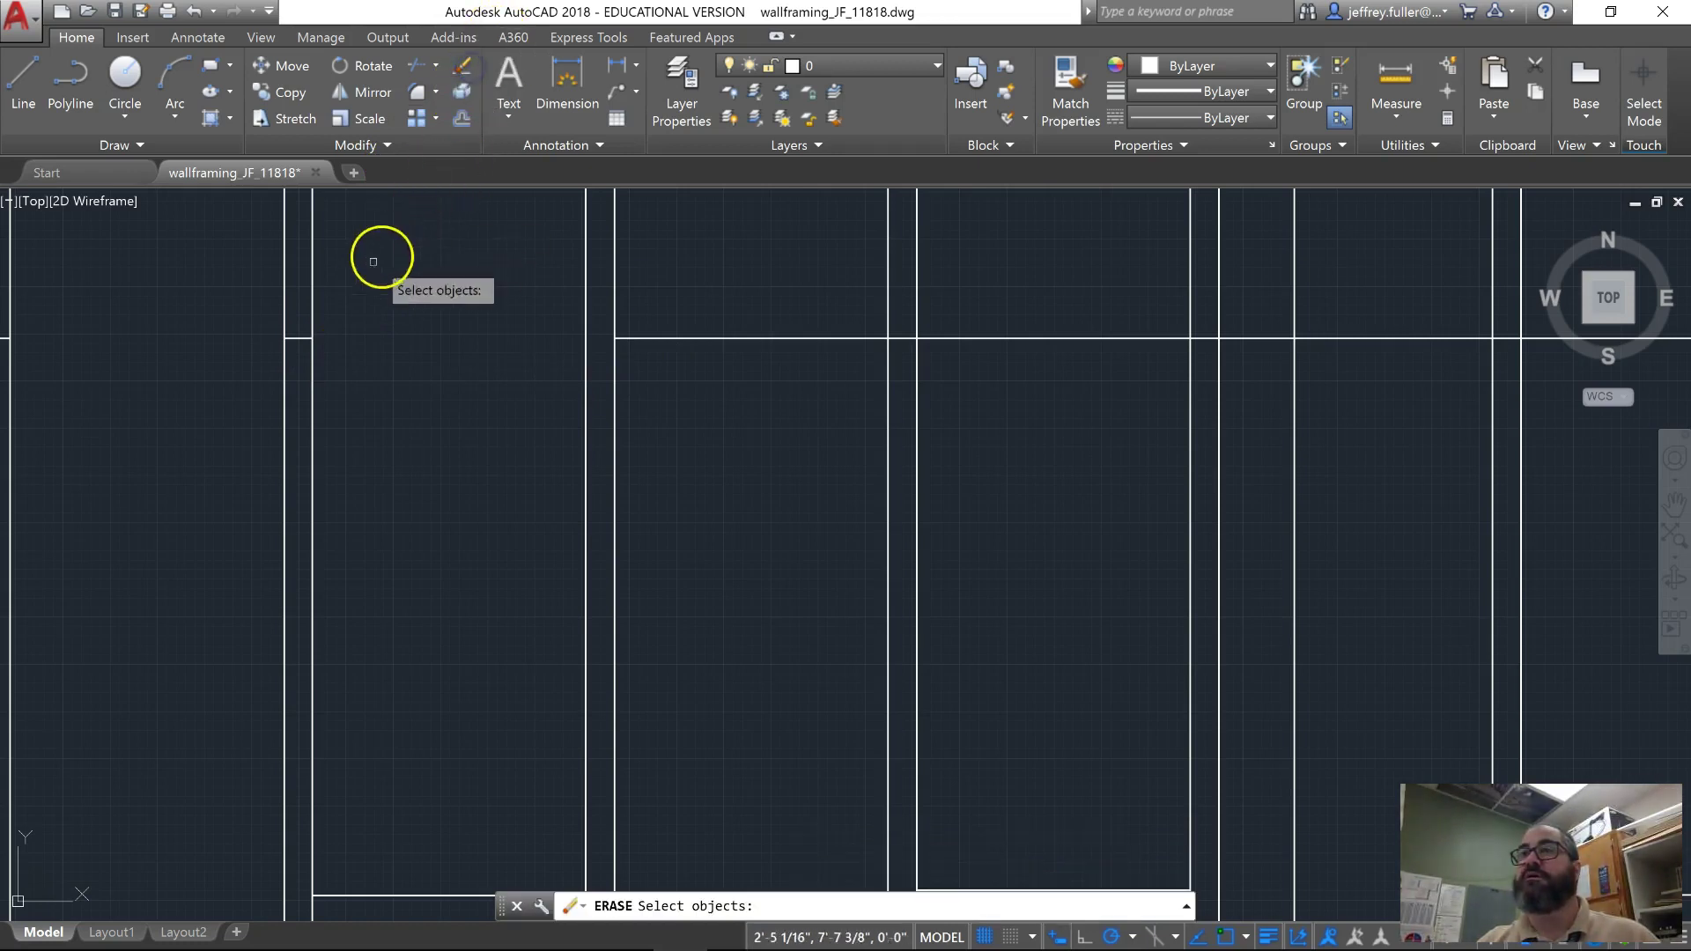
left_click(298, 338)
middle_click_drag(226, 362, 393, 370)
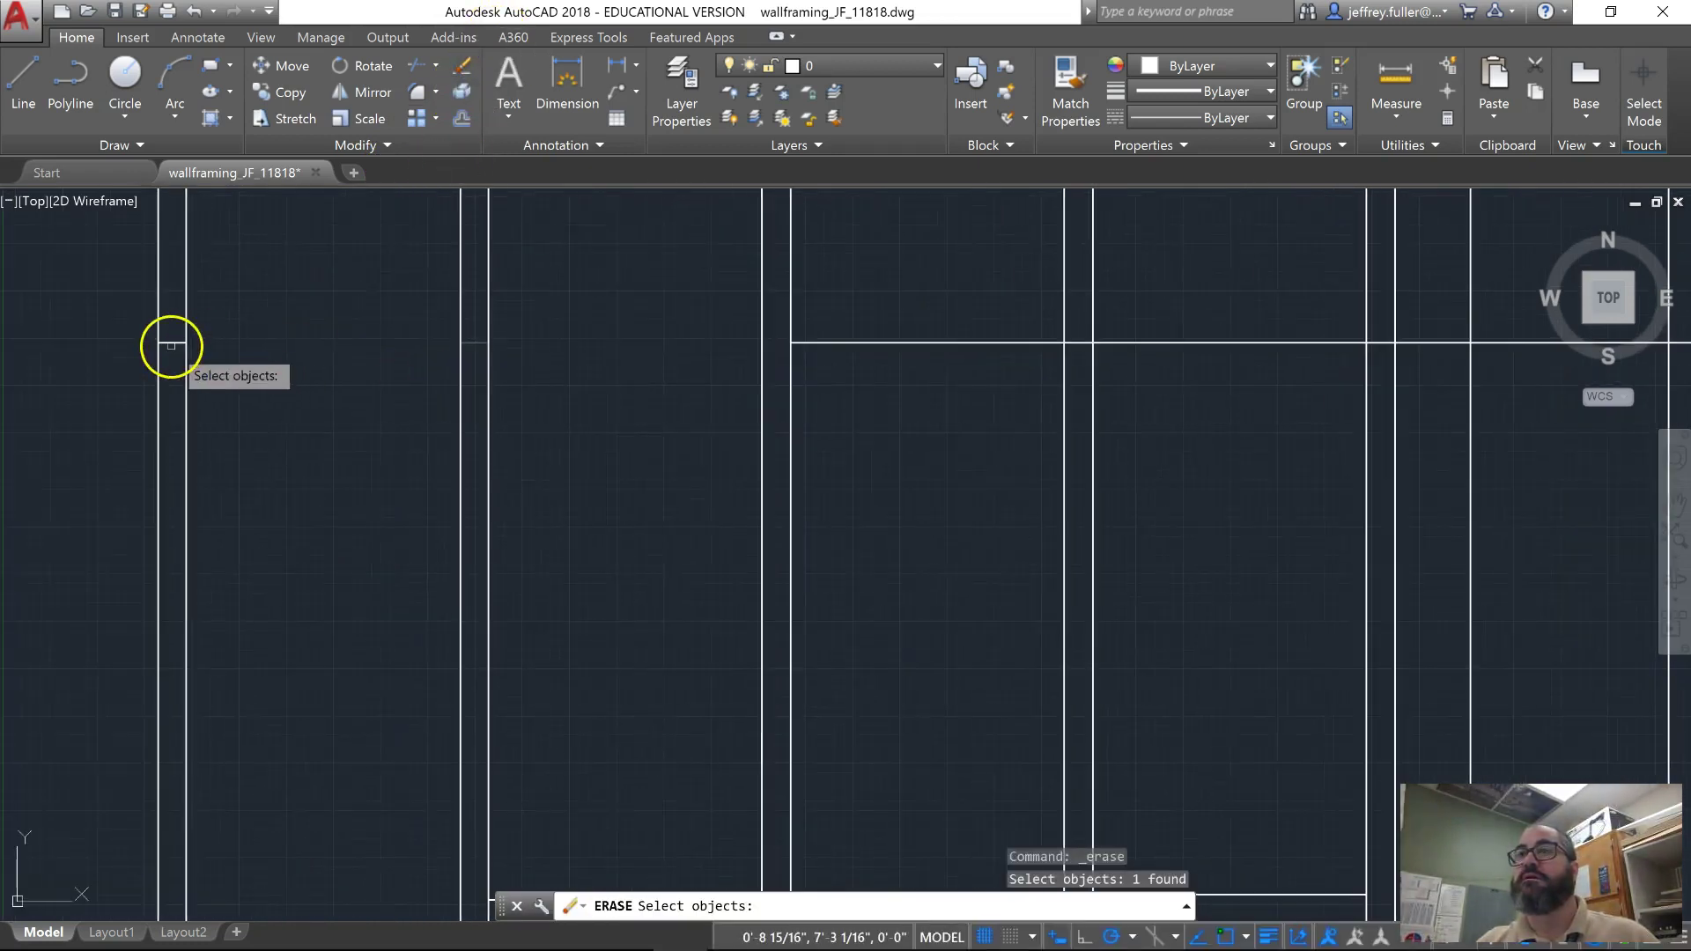
left_click(172, 345)
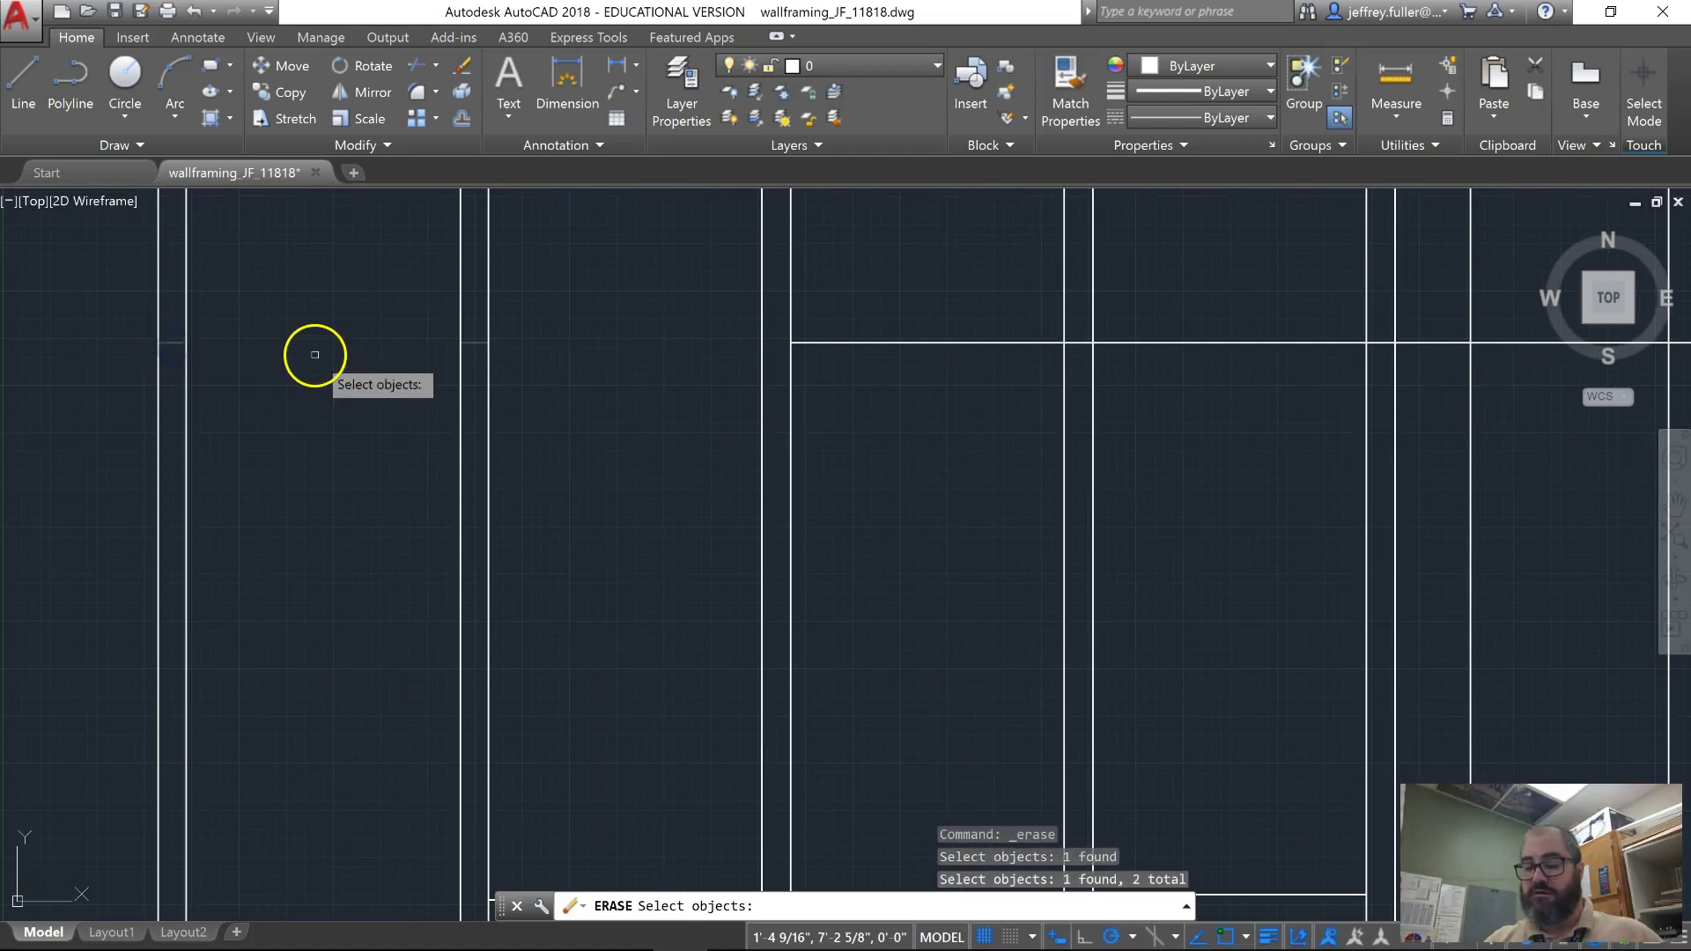
key("Return")
scroll(842, 459, "down", 4)
middle_click_drag(842, 458, 392, 431)
scroll(676, 383, "up", 2)
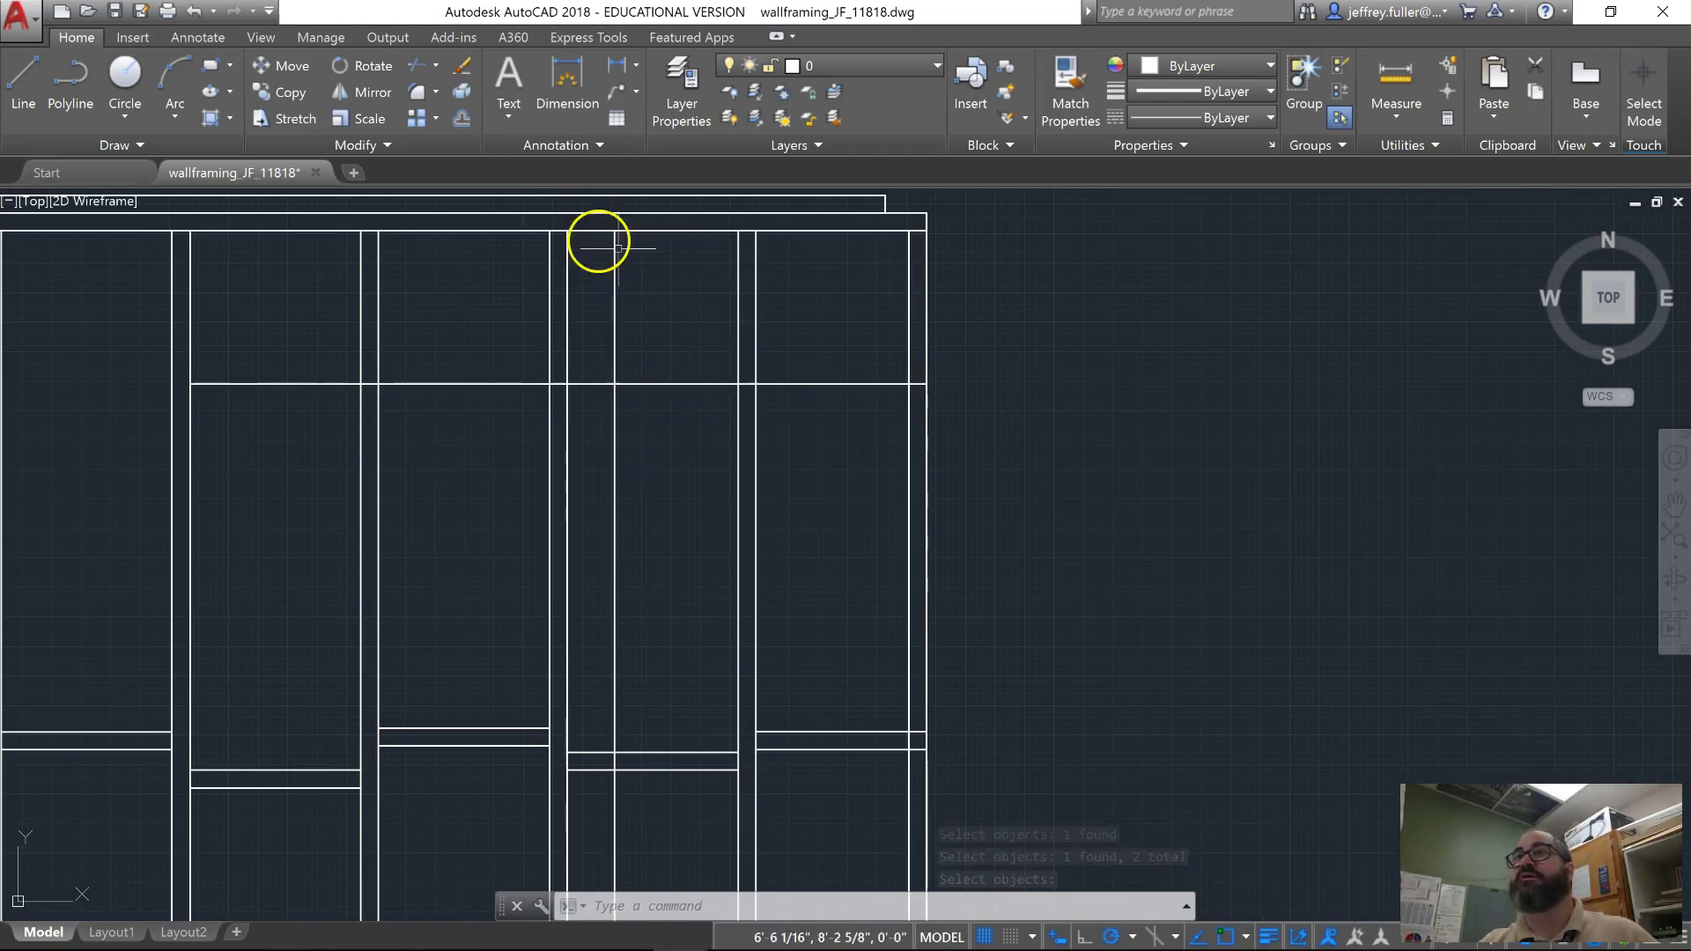
Trim the horizontal pieces beside the door top and the vertical line above the header.
type("e")
key("Return")
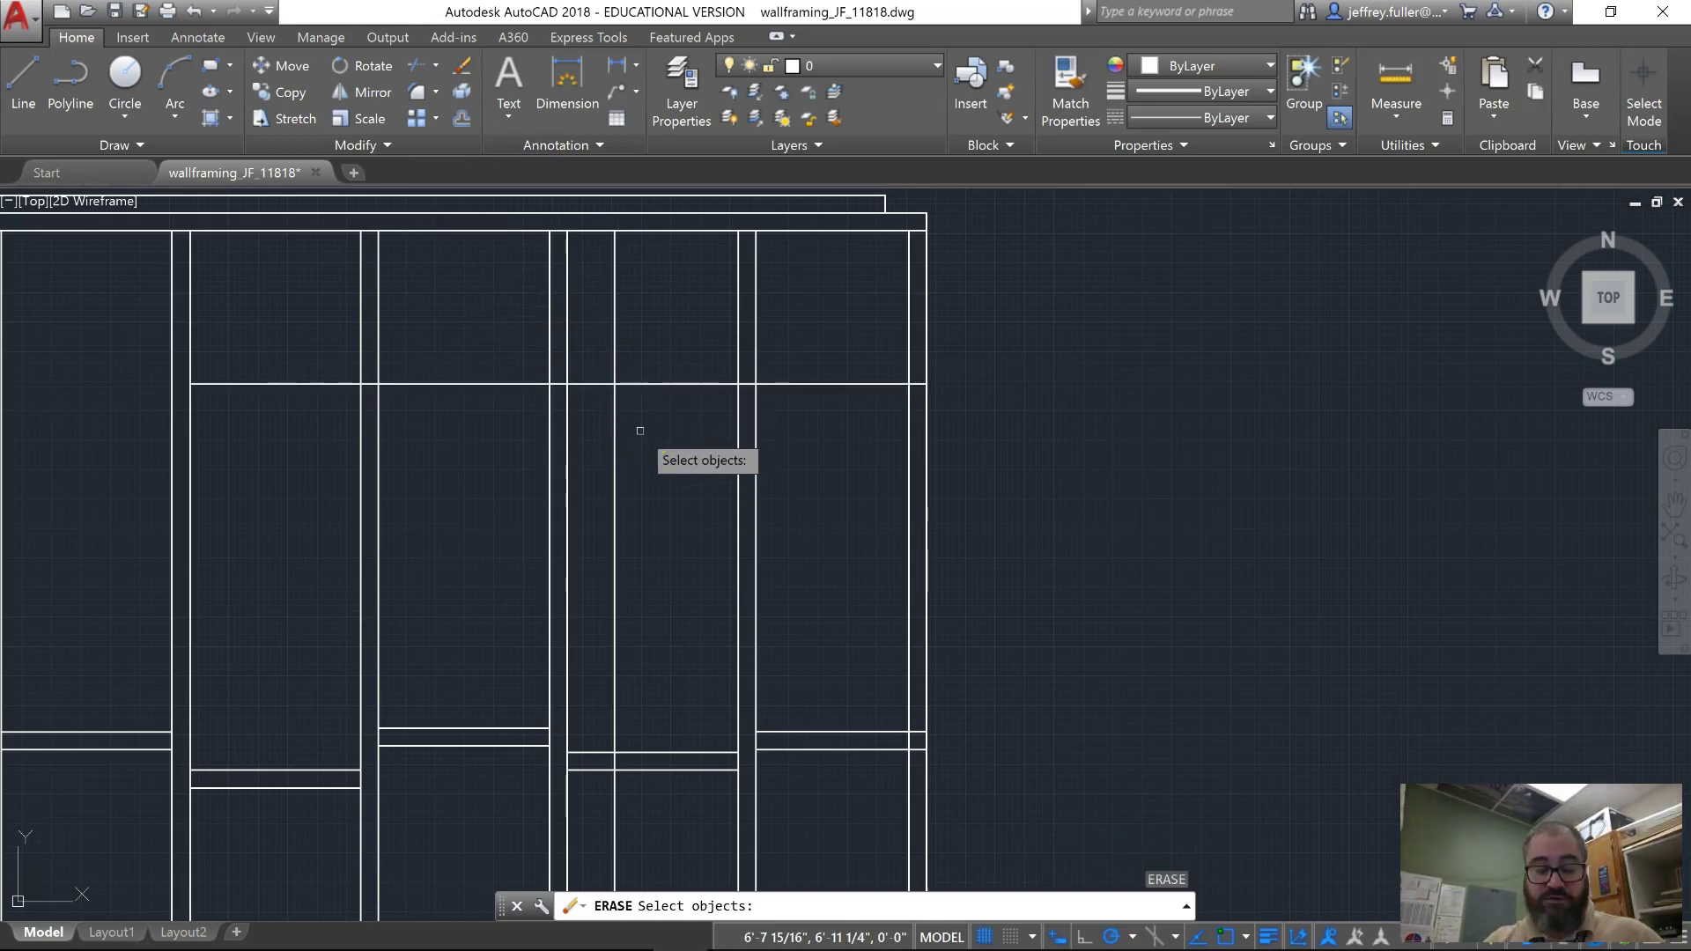
key("Escape")
key("Escape")
key("Escape")
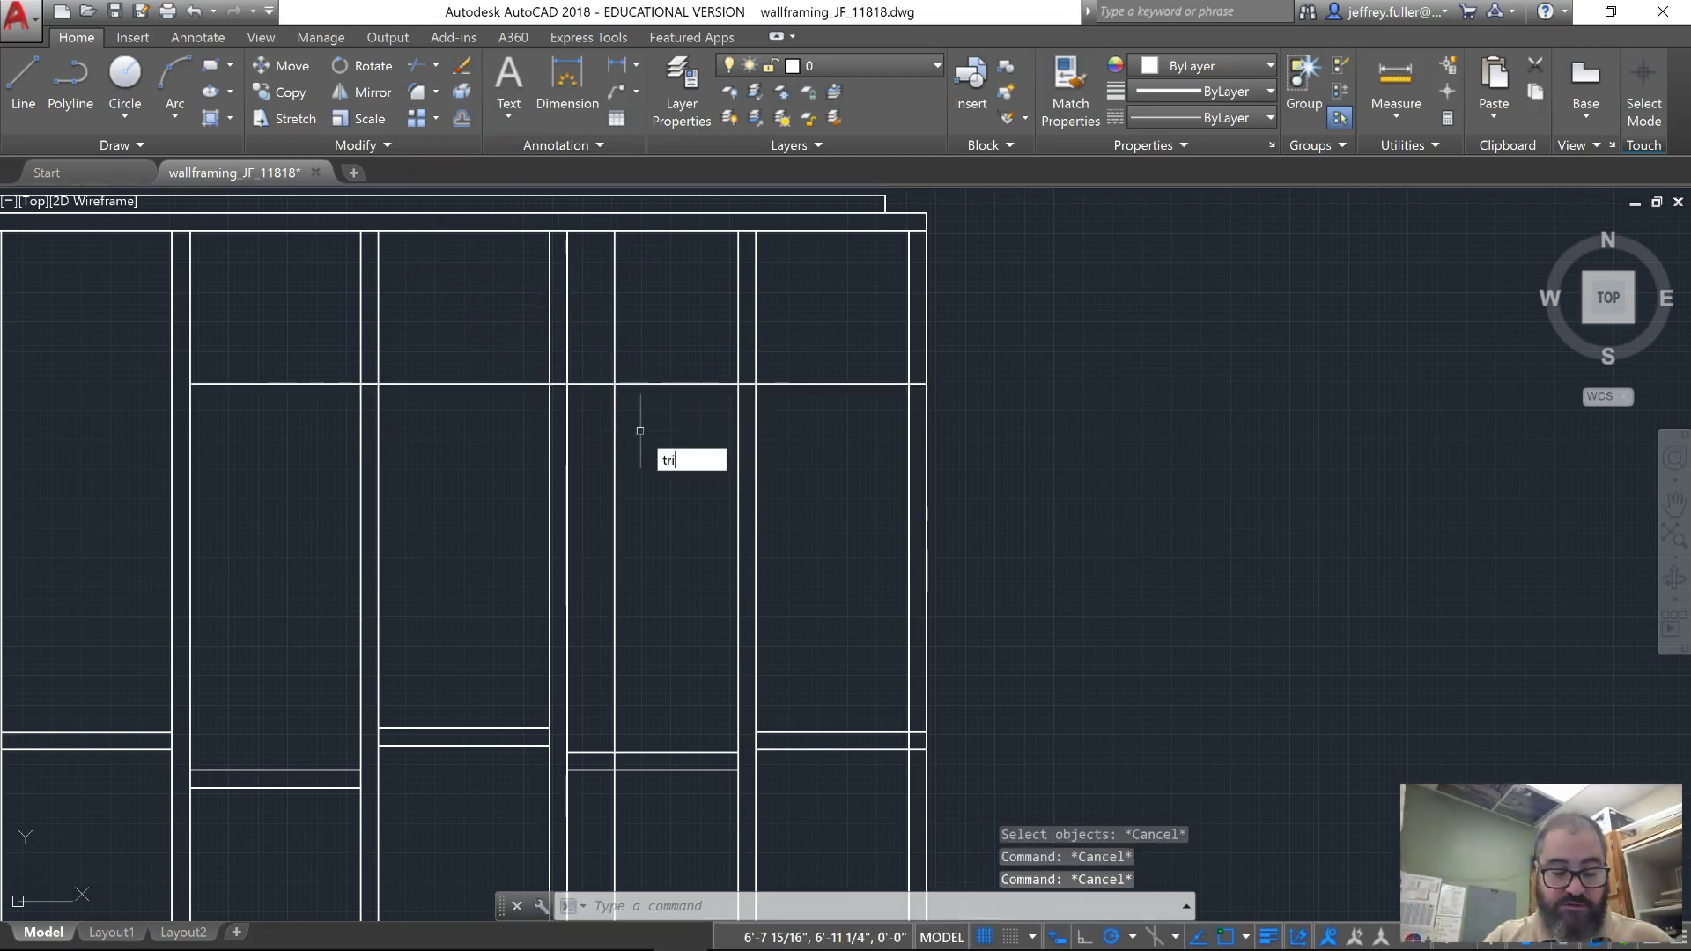
key("Return")
key("Return")
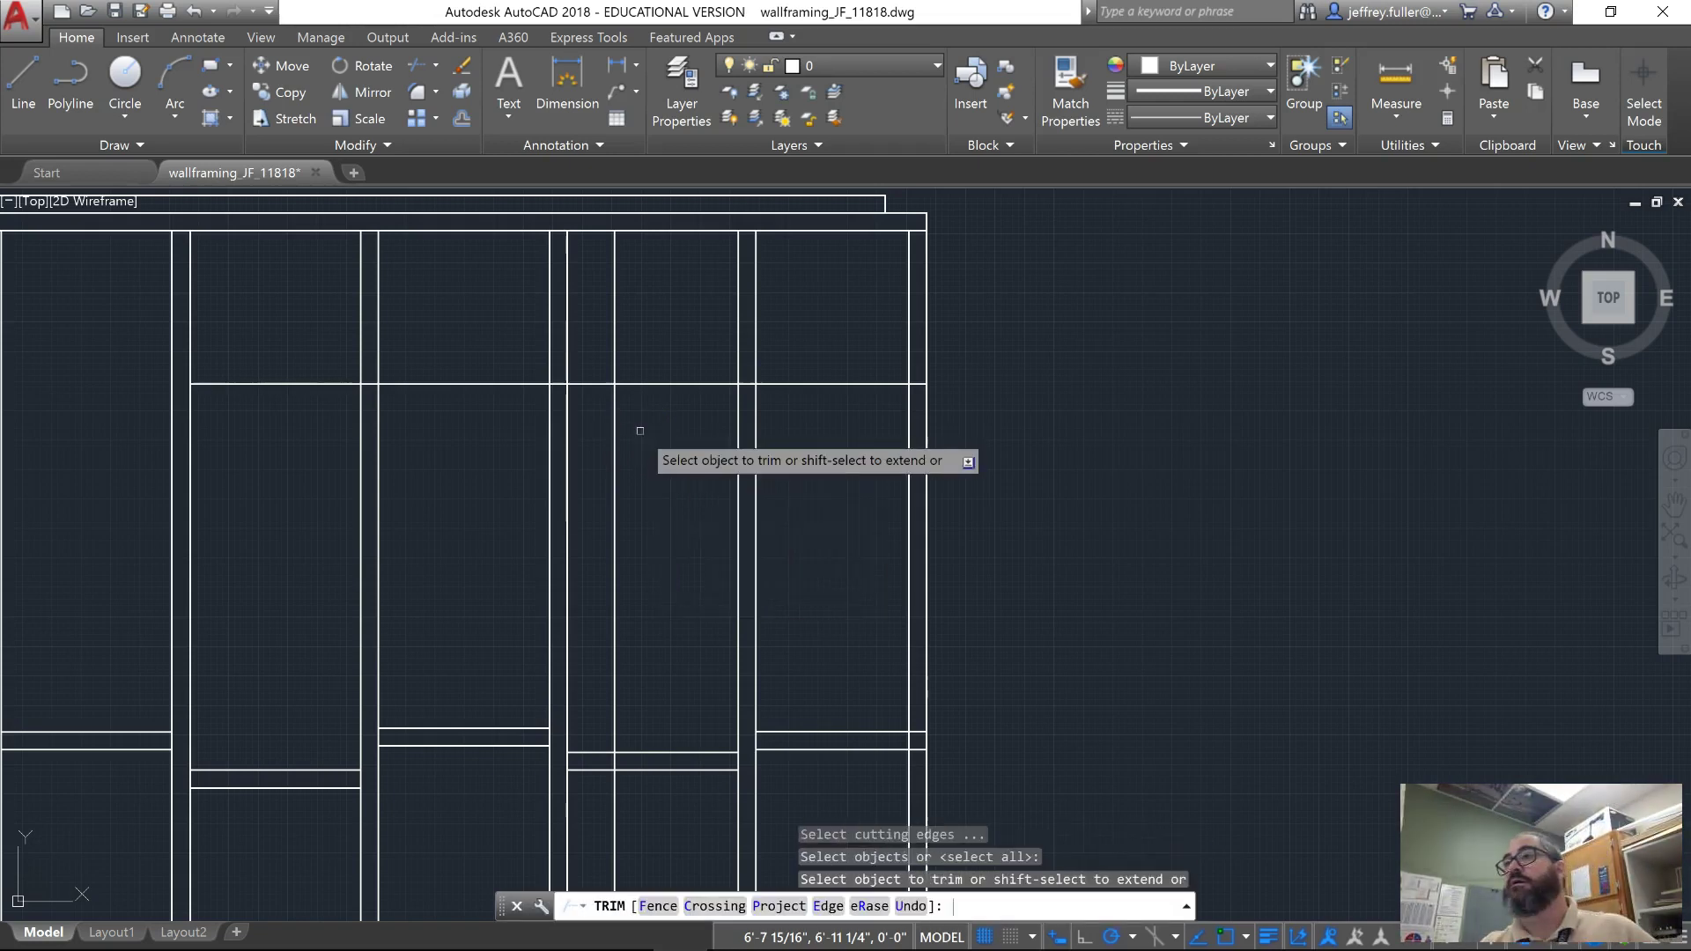
left_click(646, 386)
left_click(794, 384)
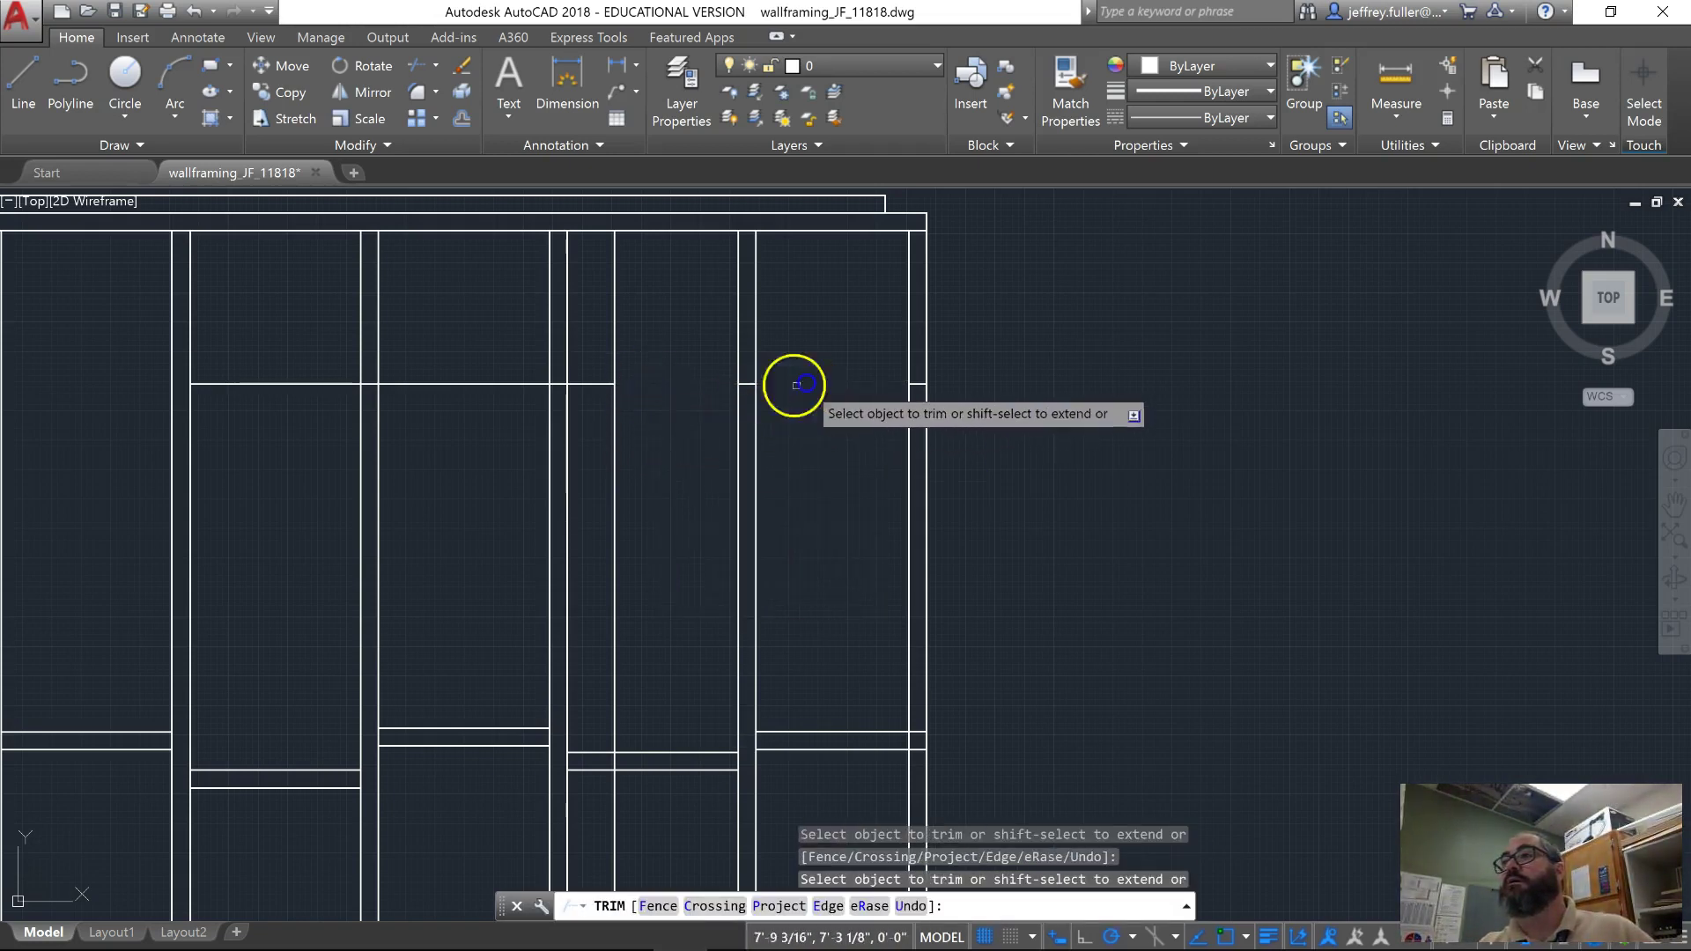
left_click(616, 307)
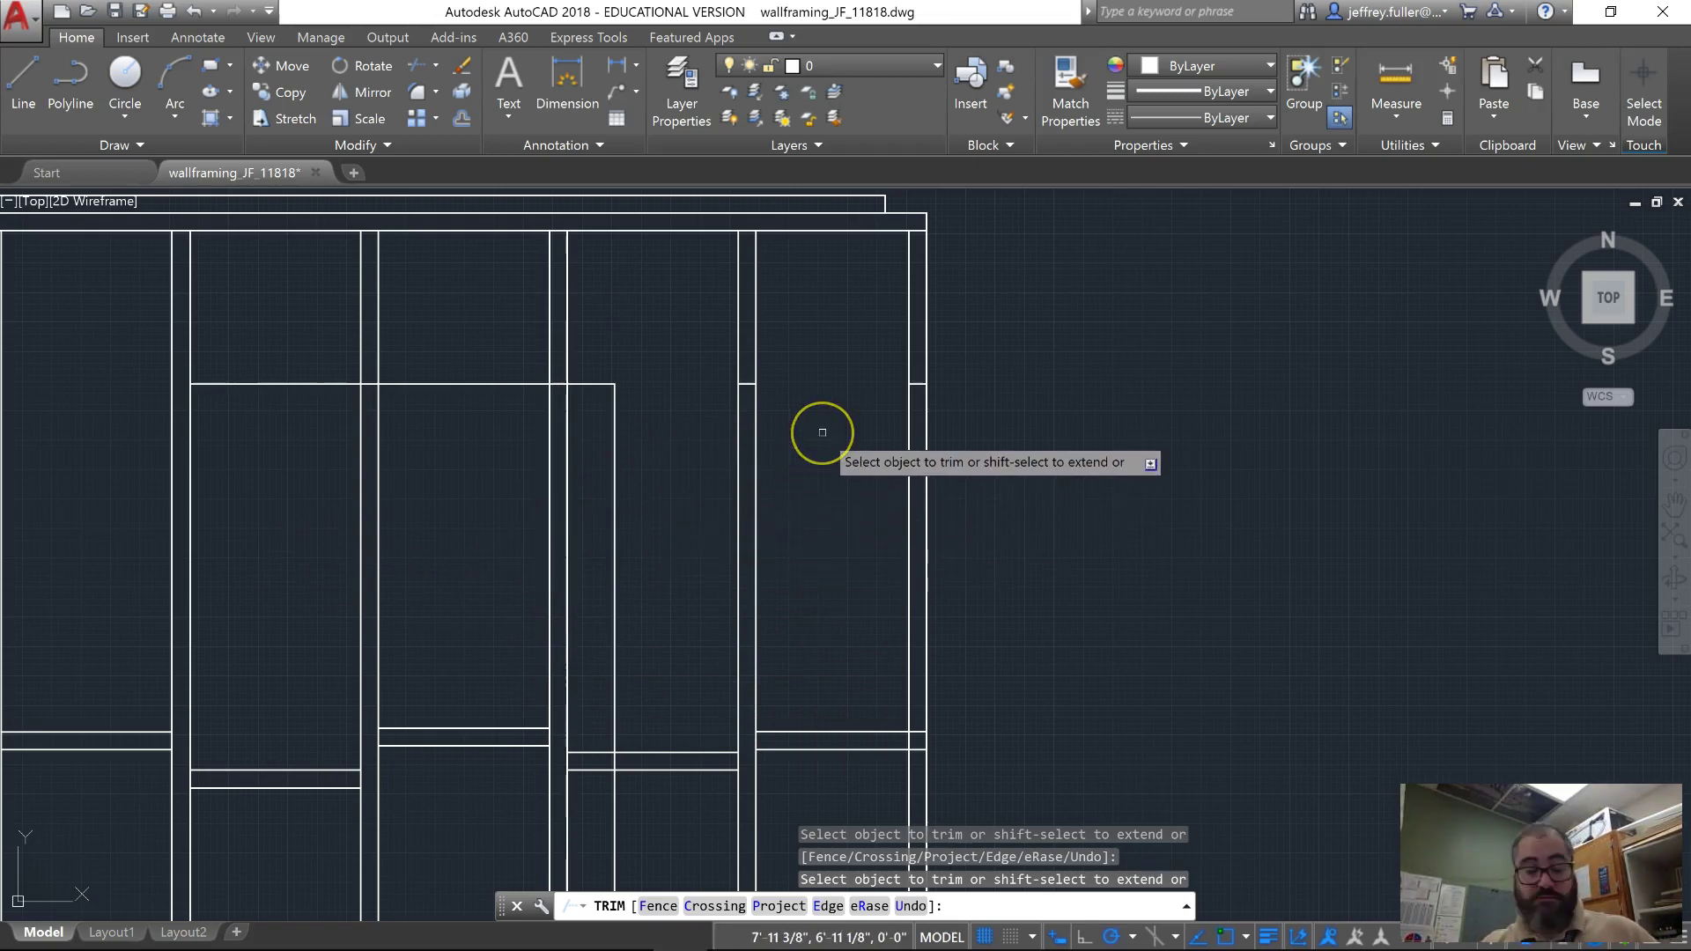
key("Escape")
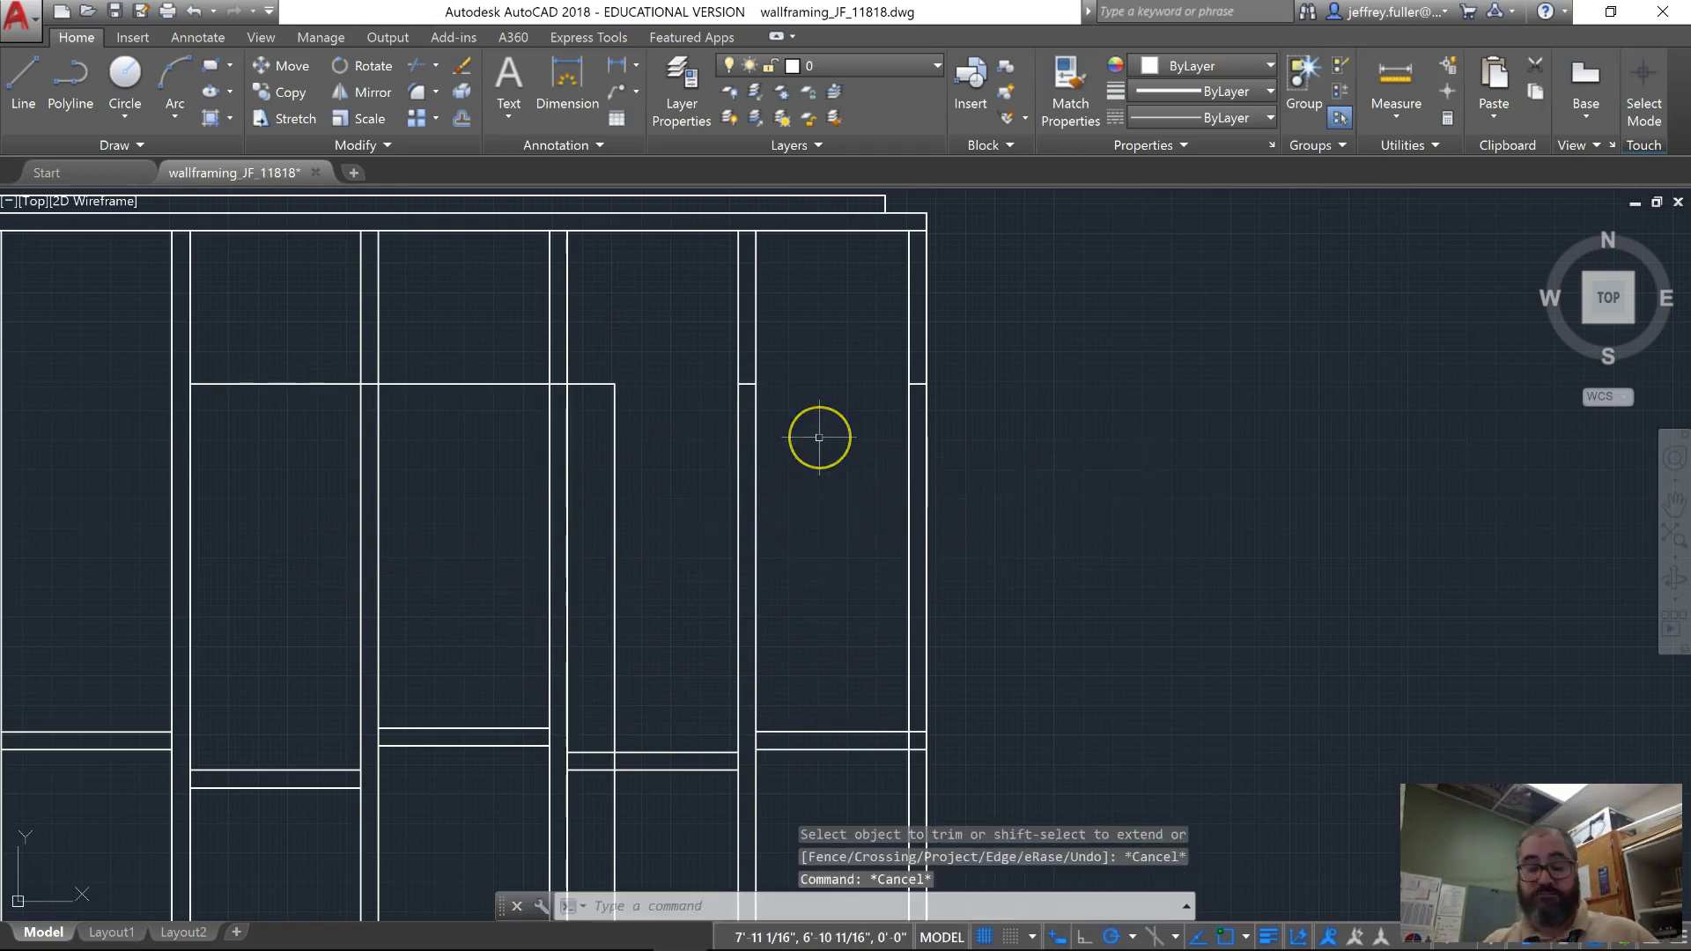
Delete the two extra stud lines beside the header.
type("delet")
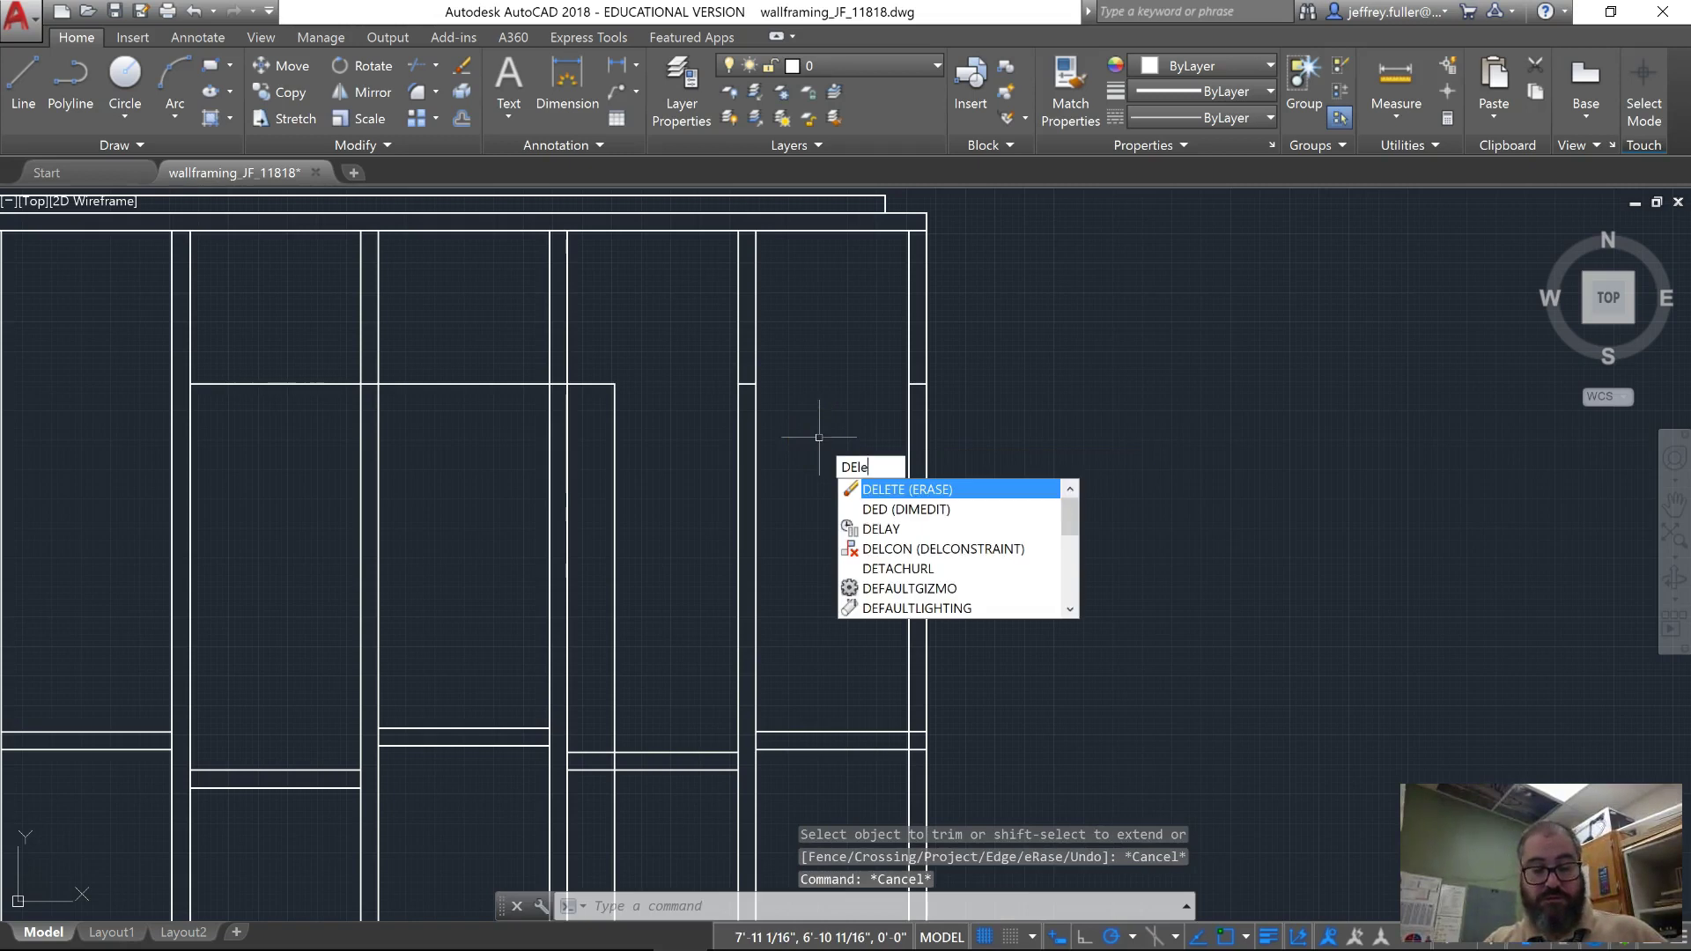
key("Return")
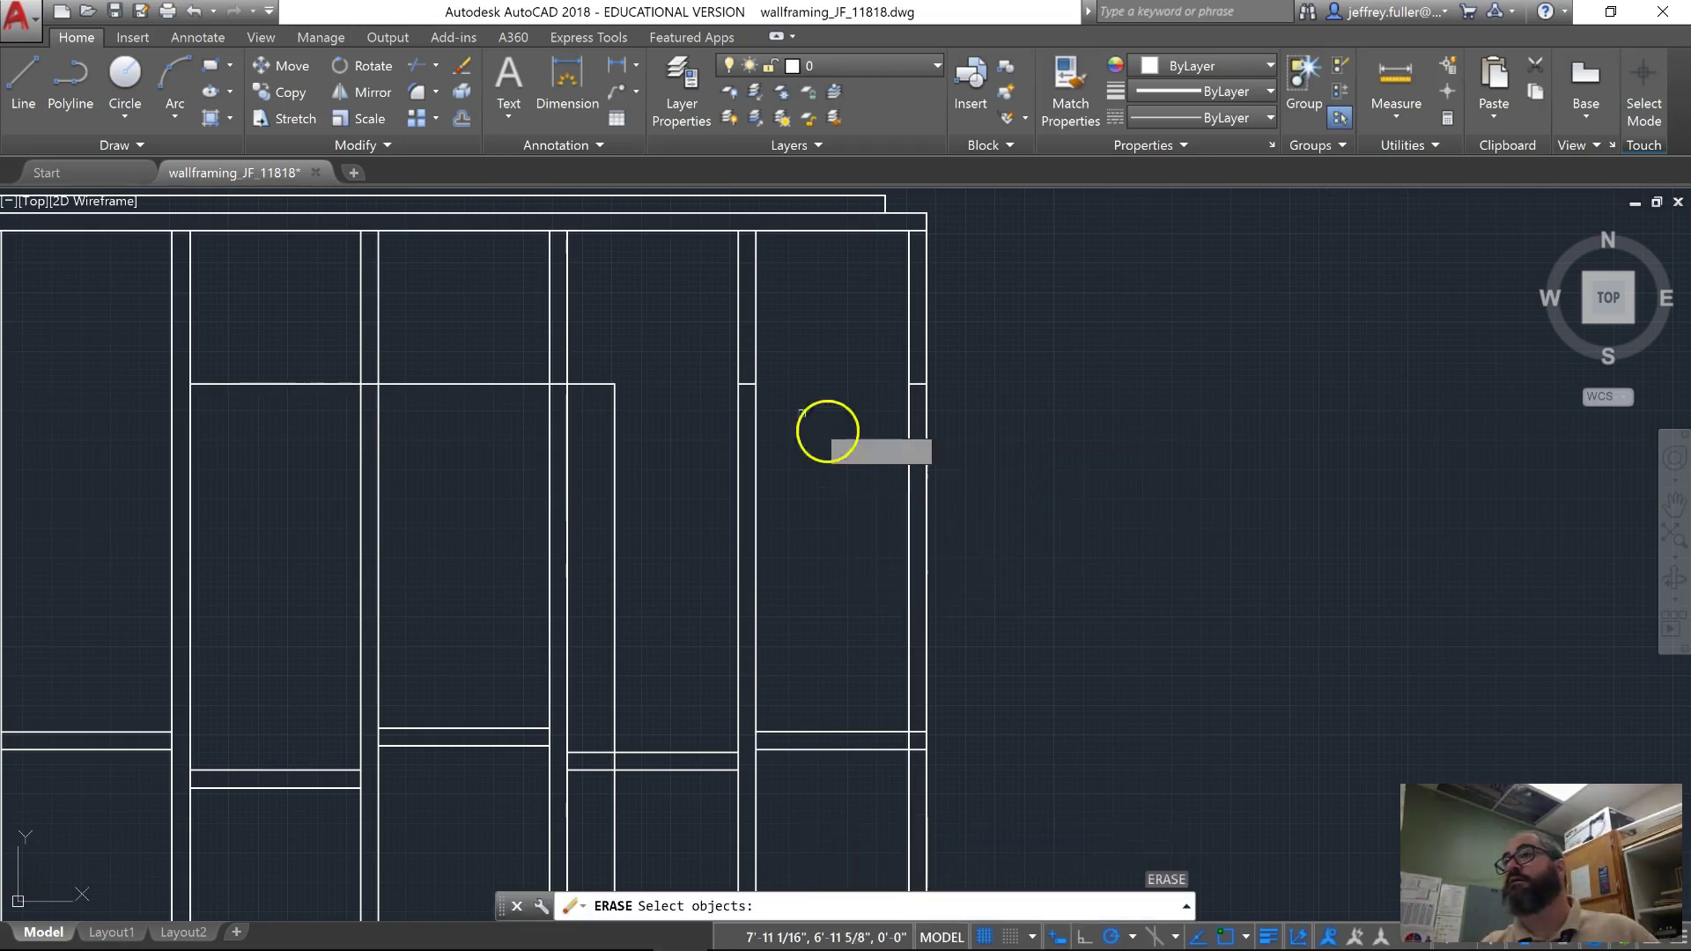
left_click(751, 384)
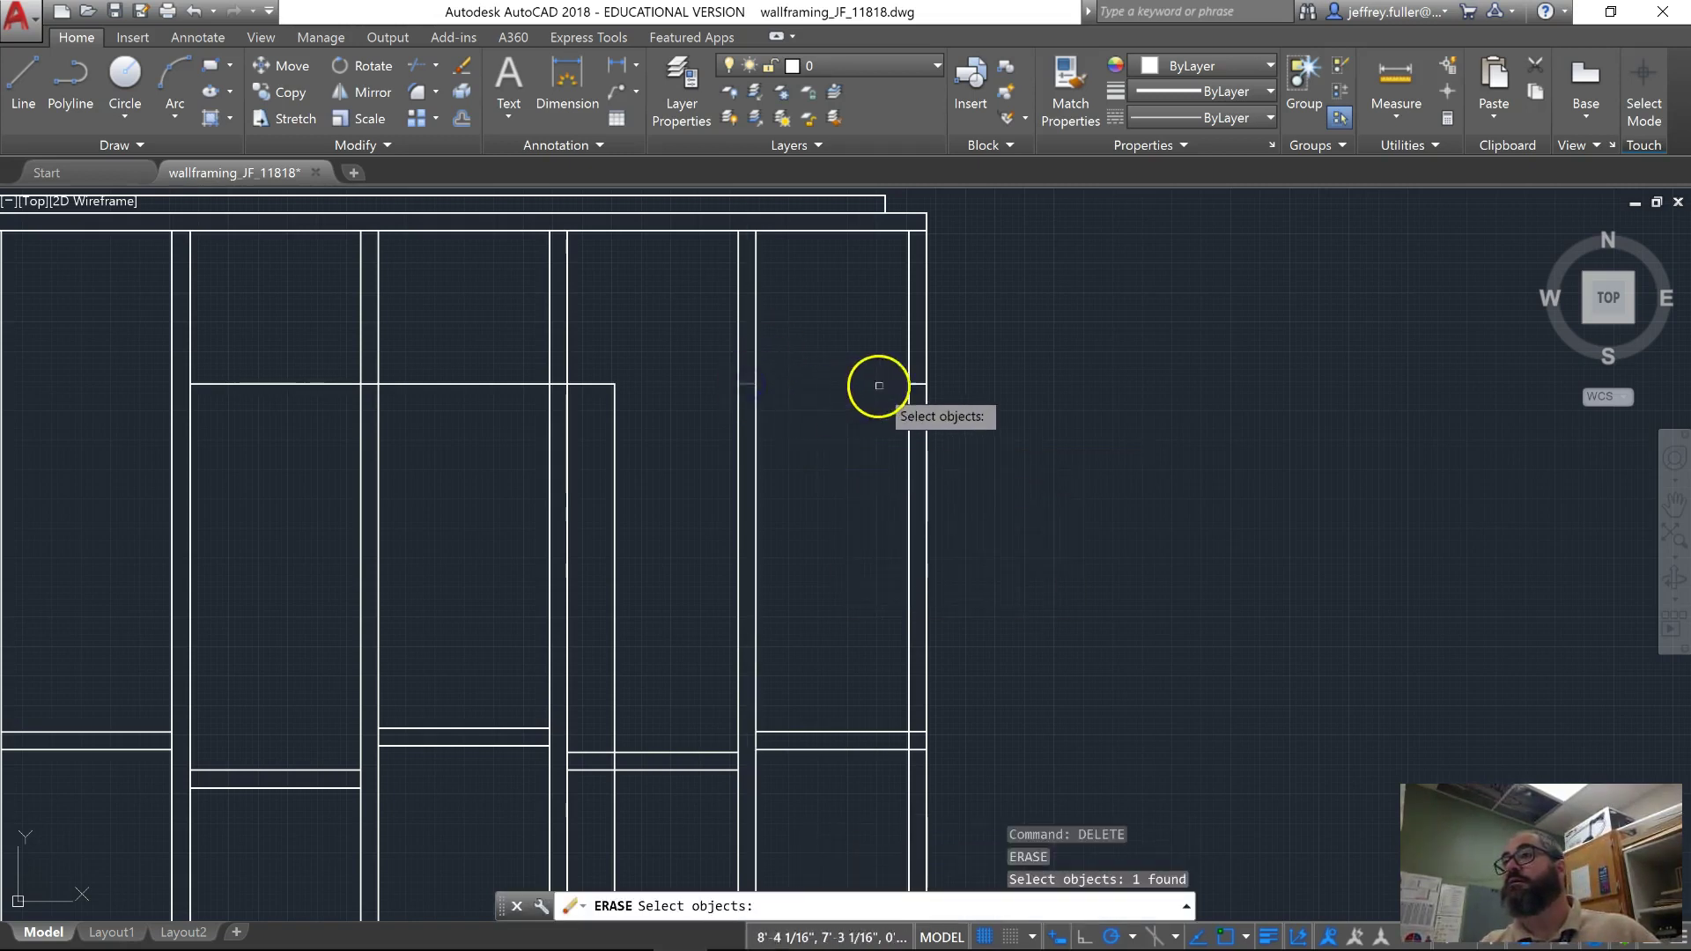
left_click(917, 384)
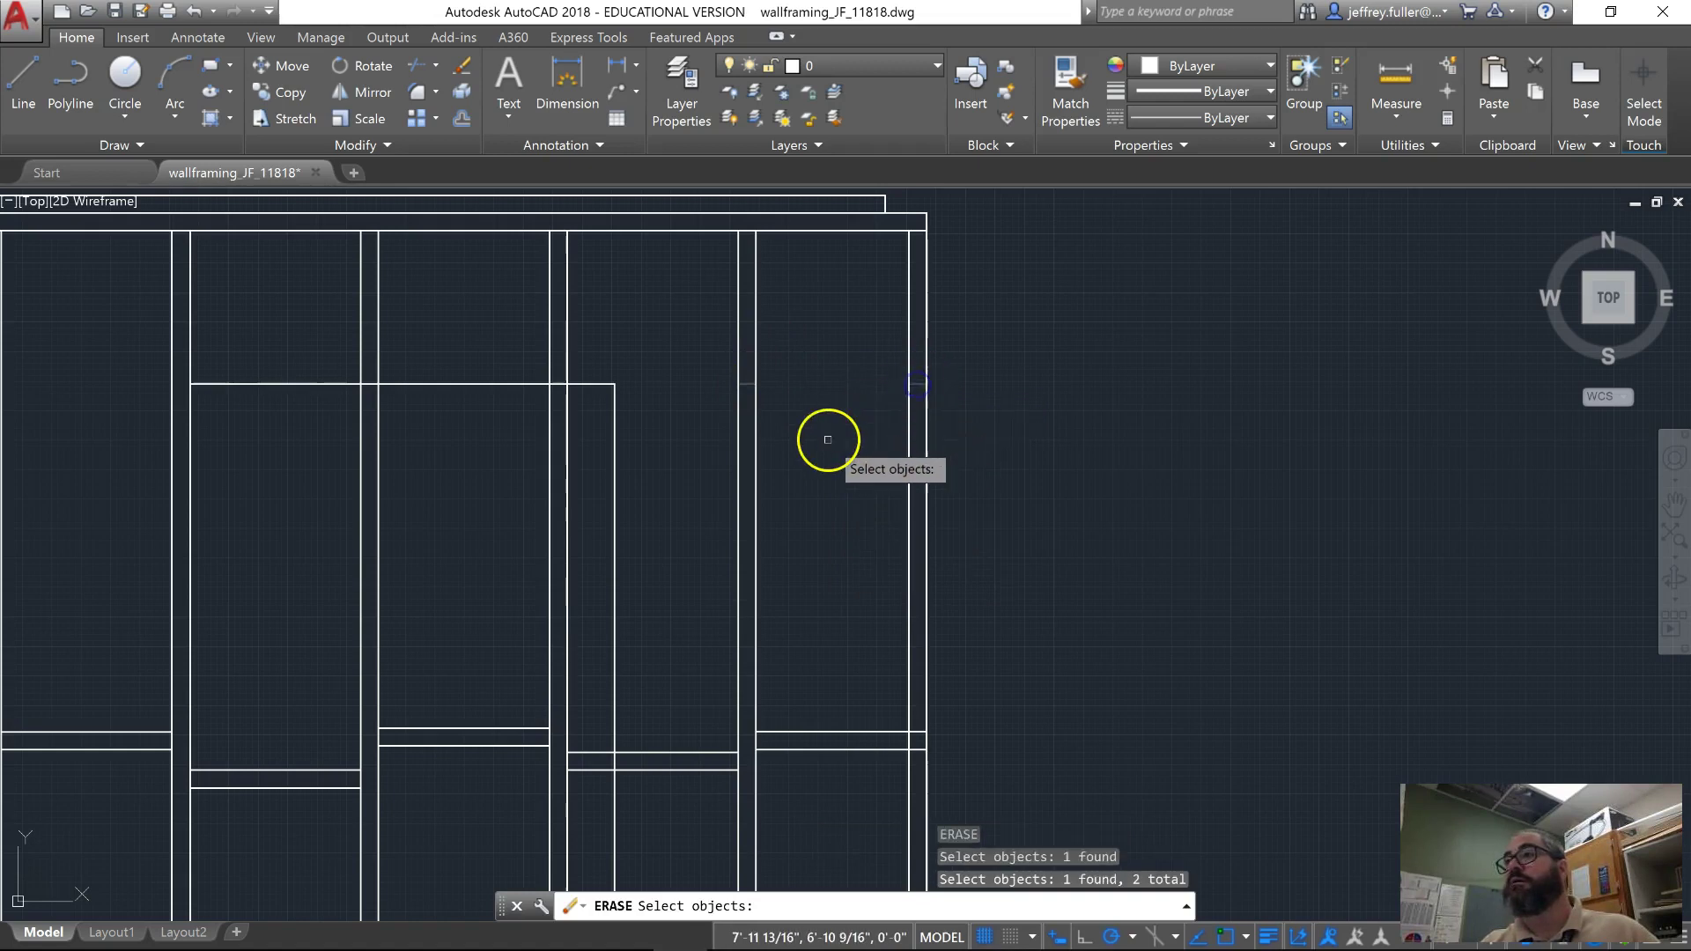
key("Return")
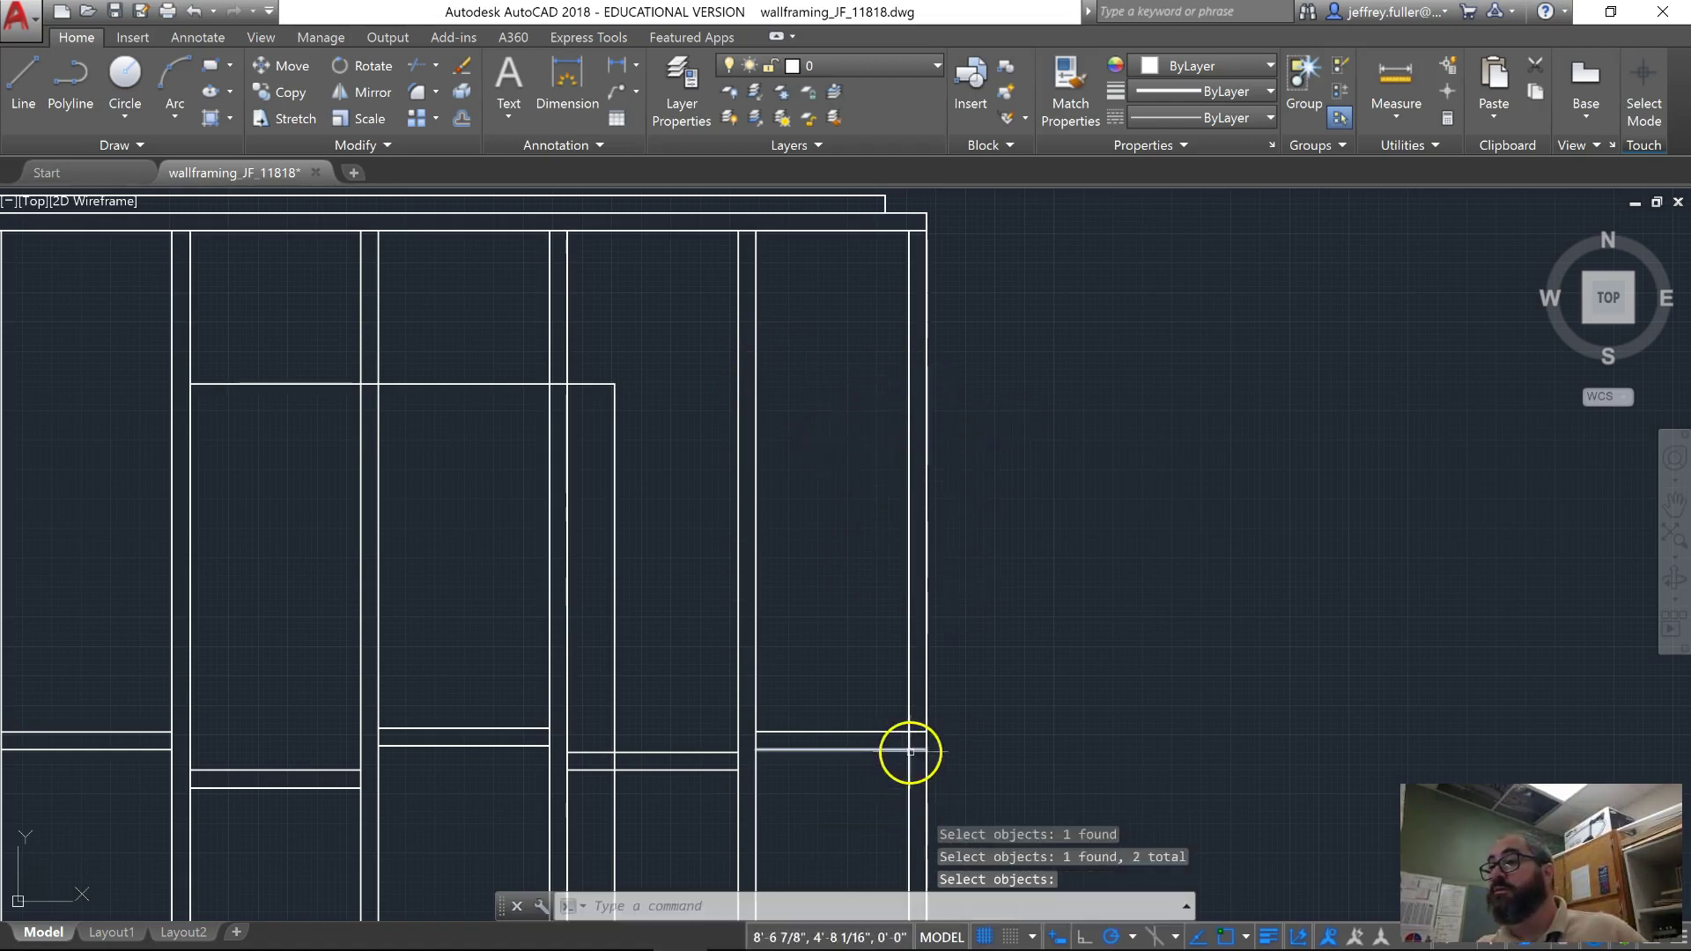
Try window-selecting the two lower-right horizontal lines for erasing, then cancel.
left_click(919, 724)
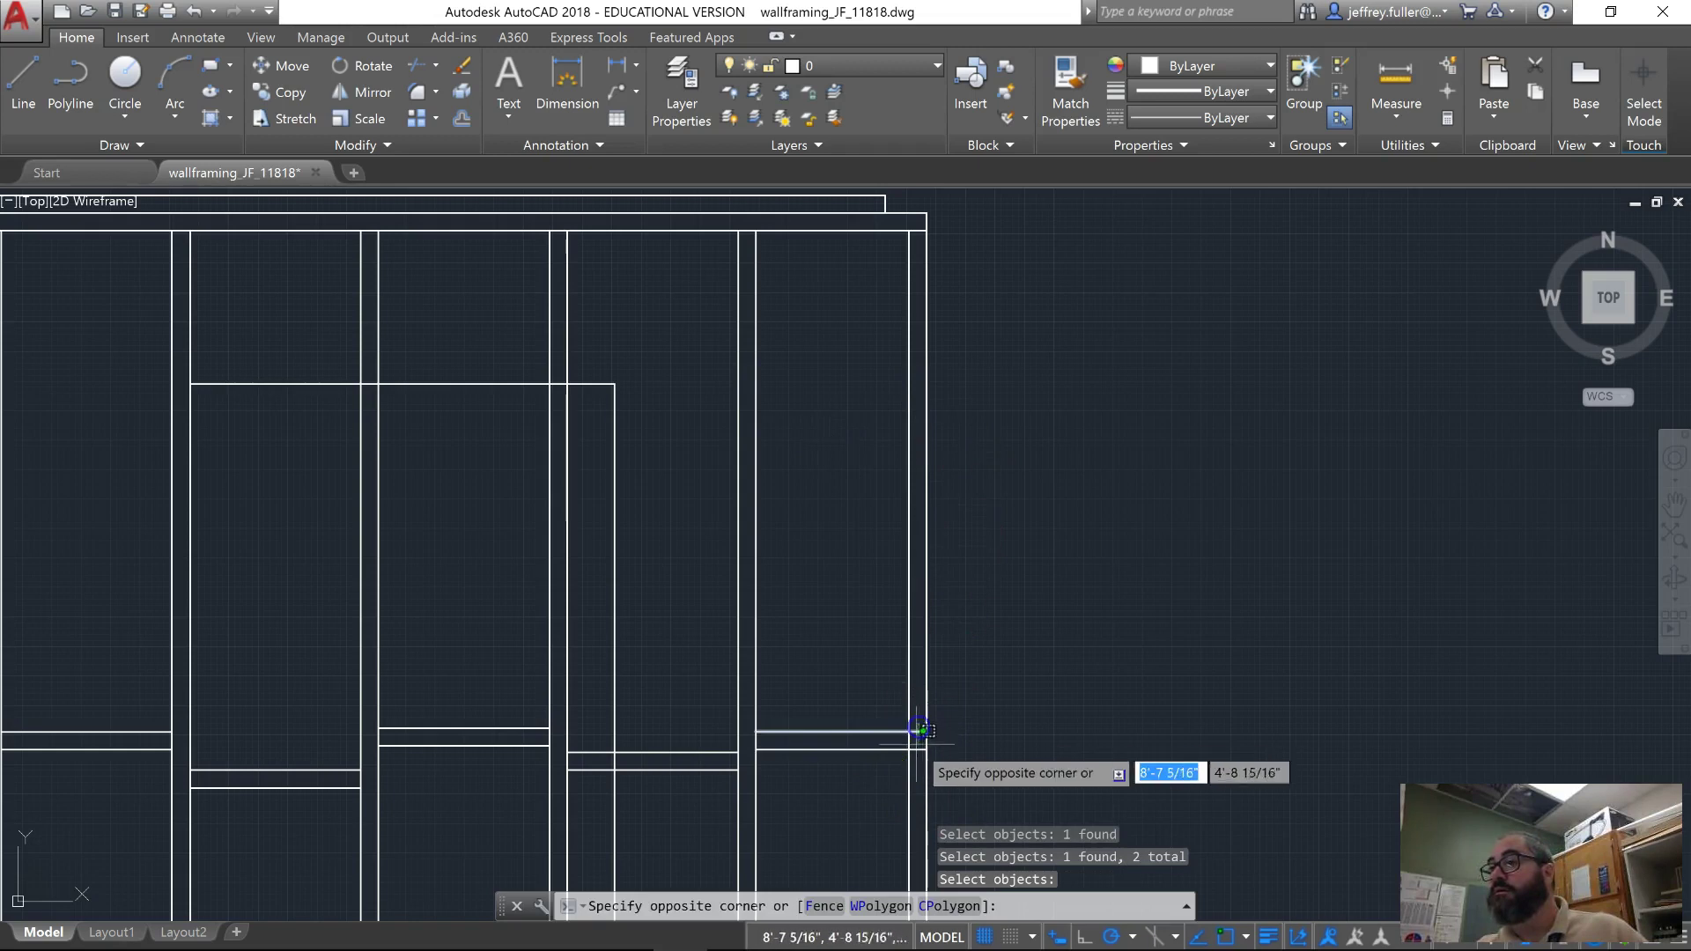
left_click(914, 764)
key("Escape")
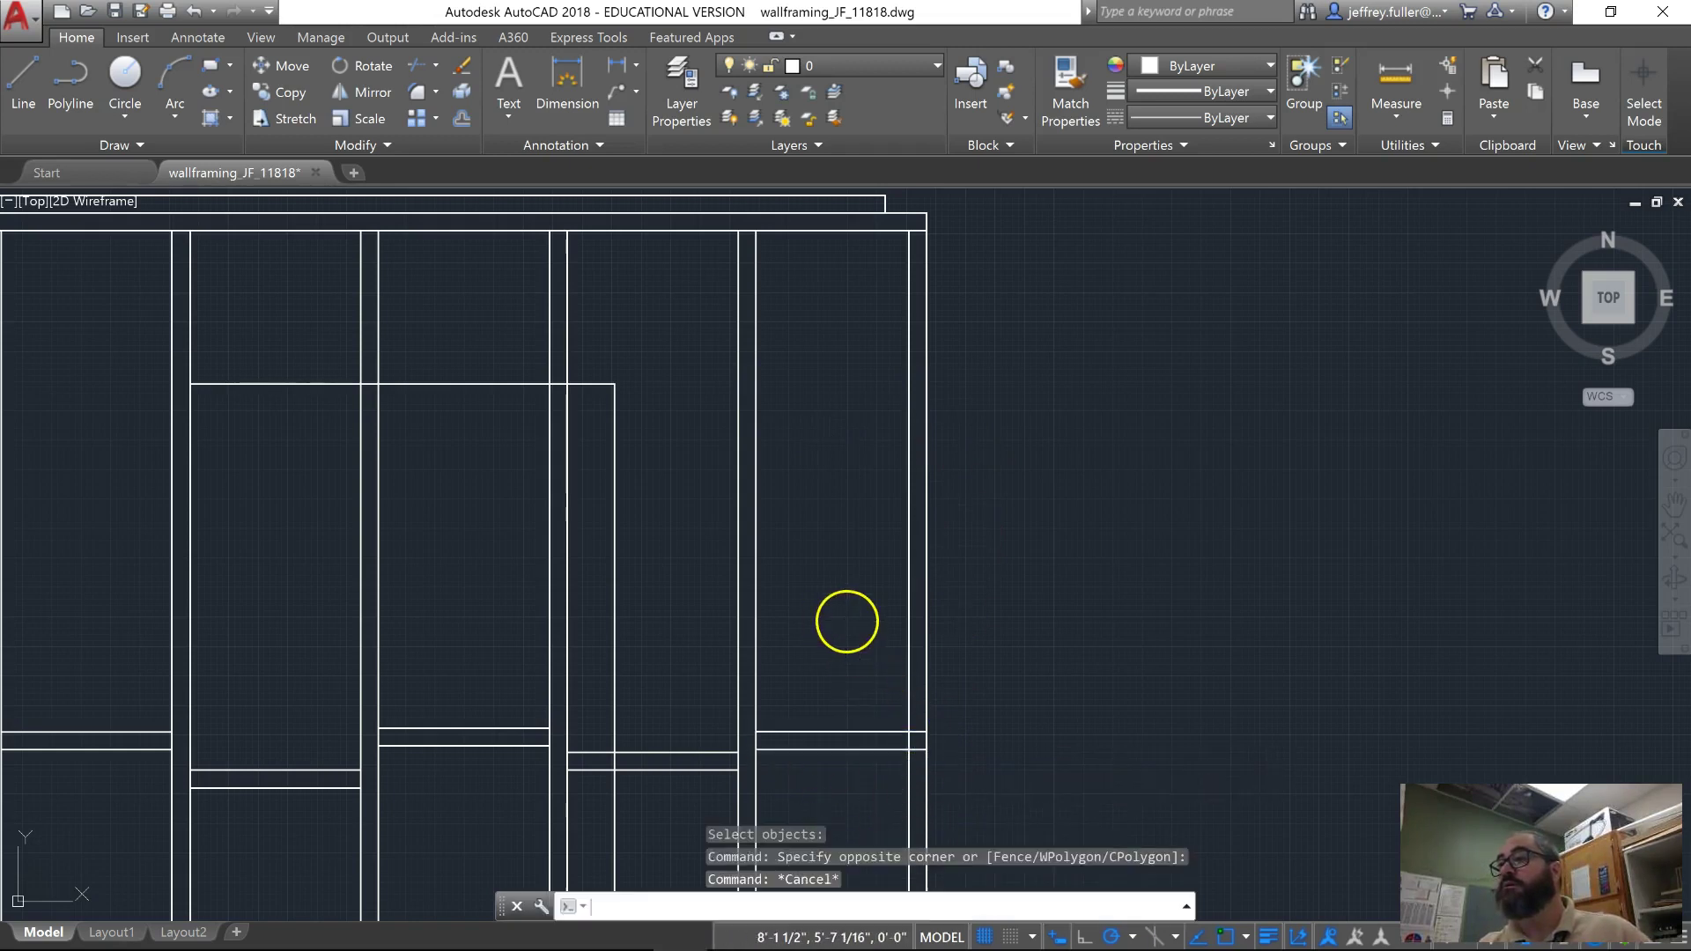
type("e")
key("Return")
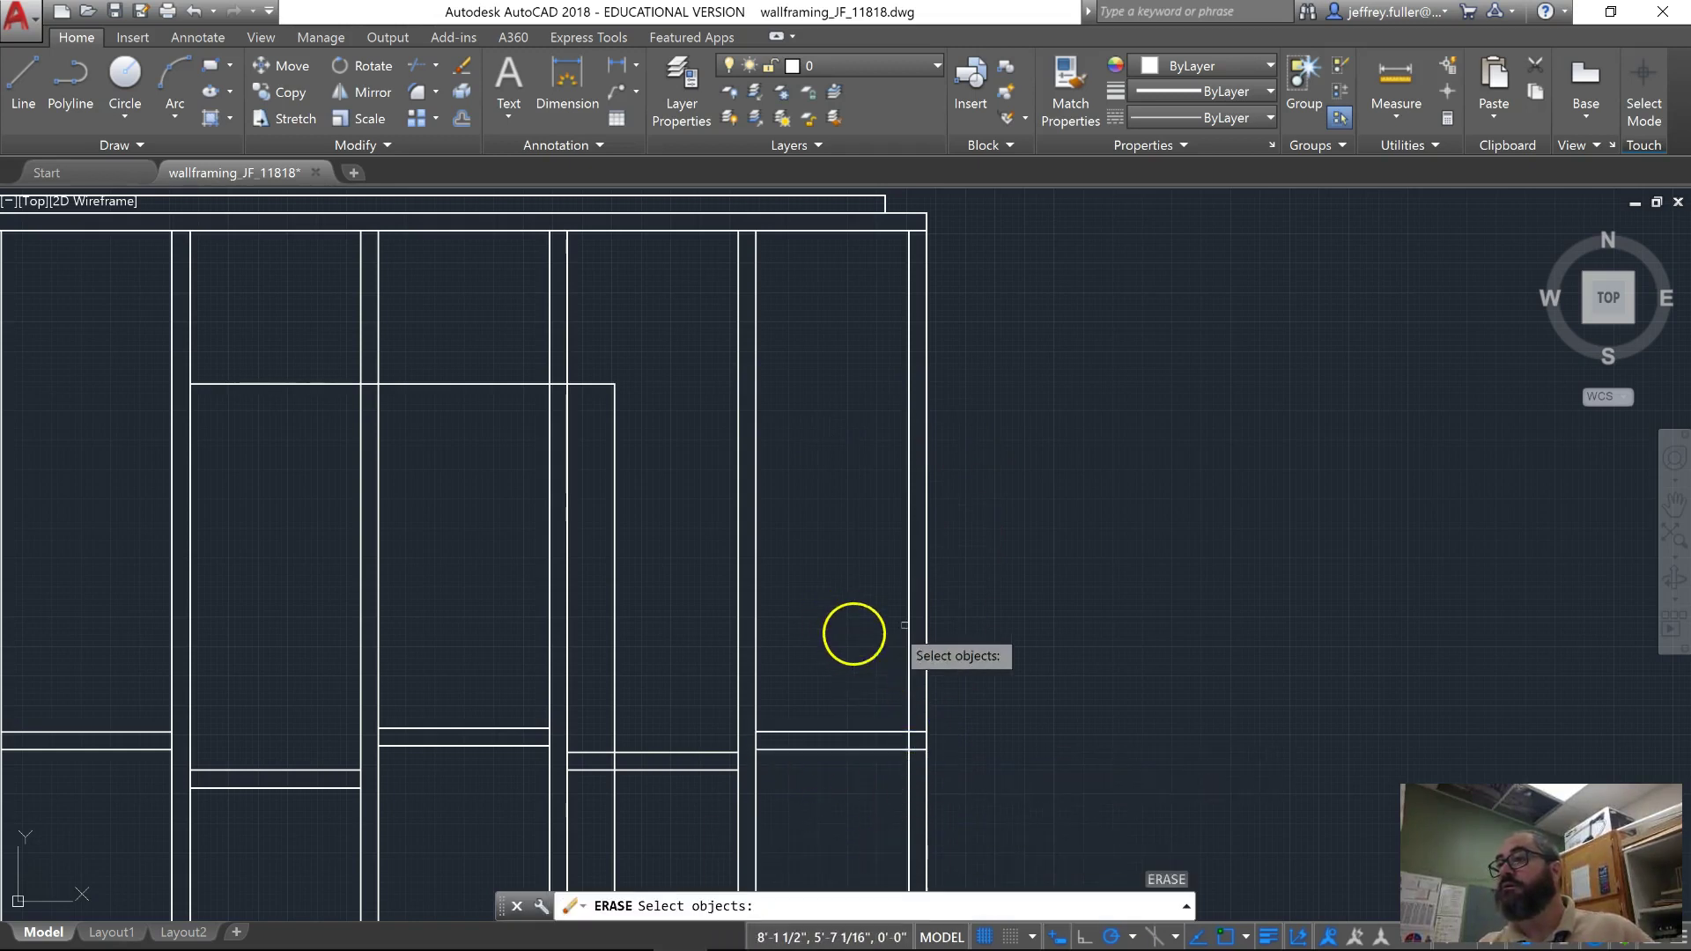
left_click(917, 717)
left_click(921, 762)
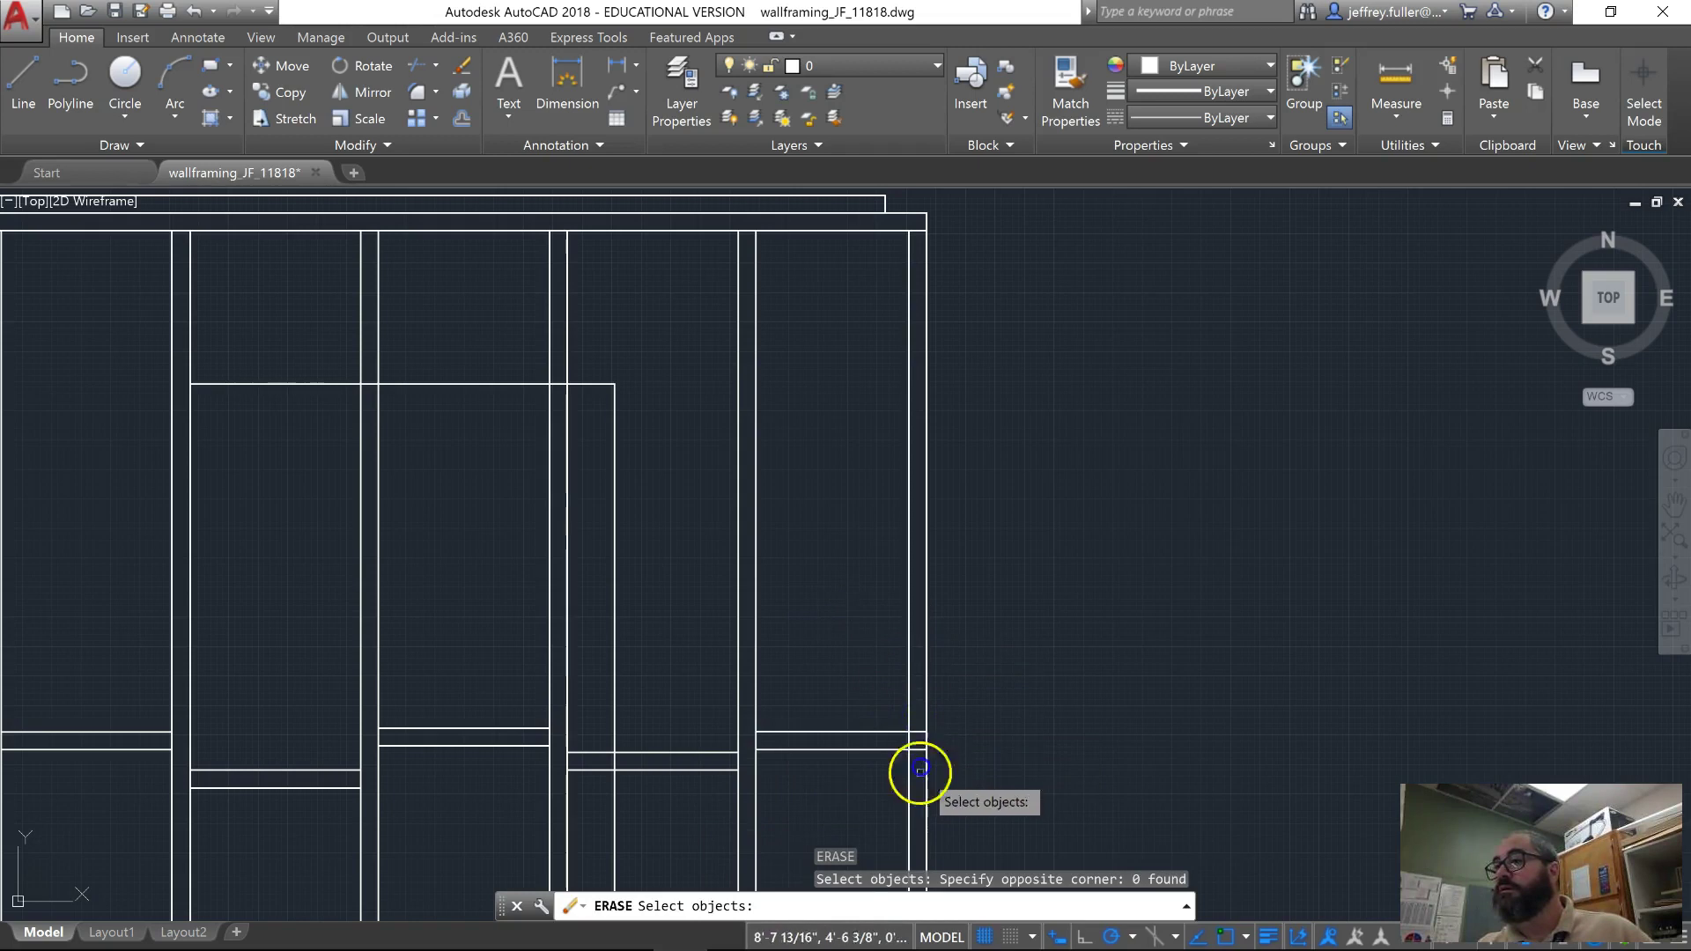
left_click(921, 718)
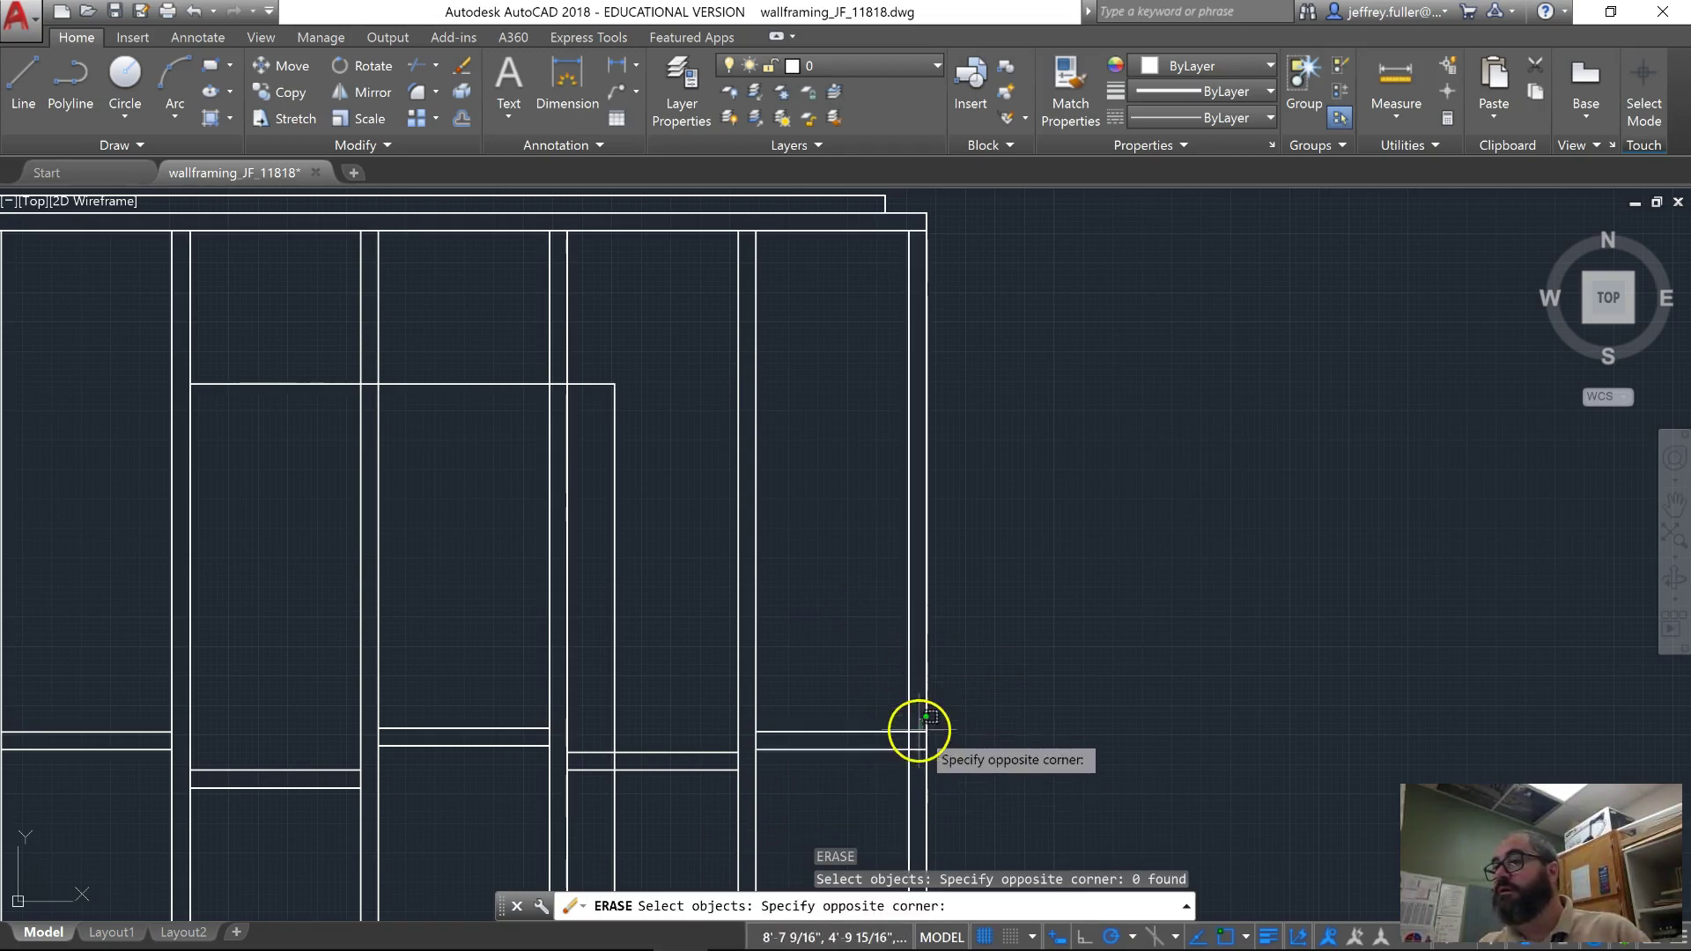
key("Escape")
key("Escape")
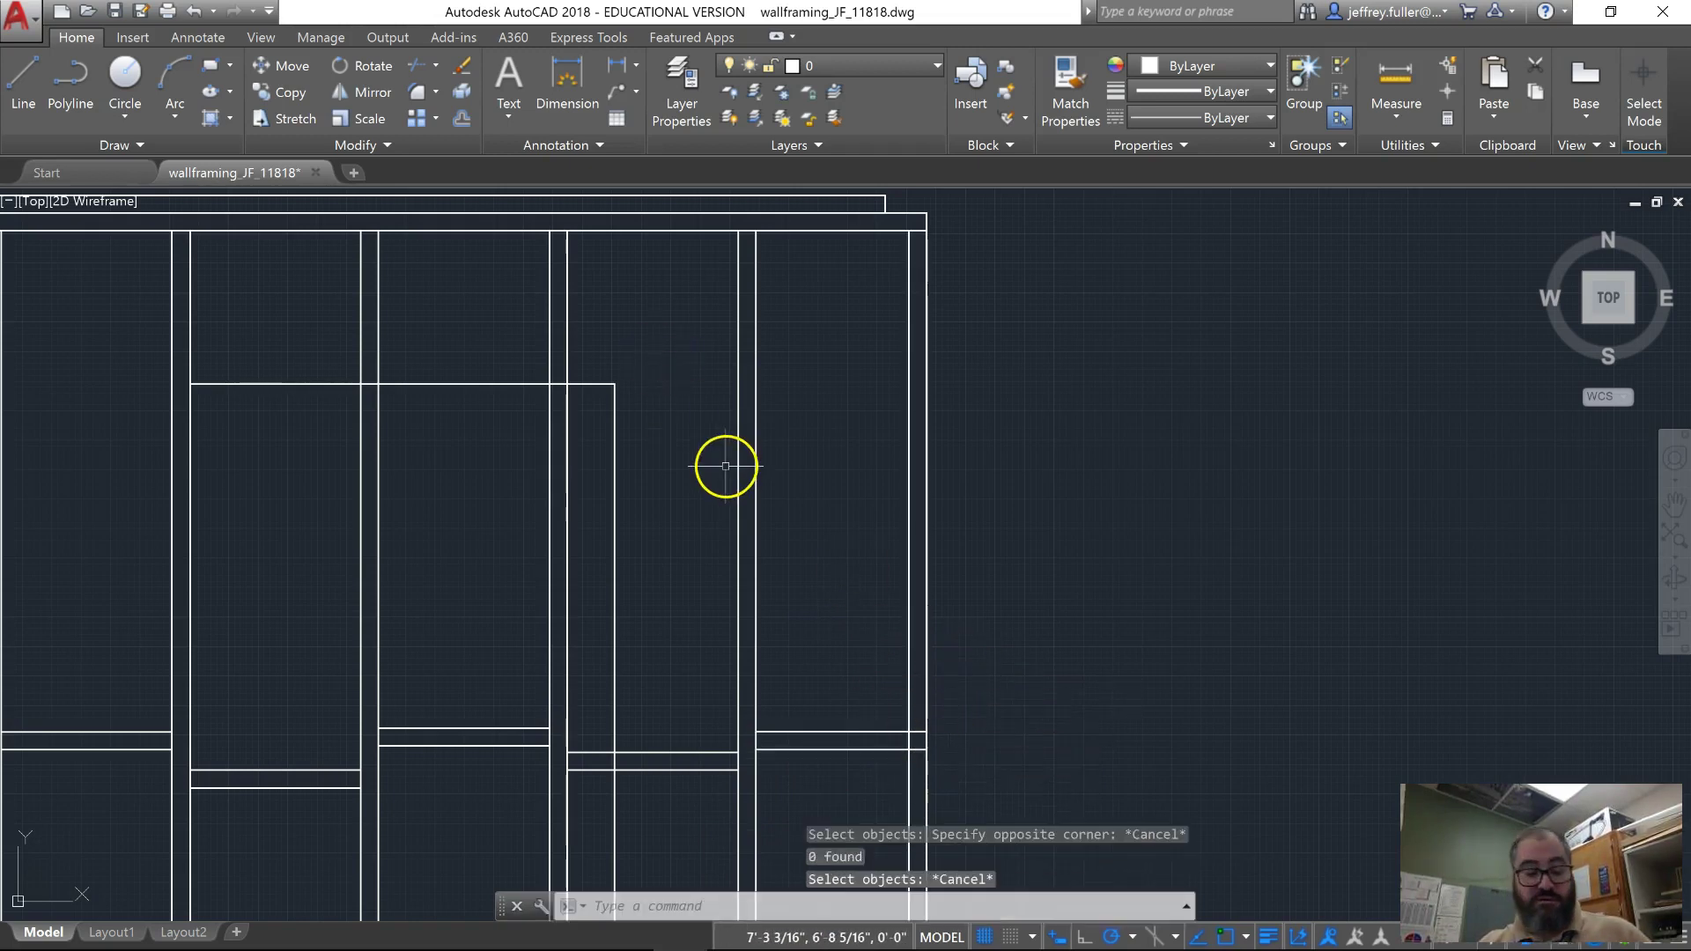
Trim the horizontal stubs past the right end studs with a crossing selection.
type("trim")
key("Return")
key("Return")
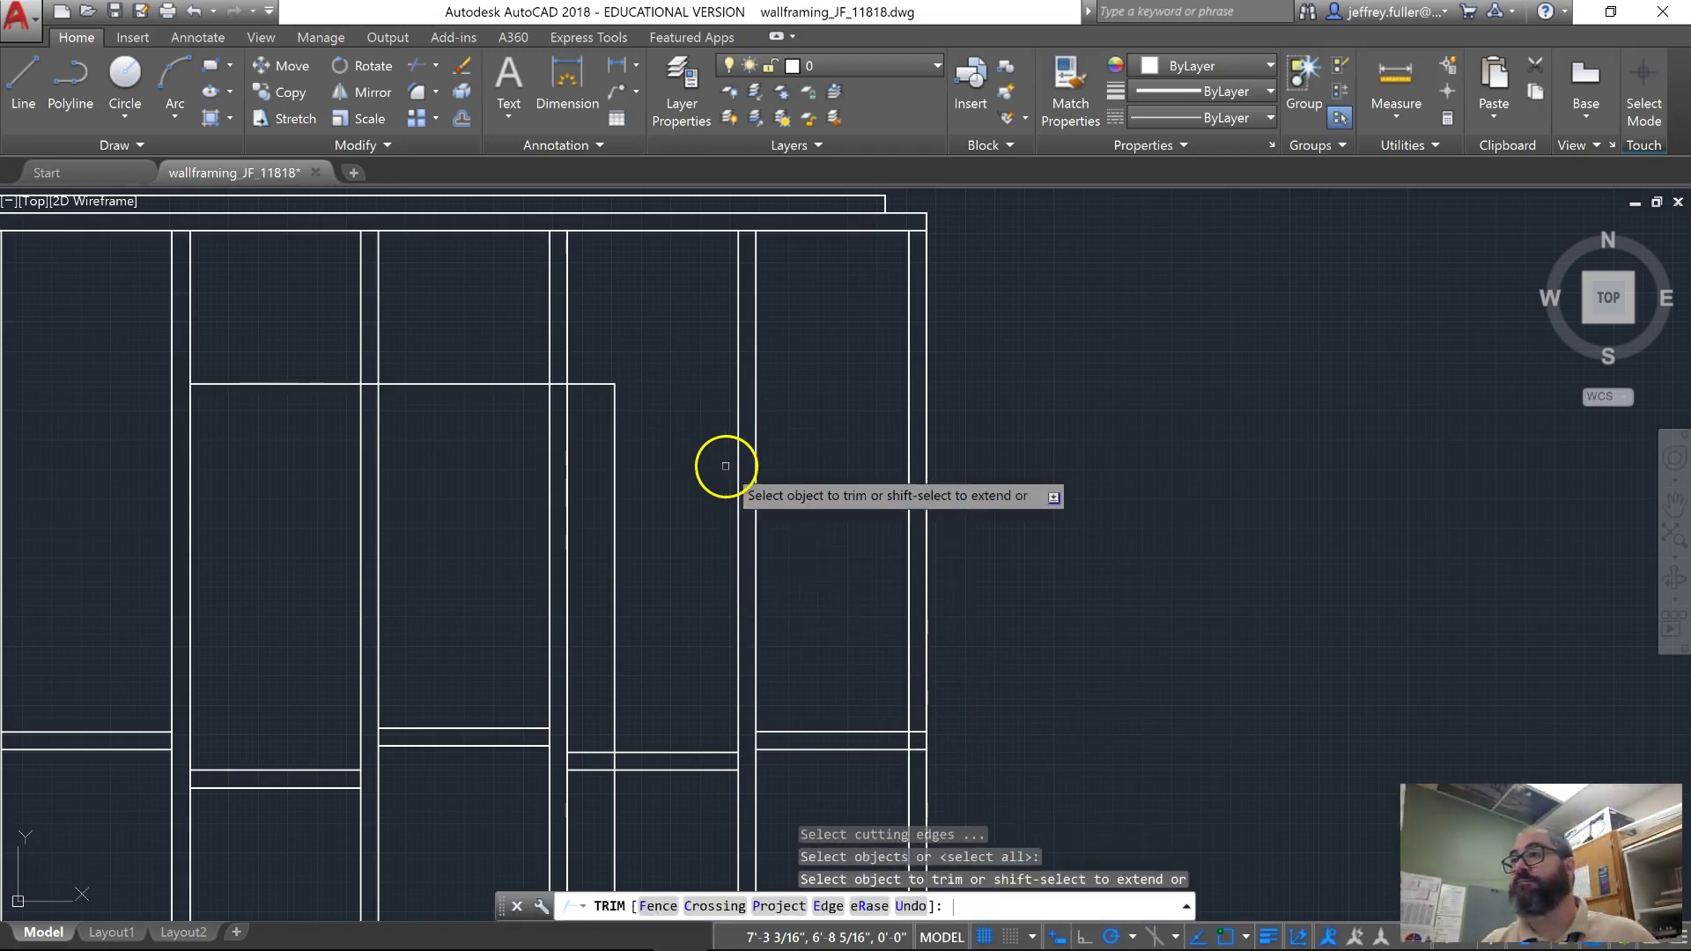
left_click(914, 717)
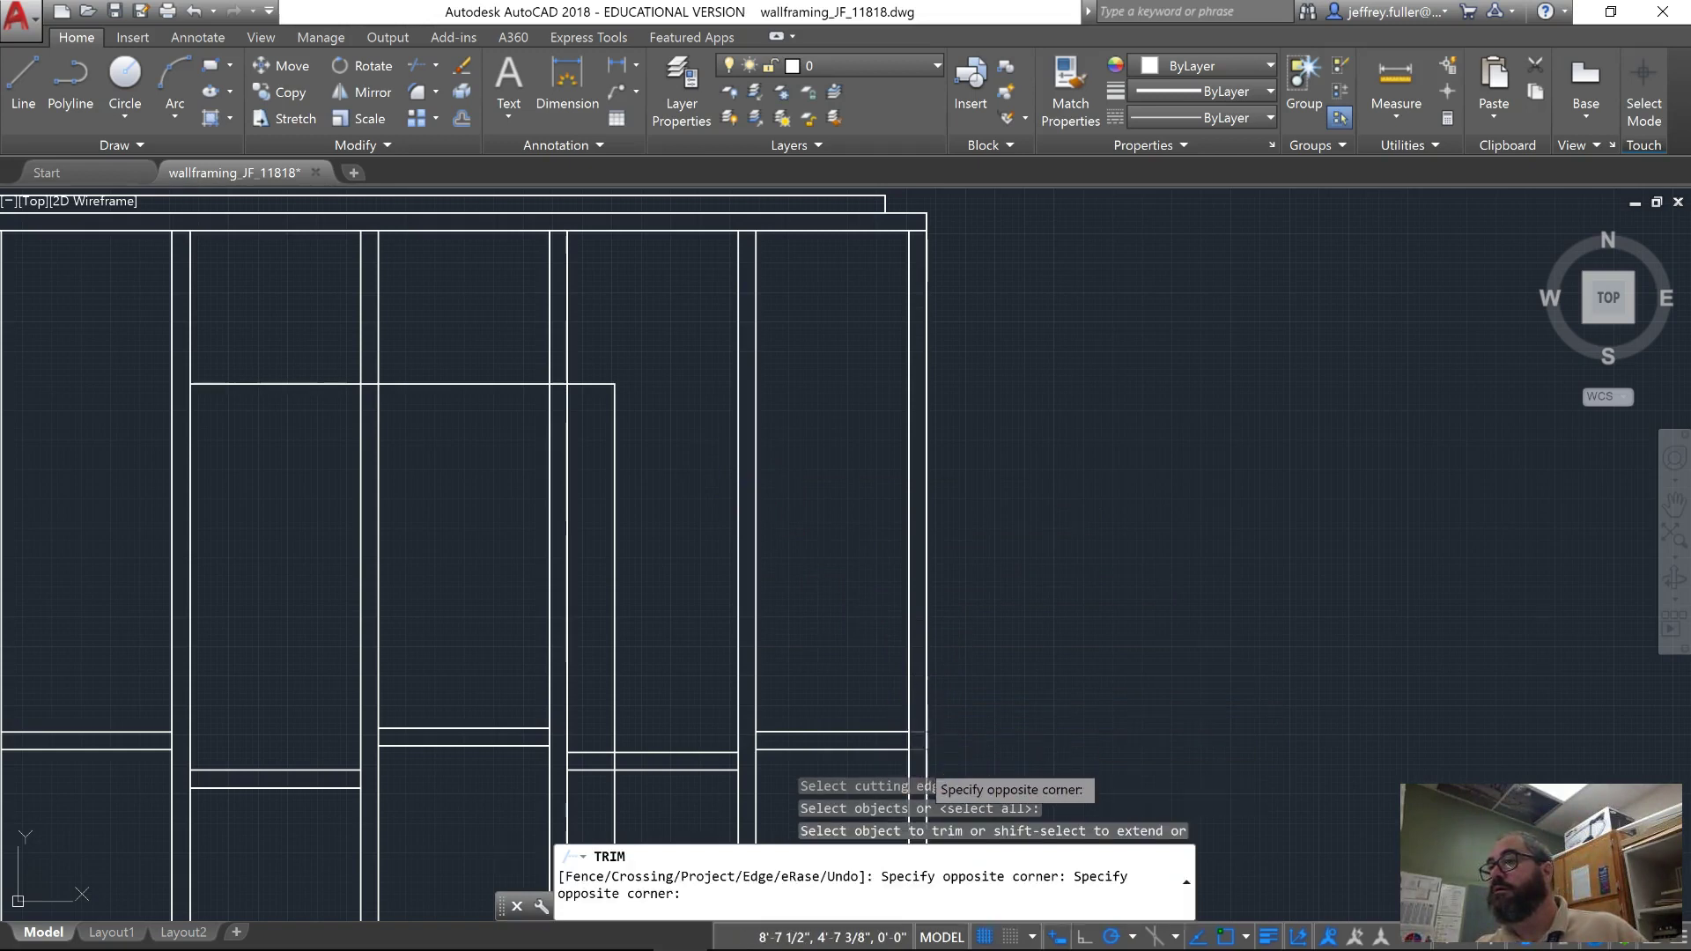
left_click(935, 685)
scroll(739, 494, "down", 2)
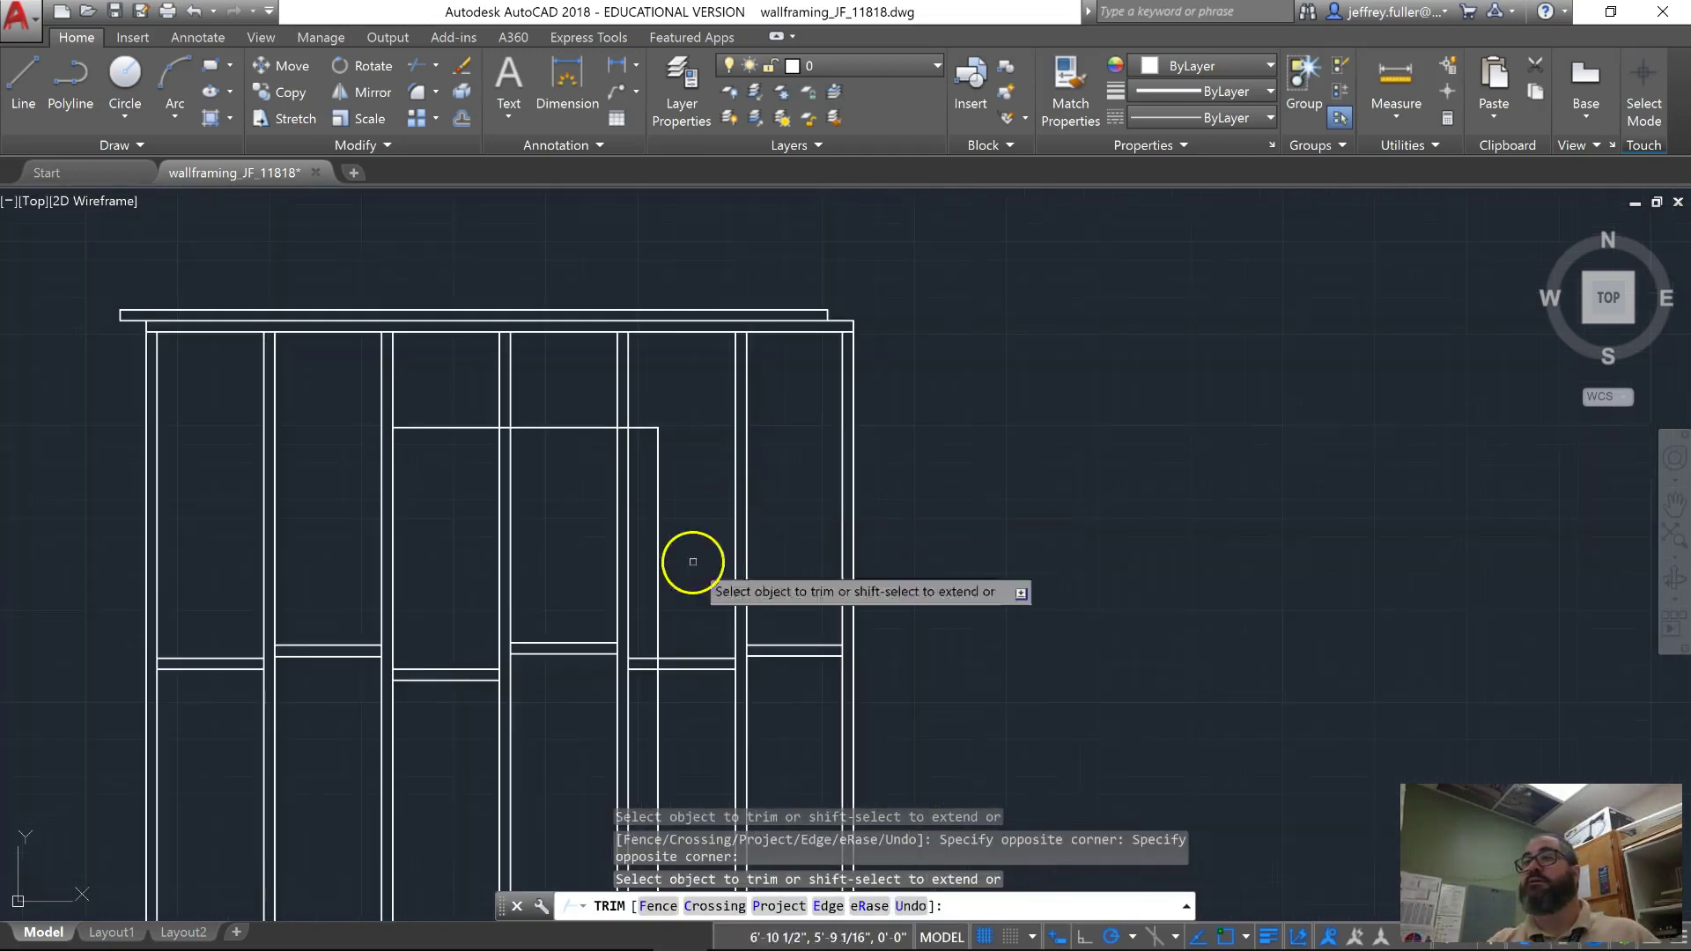
Trim the stud and header pieces inside the door opening with a crossing selection.
key("Escape")
middle_click_drag(438, 578, 461, 457)
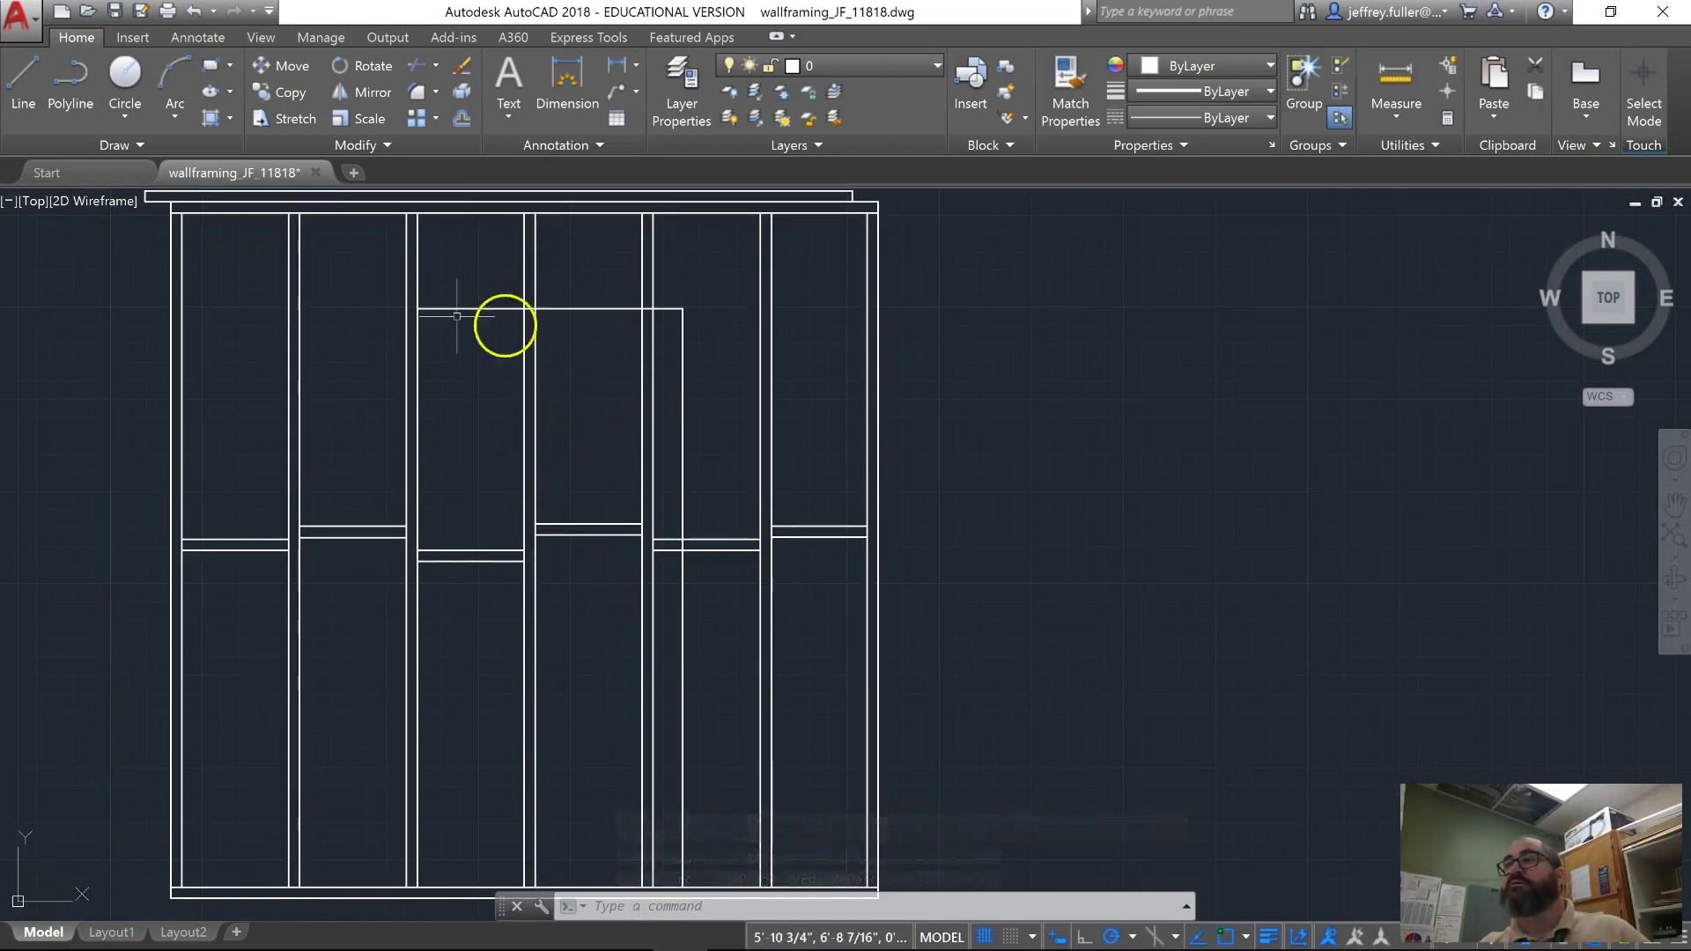
type("tr")
key("Return")
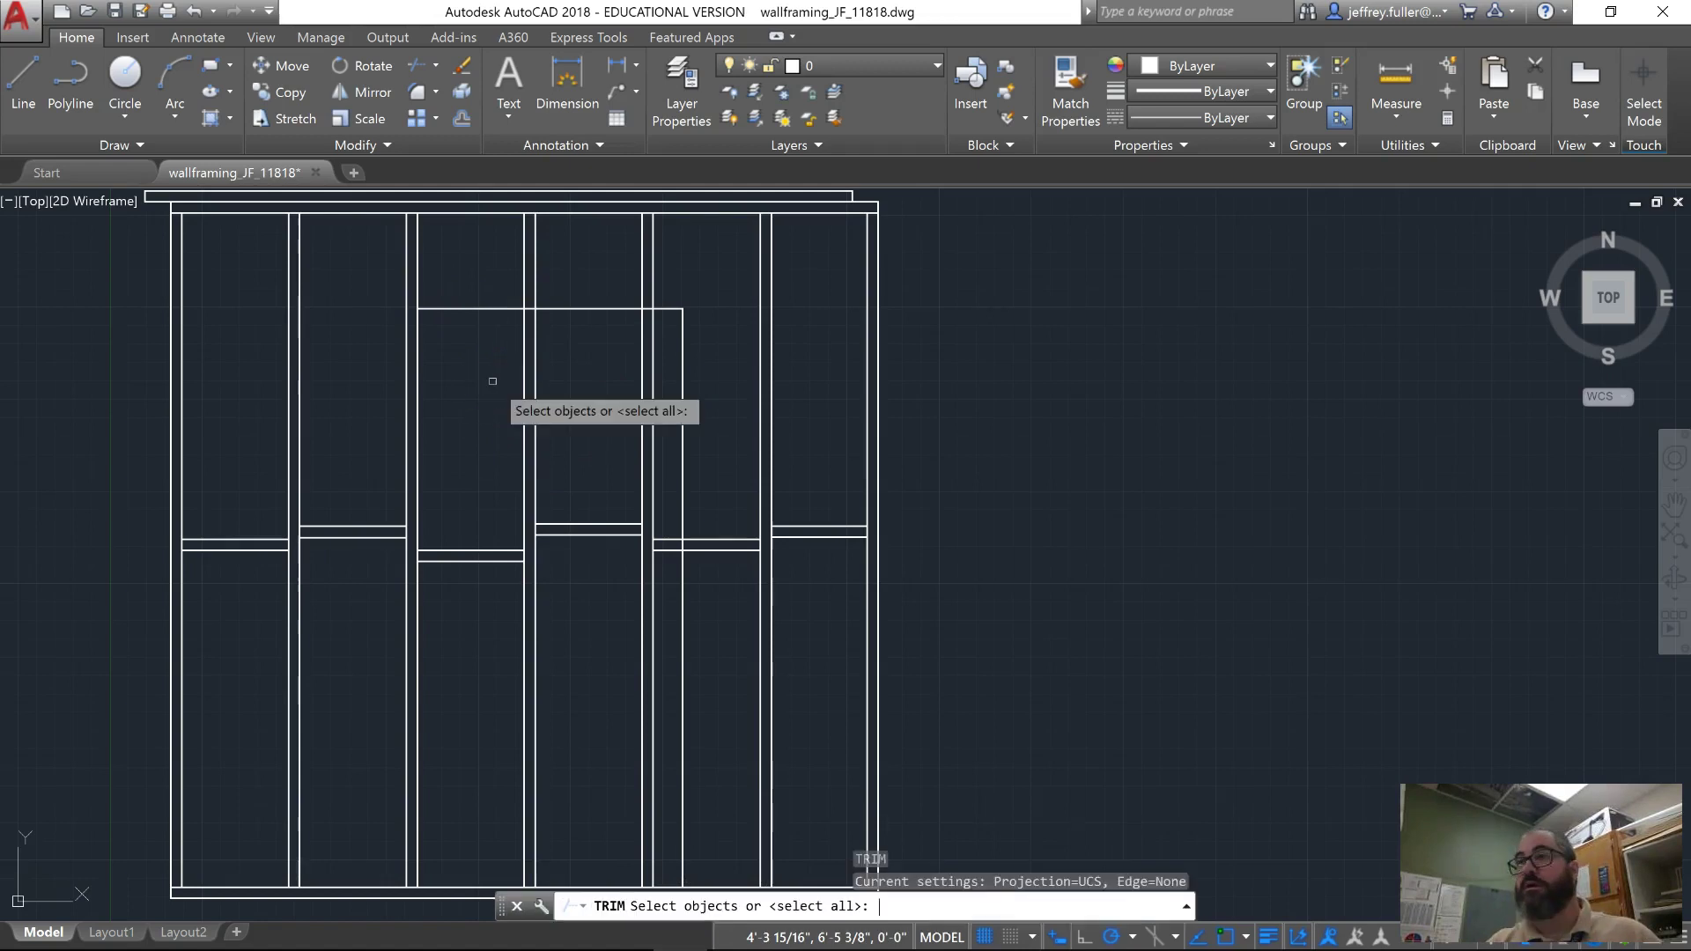
key("Return")
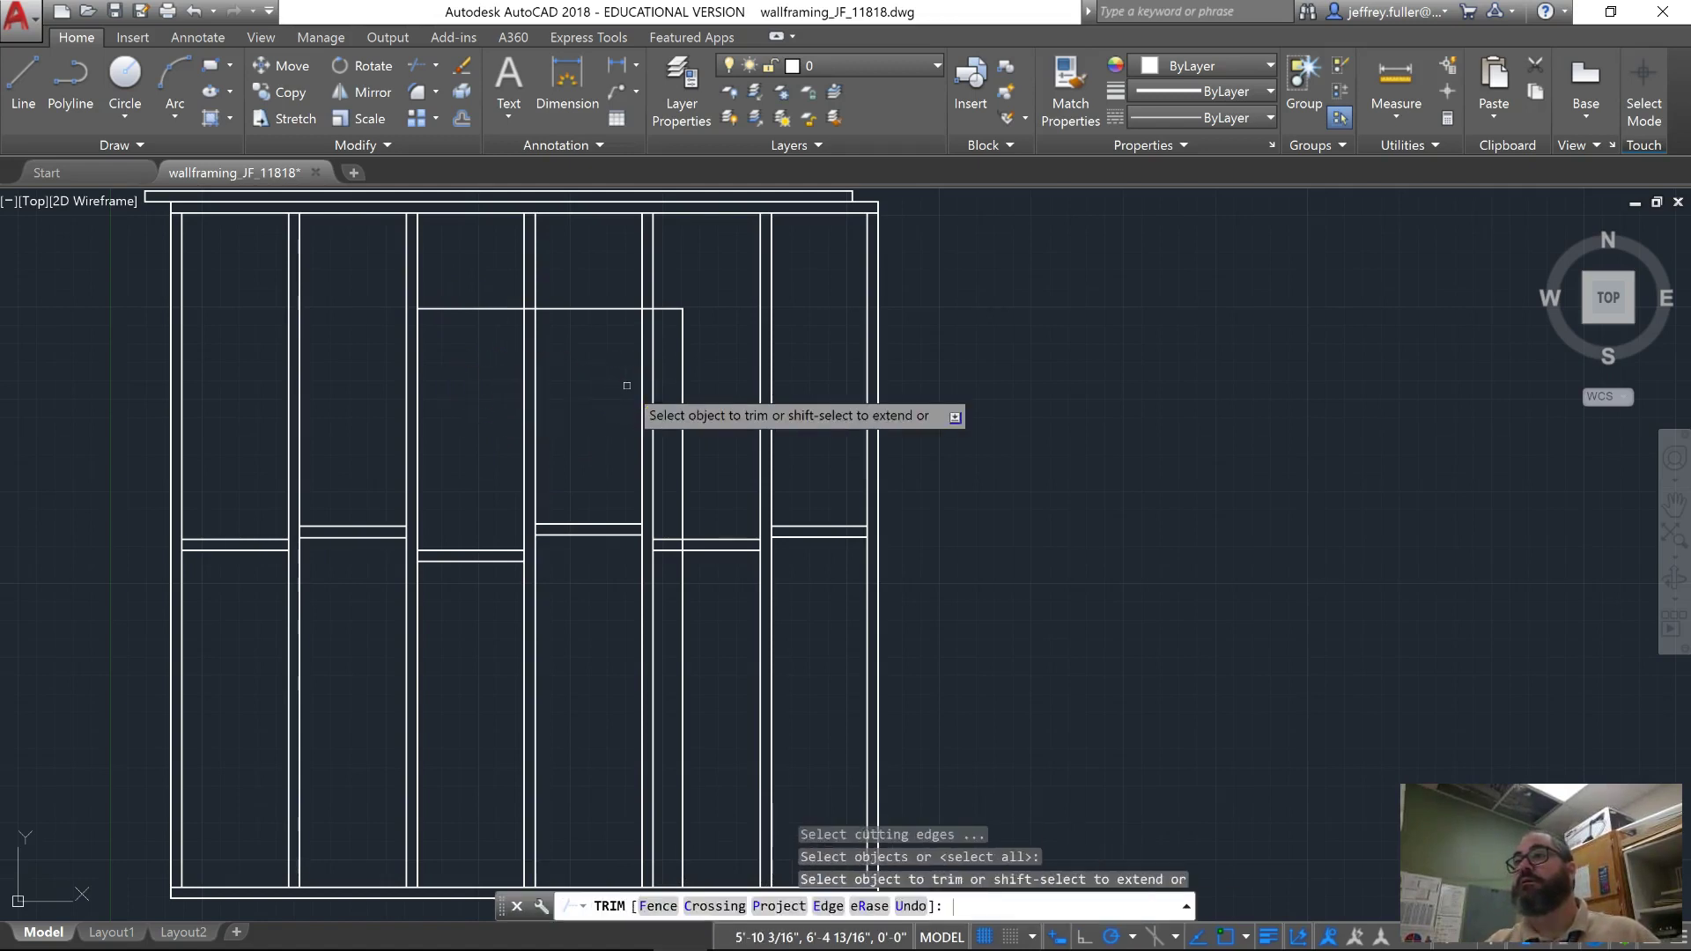
left_click(667, 385)
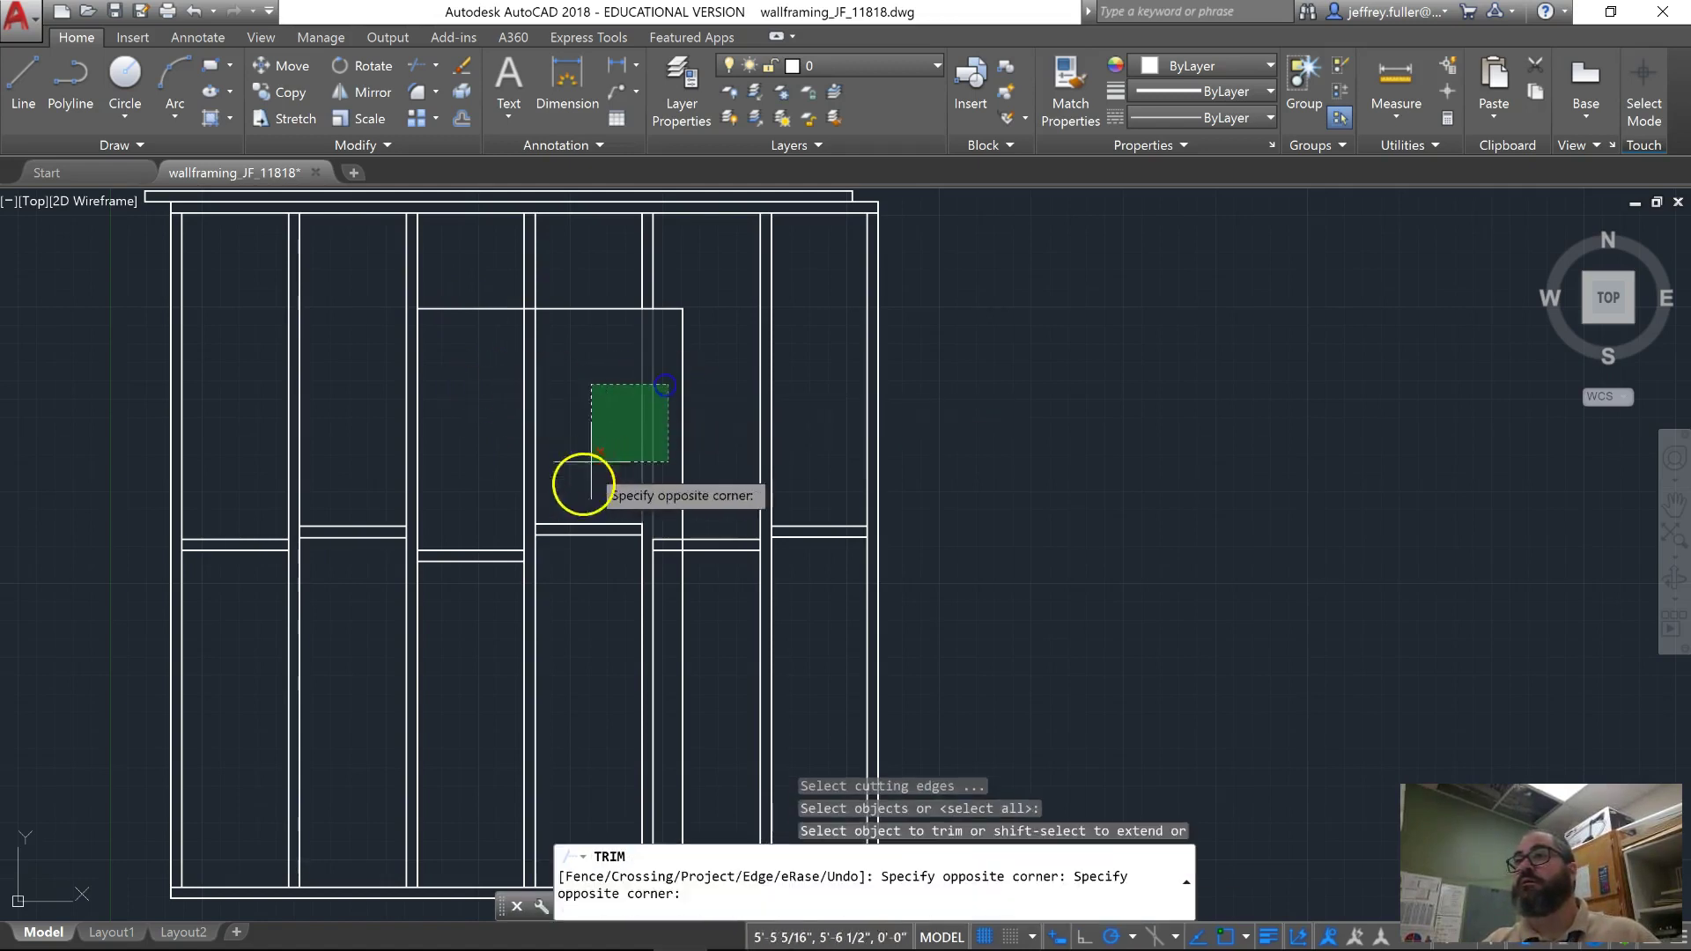
left_click(464, 770)
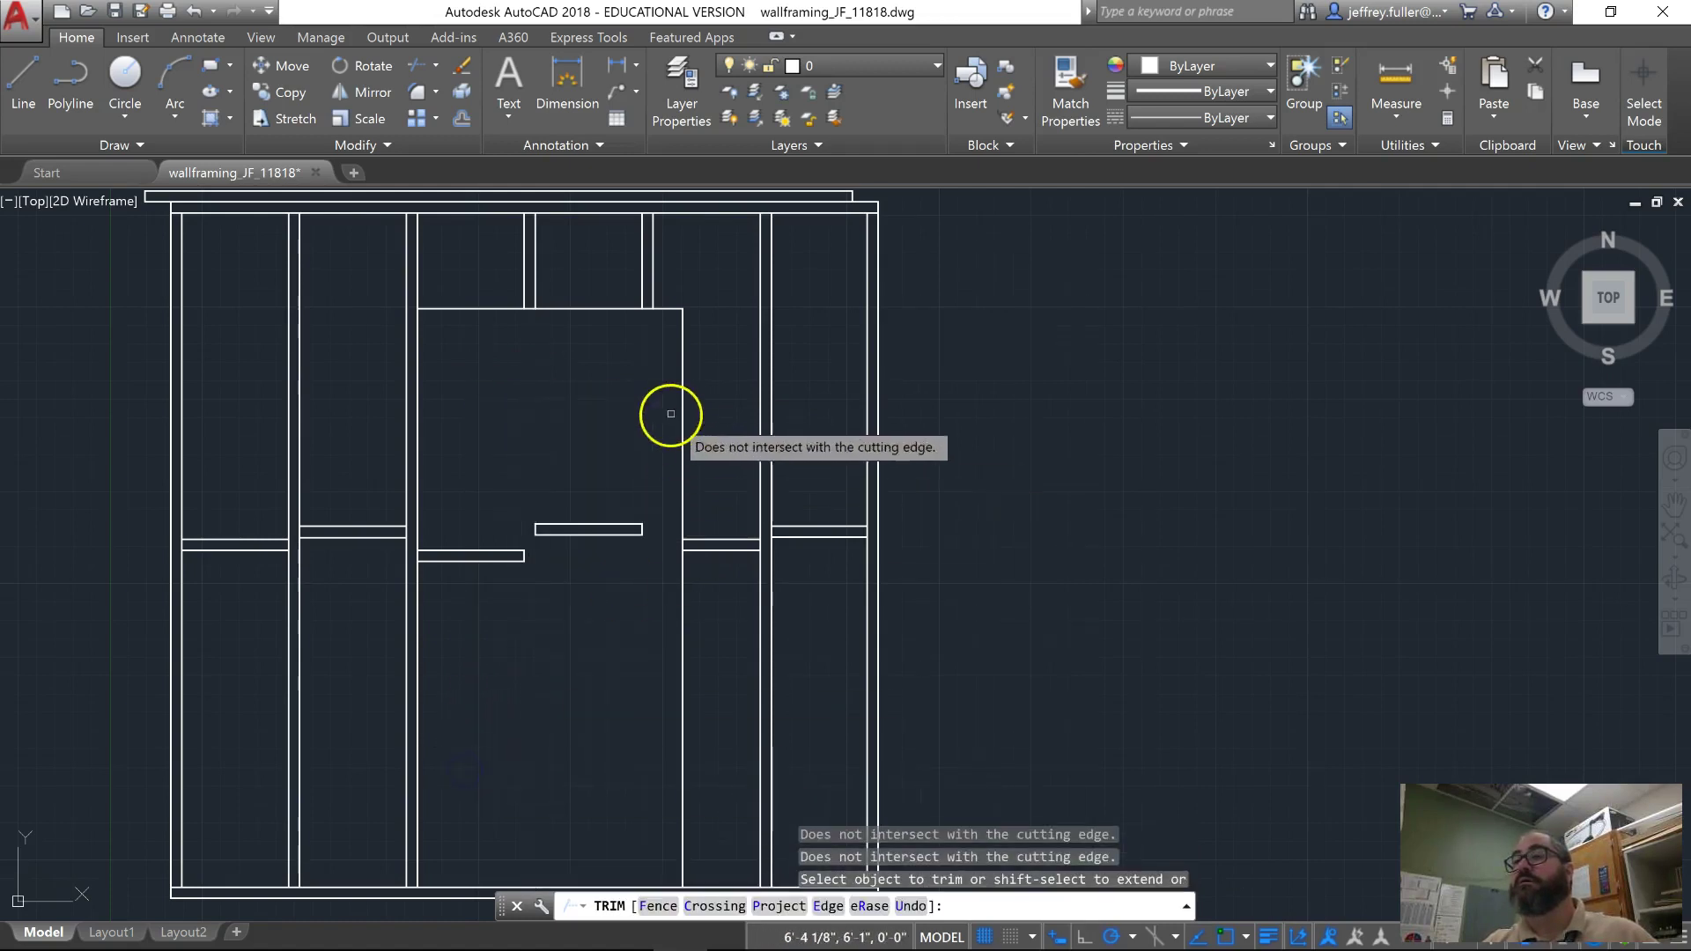
key("Escape")
Select and delete the short header line and three leftover fragments in the opening.
mouse_move(589, 482)
left_mouse_down()
mouse_move(502, 604)
mouse_move(501, 583)
left_mouse_up()
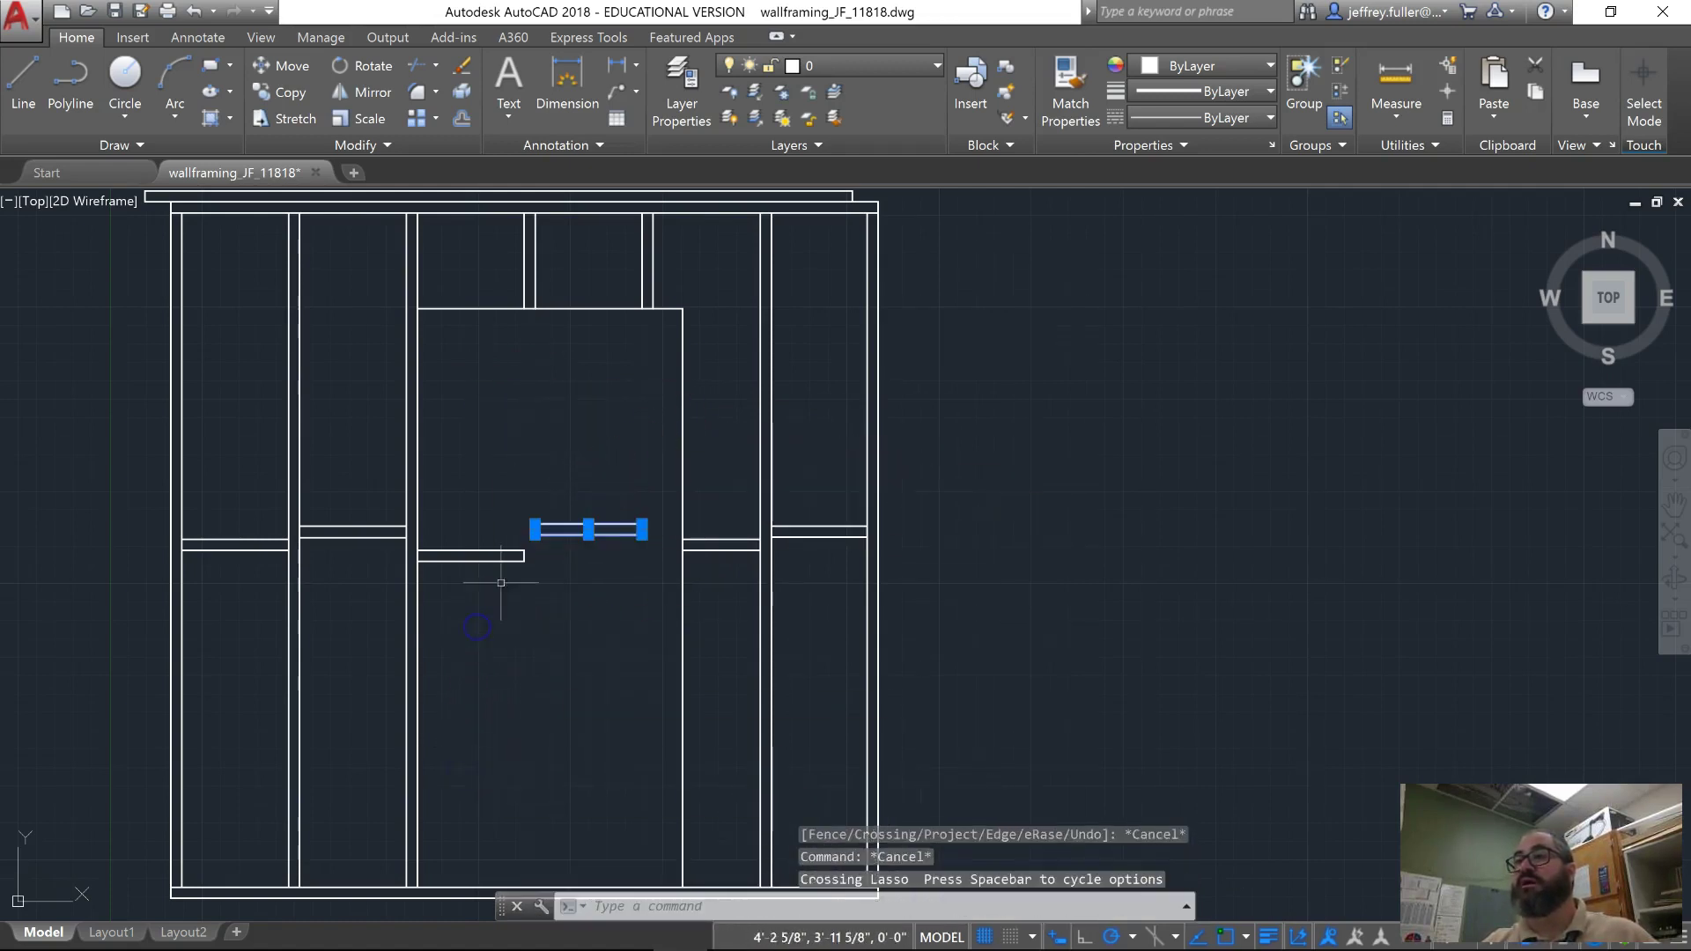
left_click(542, 511)
left_click(453, 662)
key("Delete")
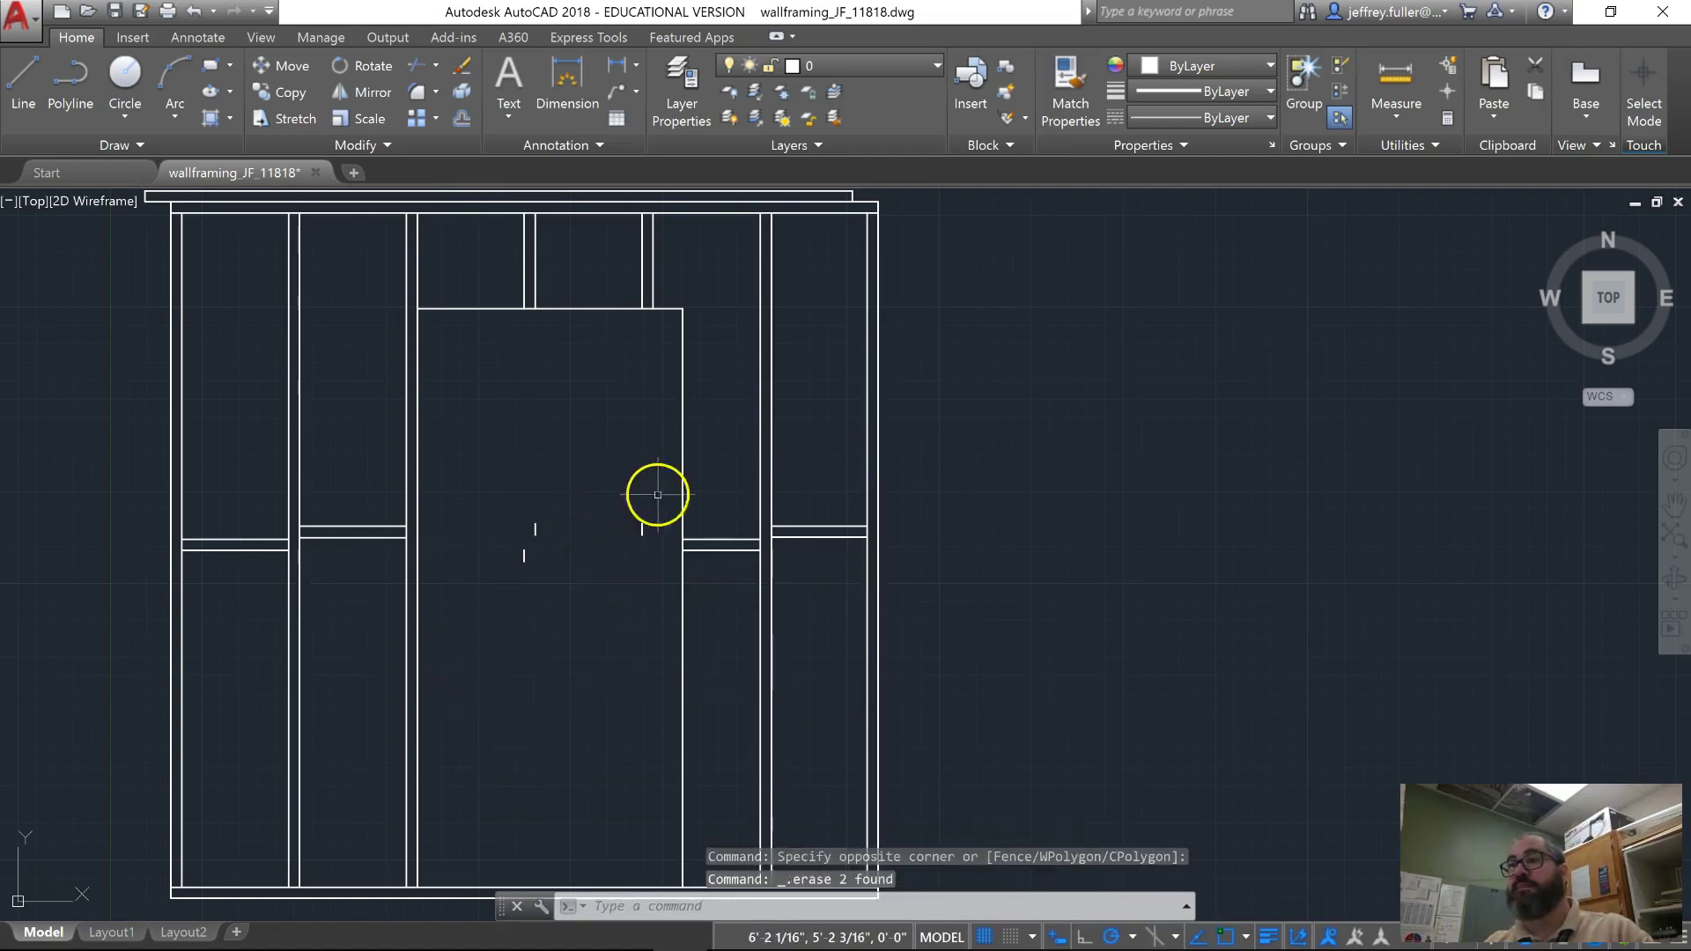
left_click(664, 500)
left_click(467, 647)
key("Delete")
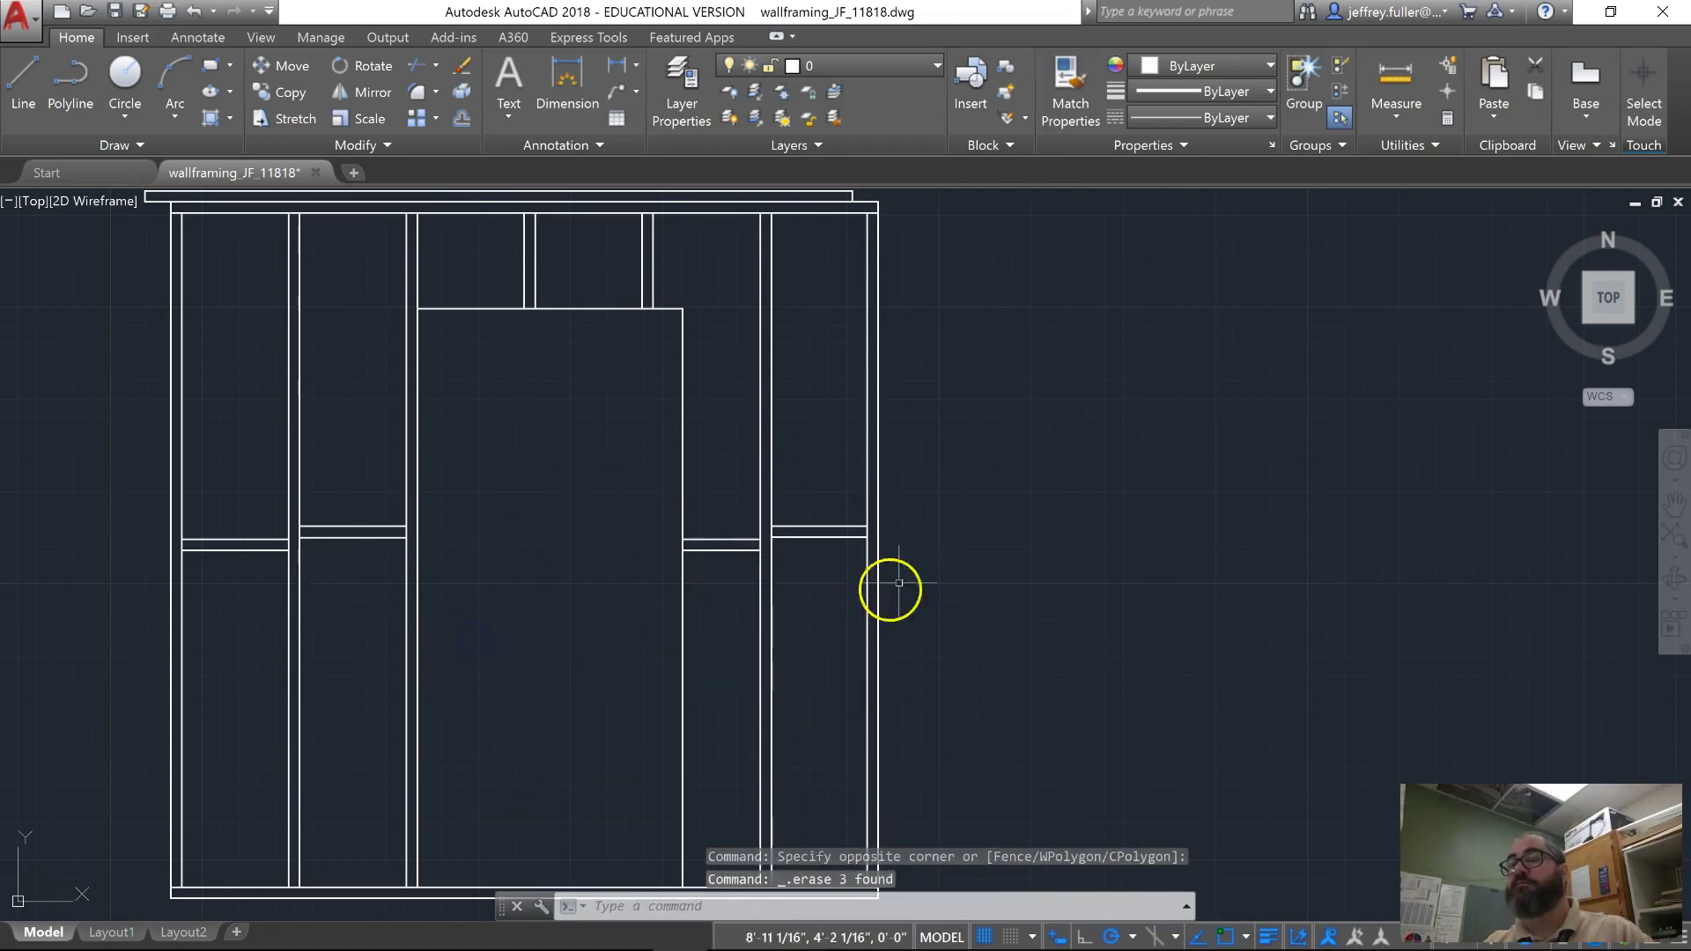
scroll(1035, 526, "down", 2)
mouse_move(1031, 547)
middle_mouse_down()
mouse_move(941, 442)
mouse_move(911, 522)
middle_mouse_up()
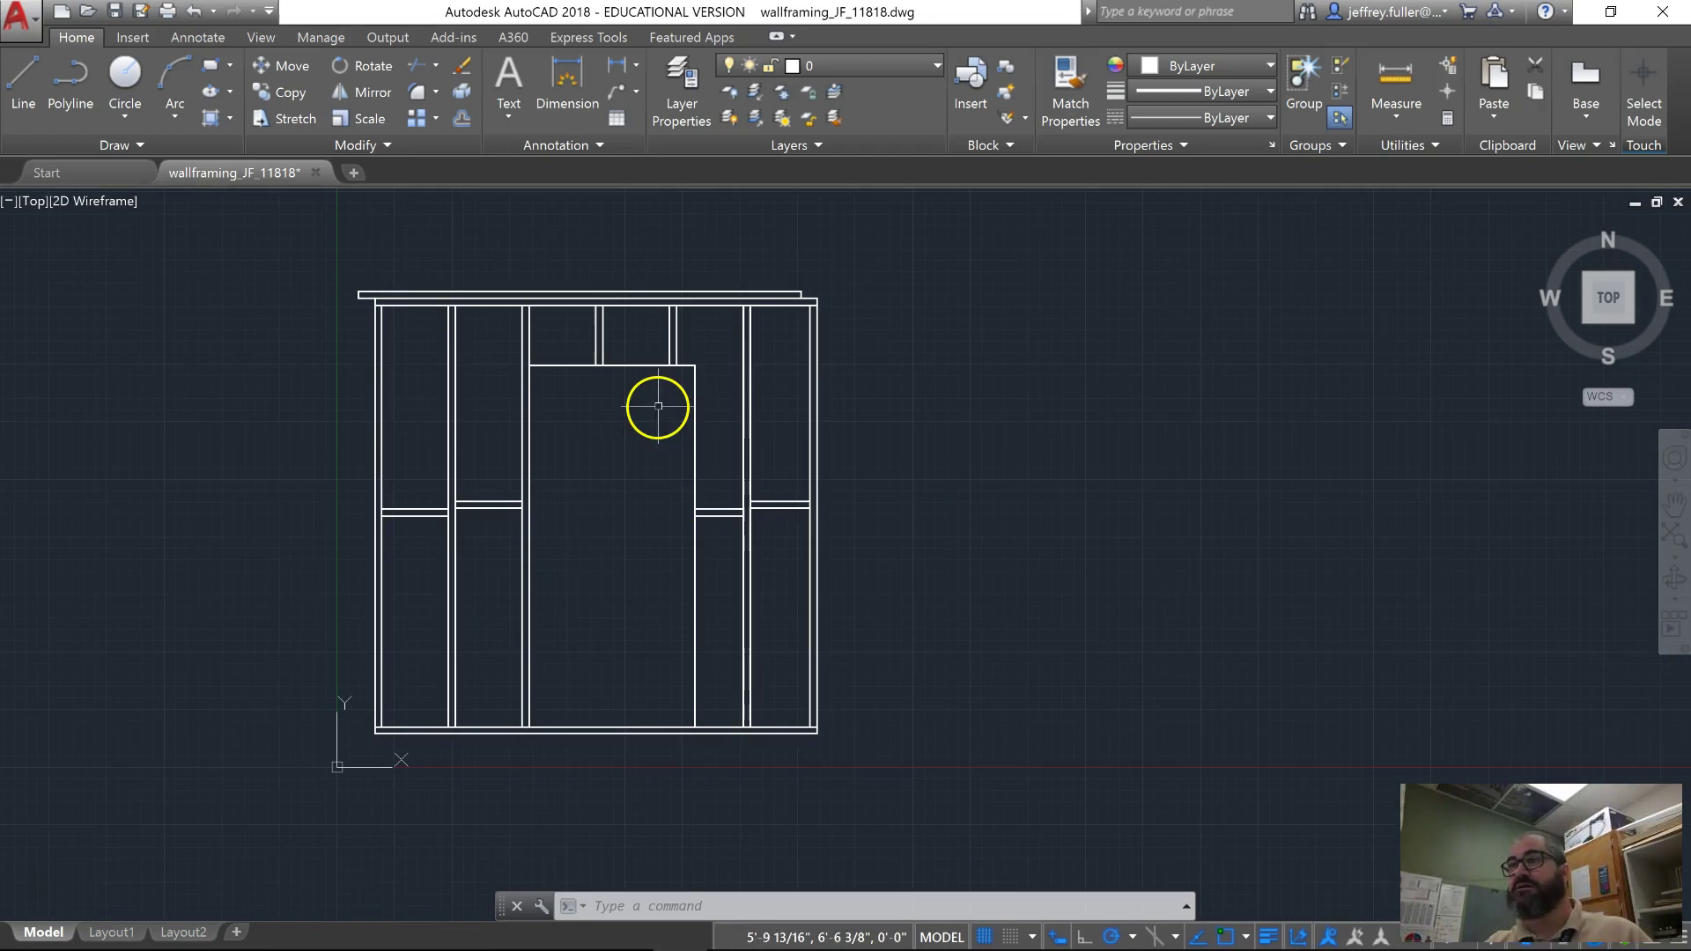
middle_click_drag(642, 471, 631, 661)
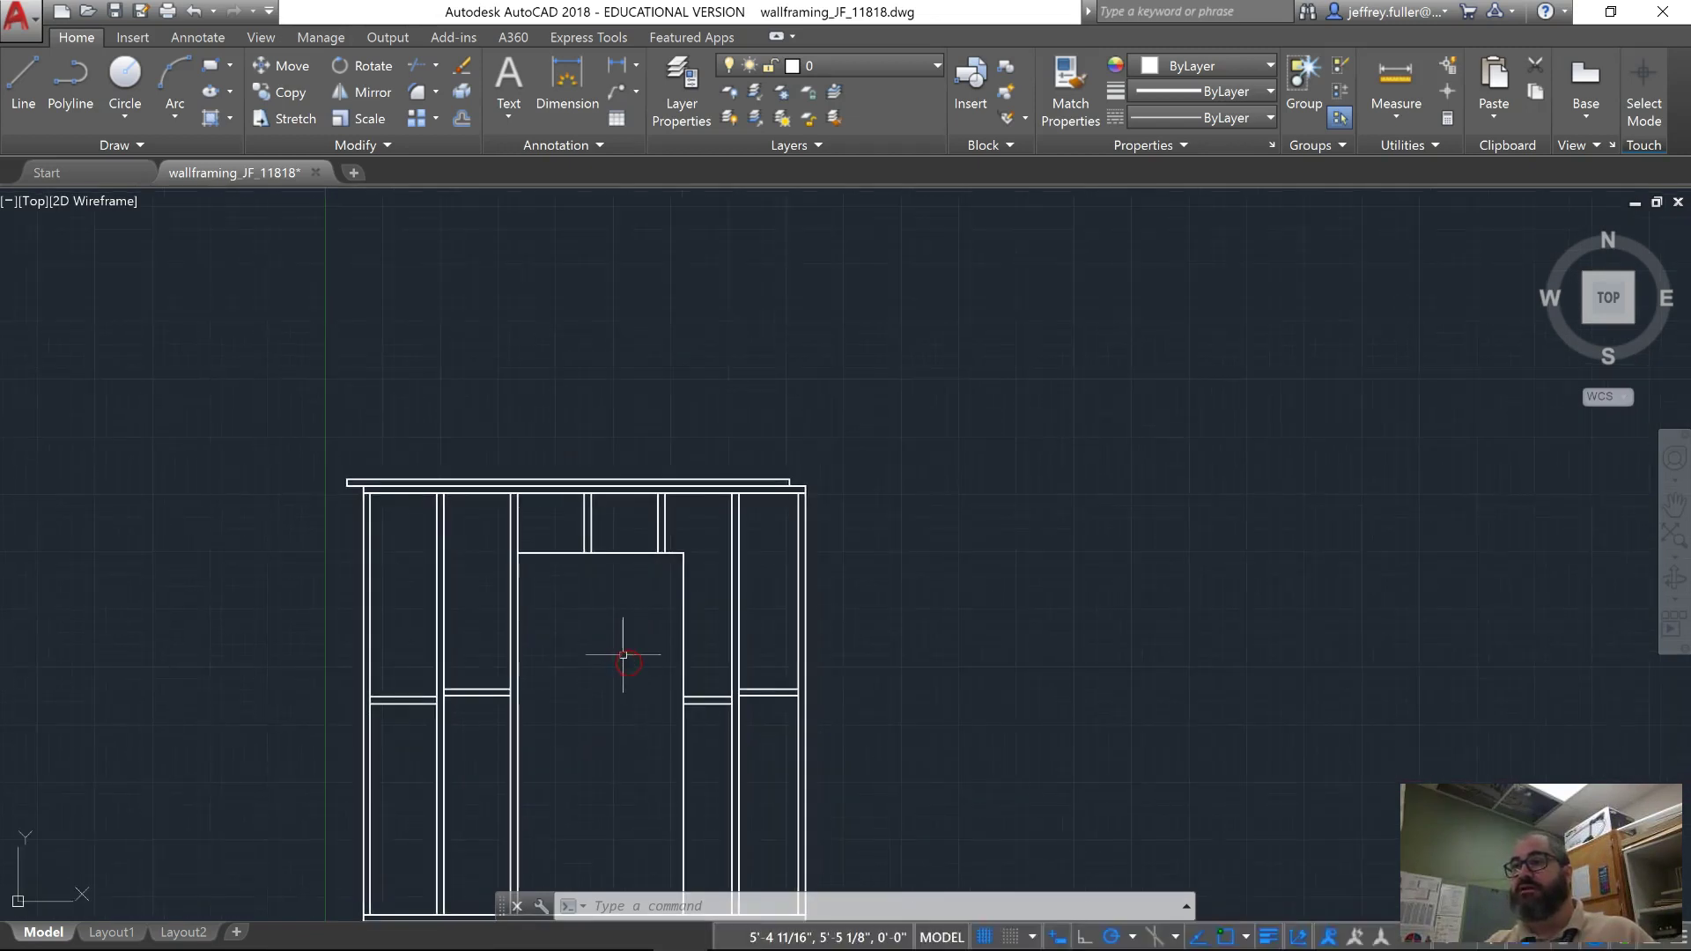
scroll(623, 652, "up", 3)
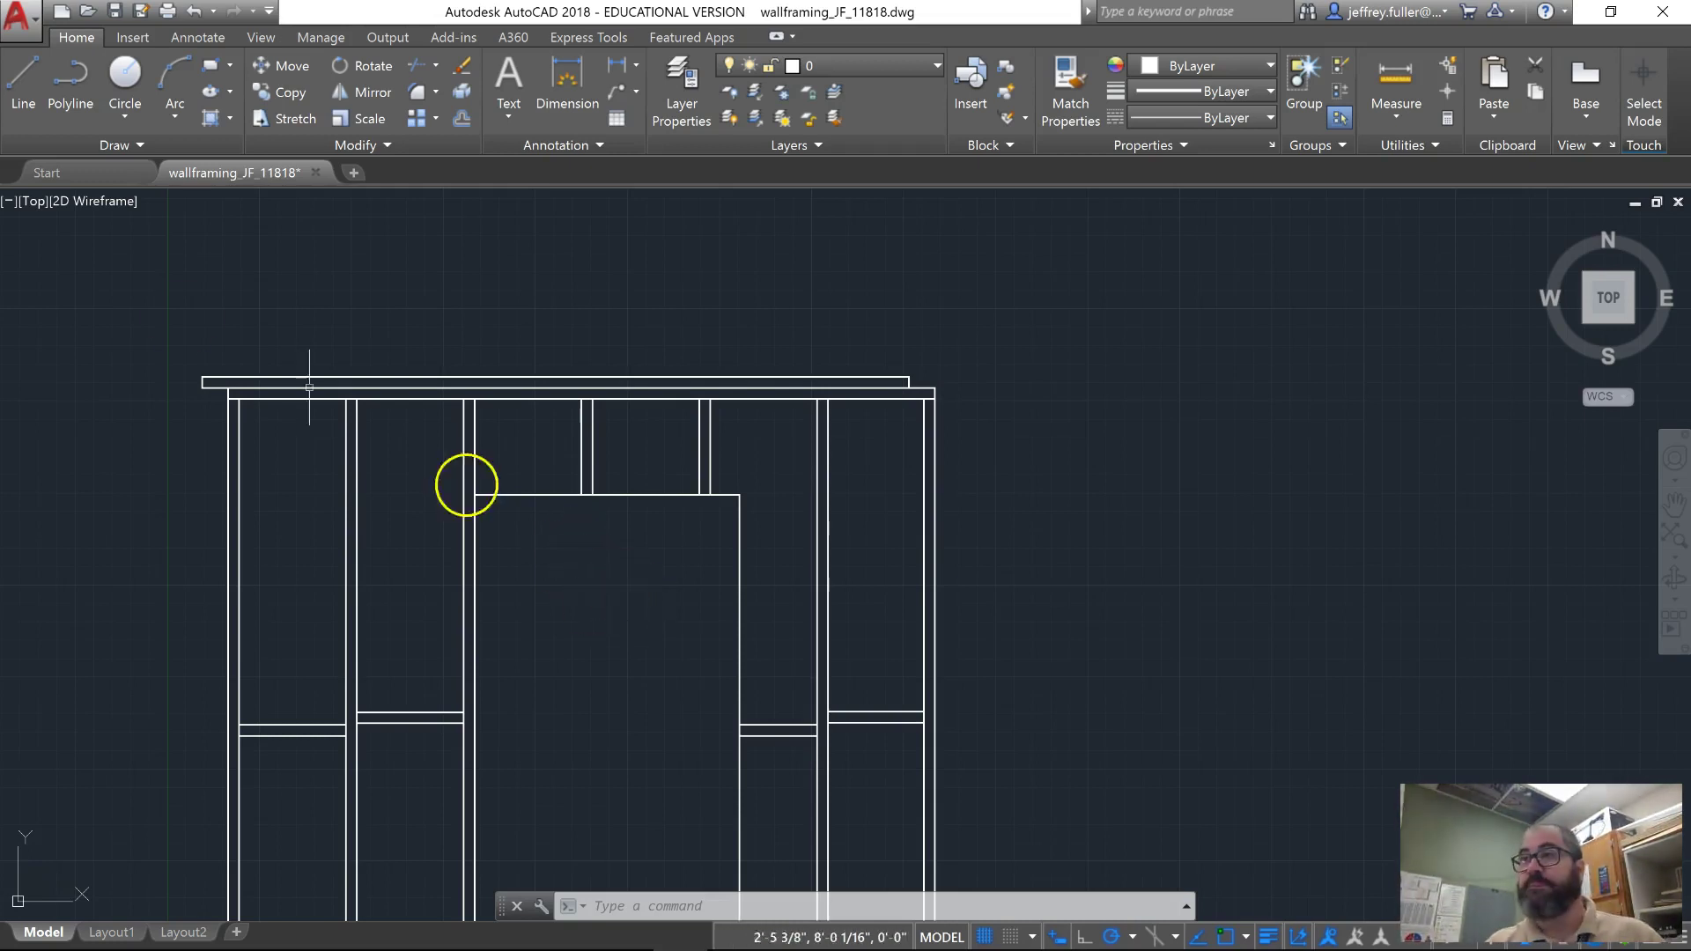
Offset the header's bottom line 7.25" upward for the 2x8 header.
type("Of")
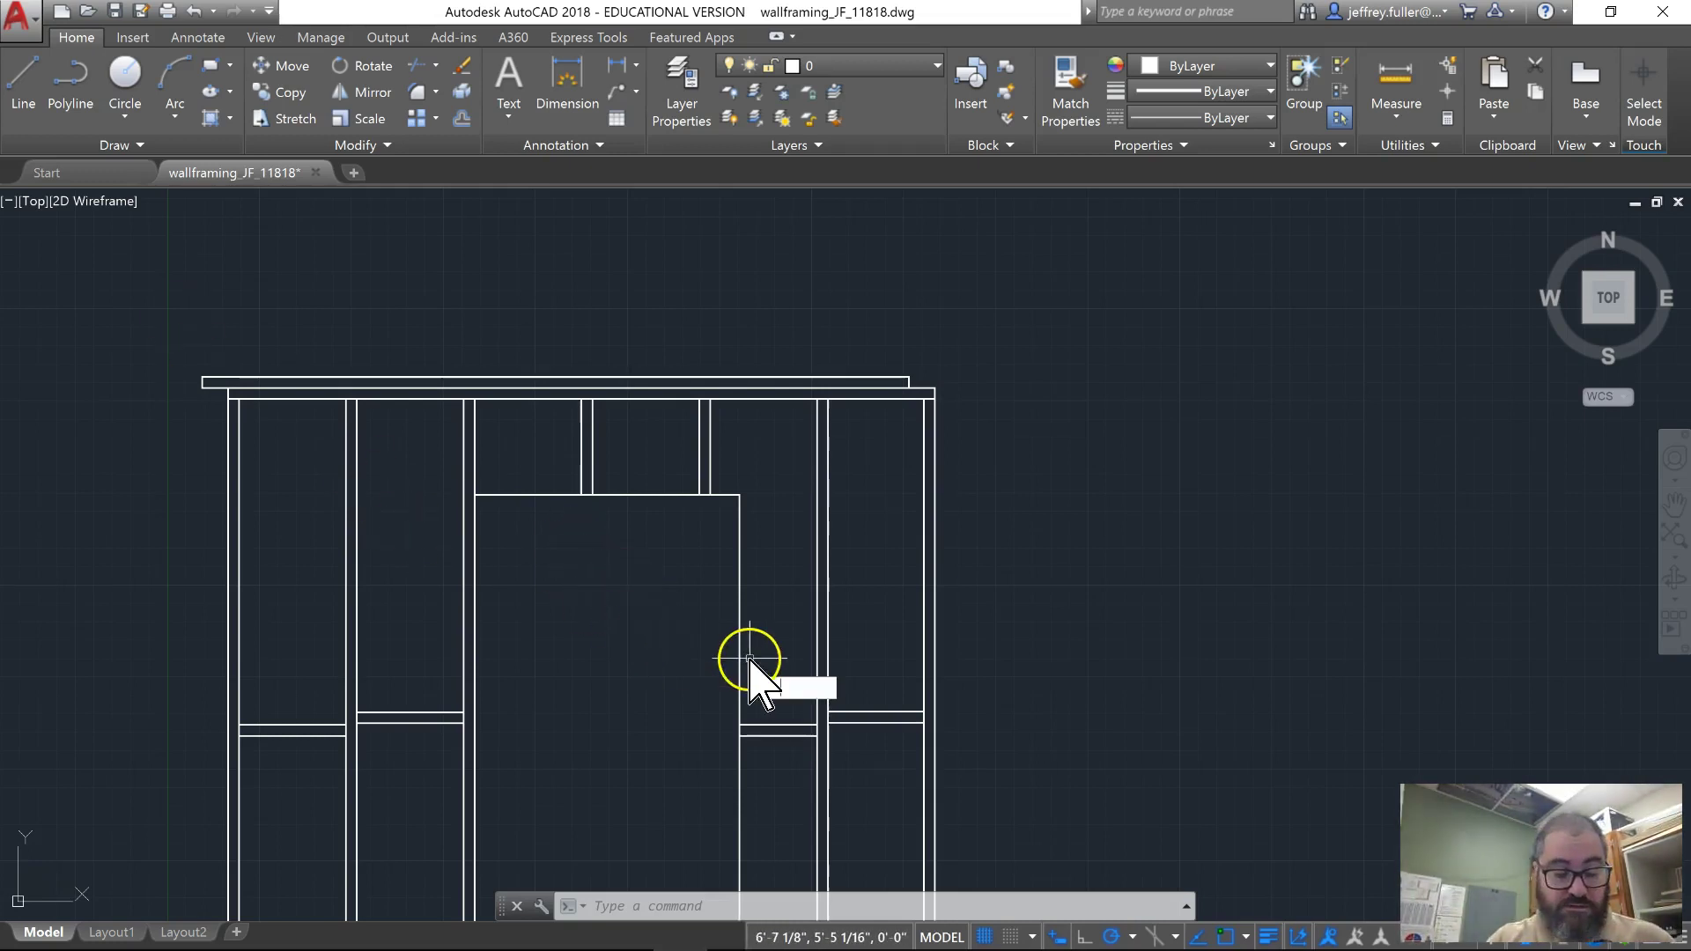
type("fset")
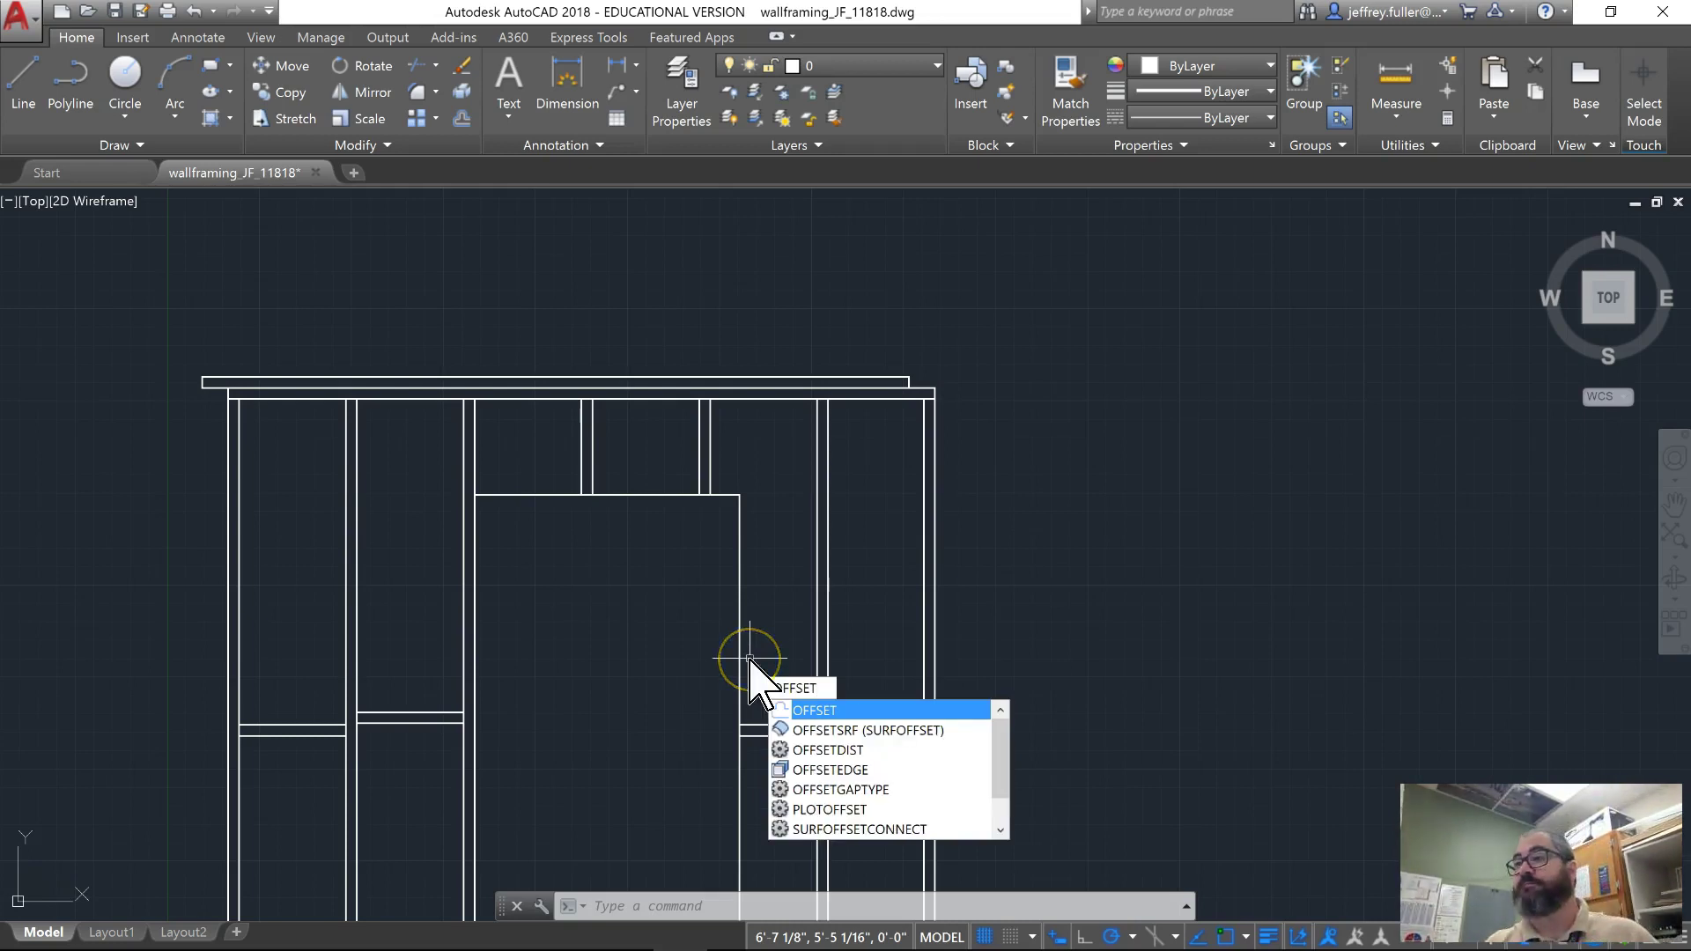
key("Return")
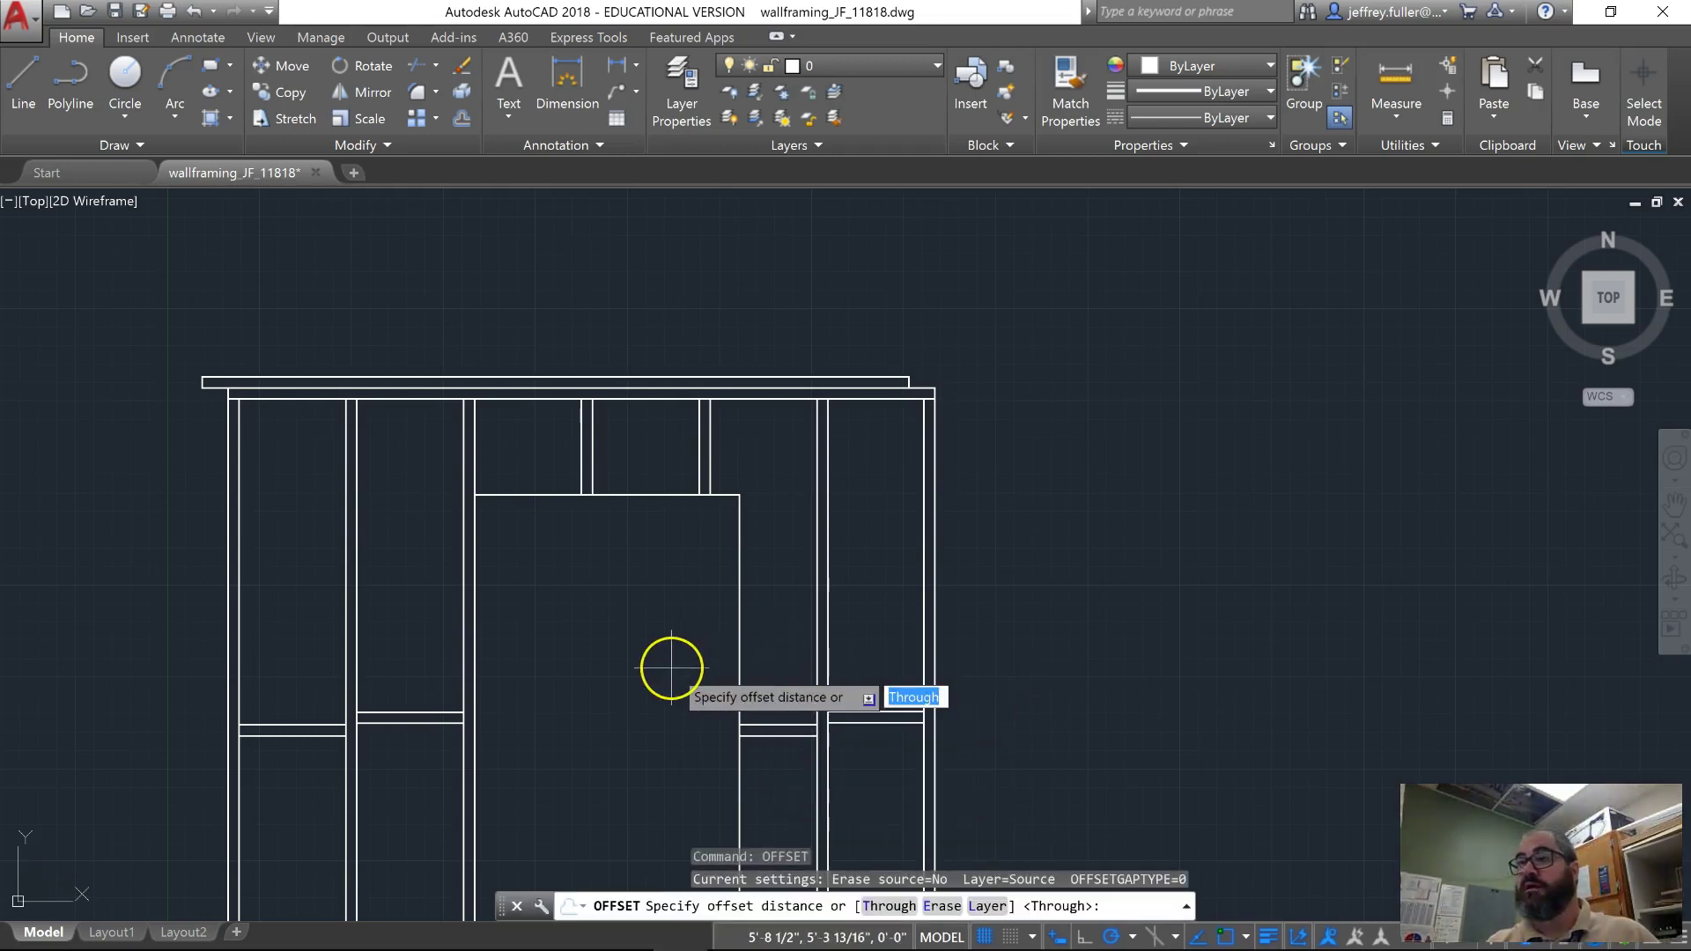
type("7")
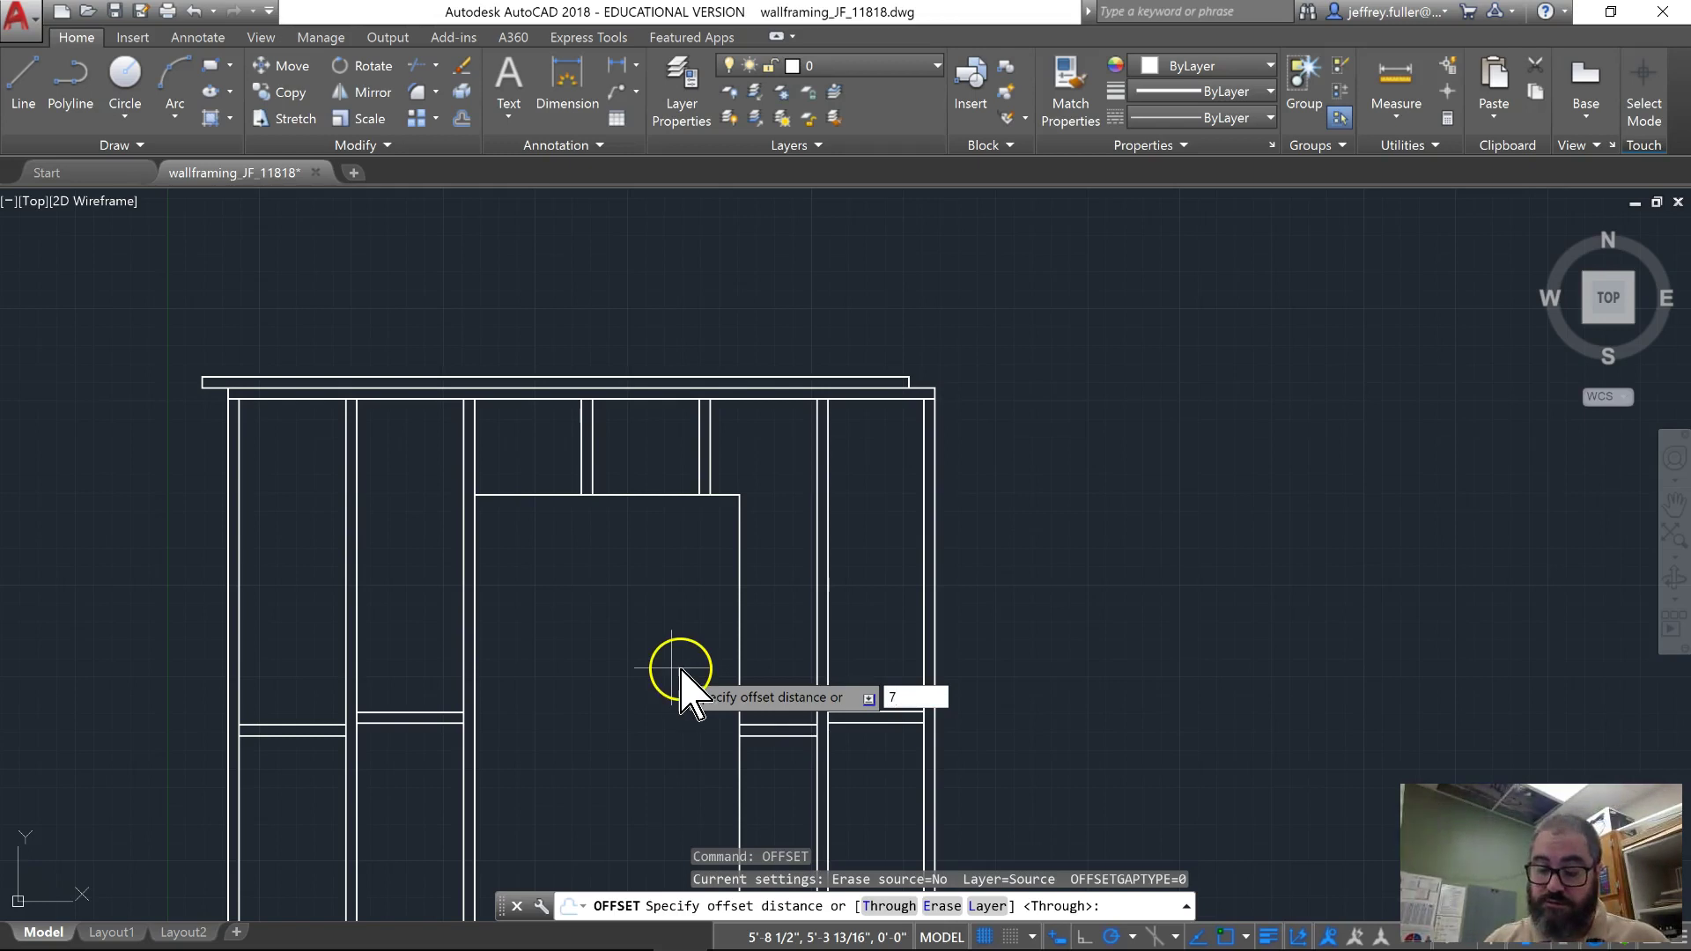
type(".25")
key("Return")
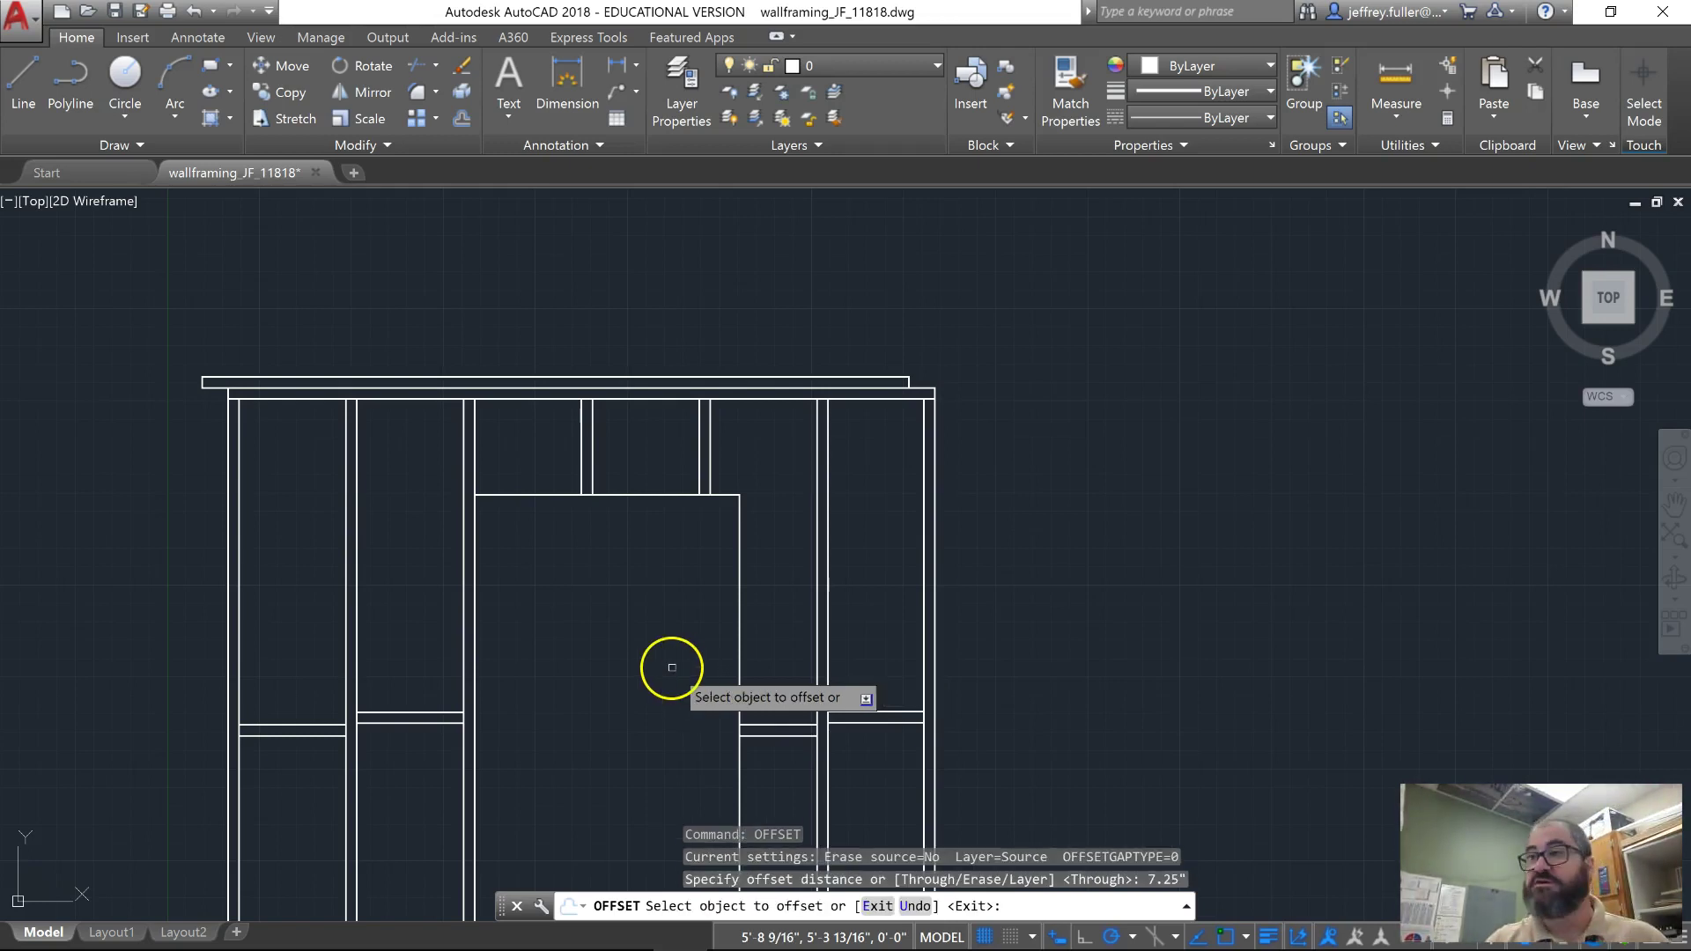
left_click(632, 495)
left_click(641, 453)
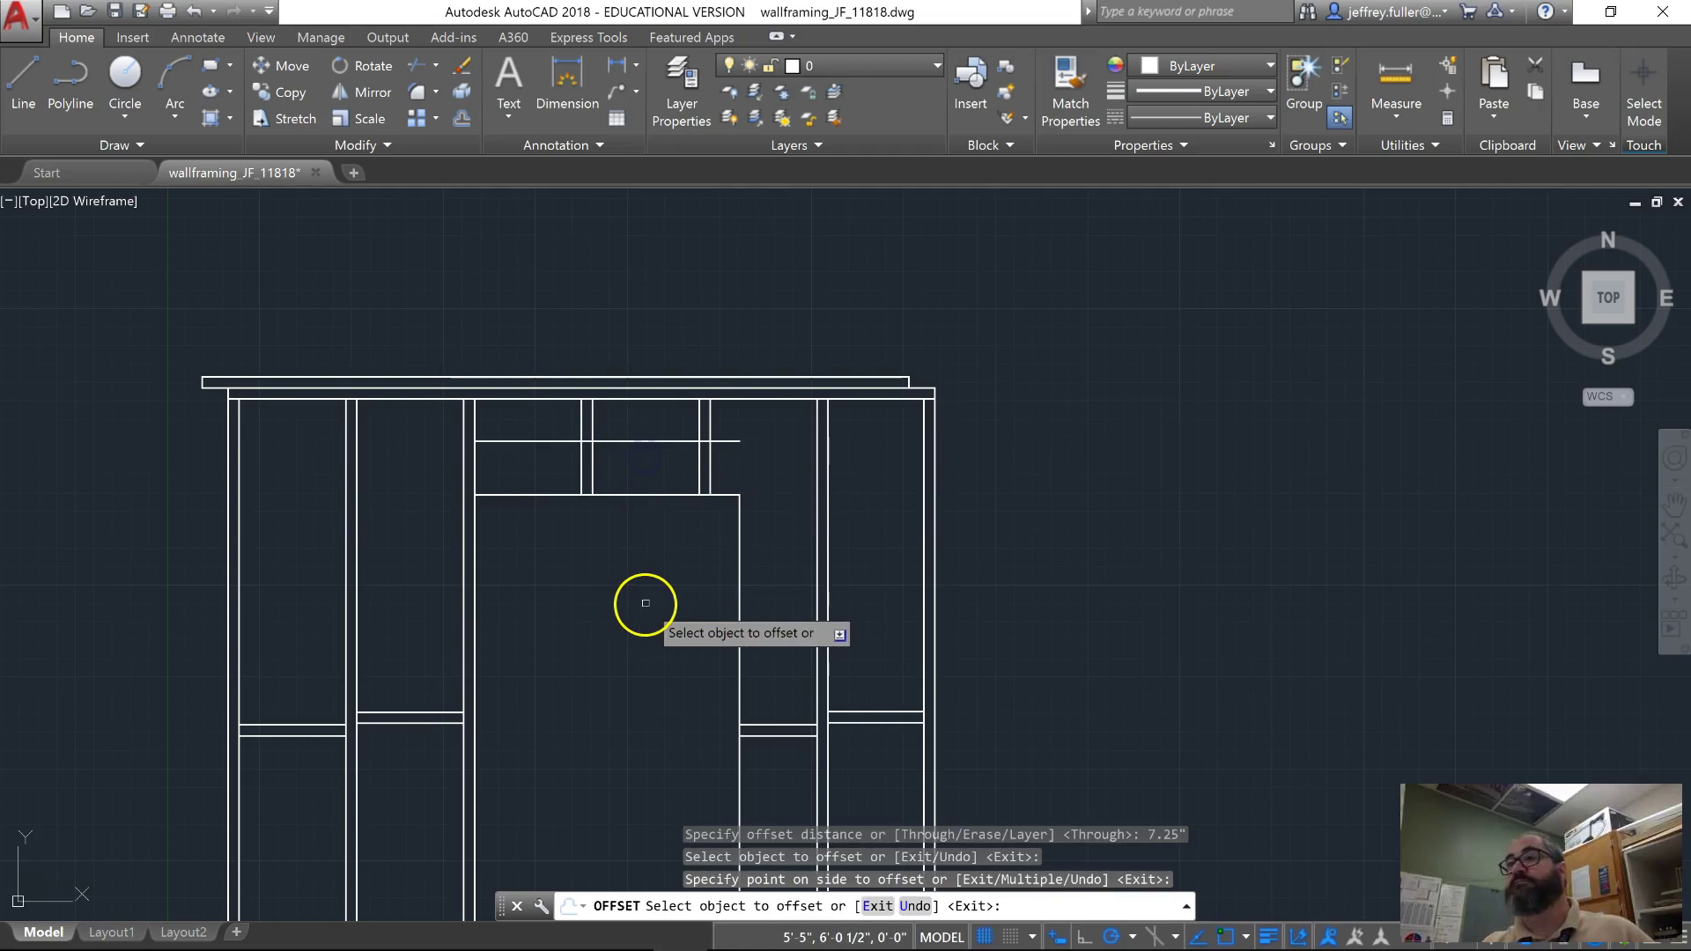
key("Escape")
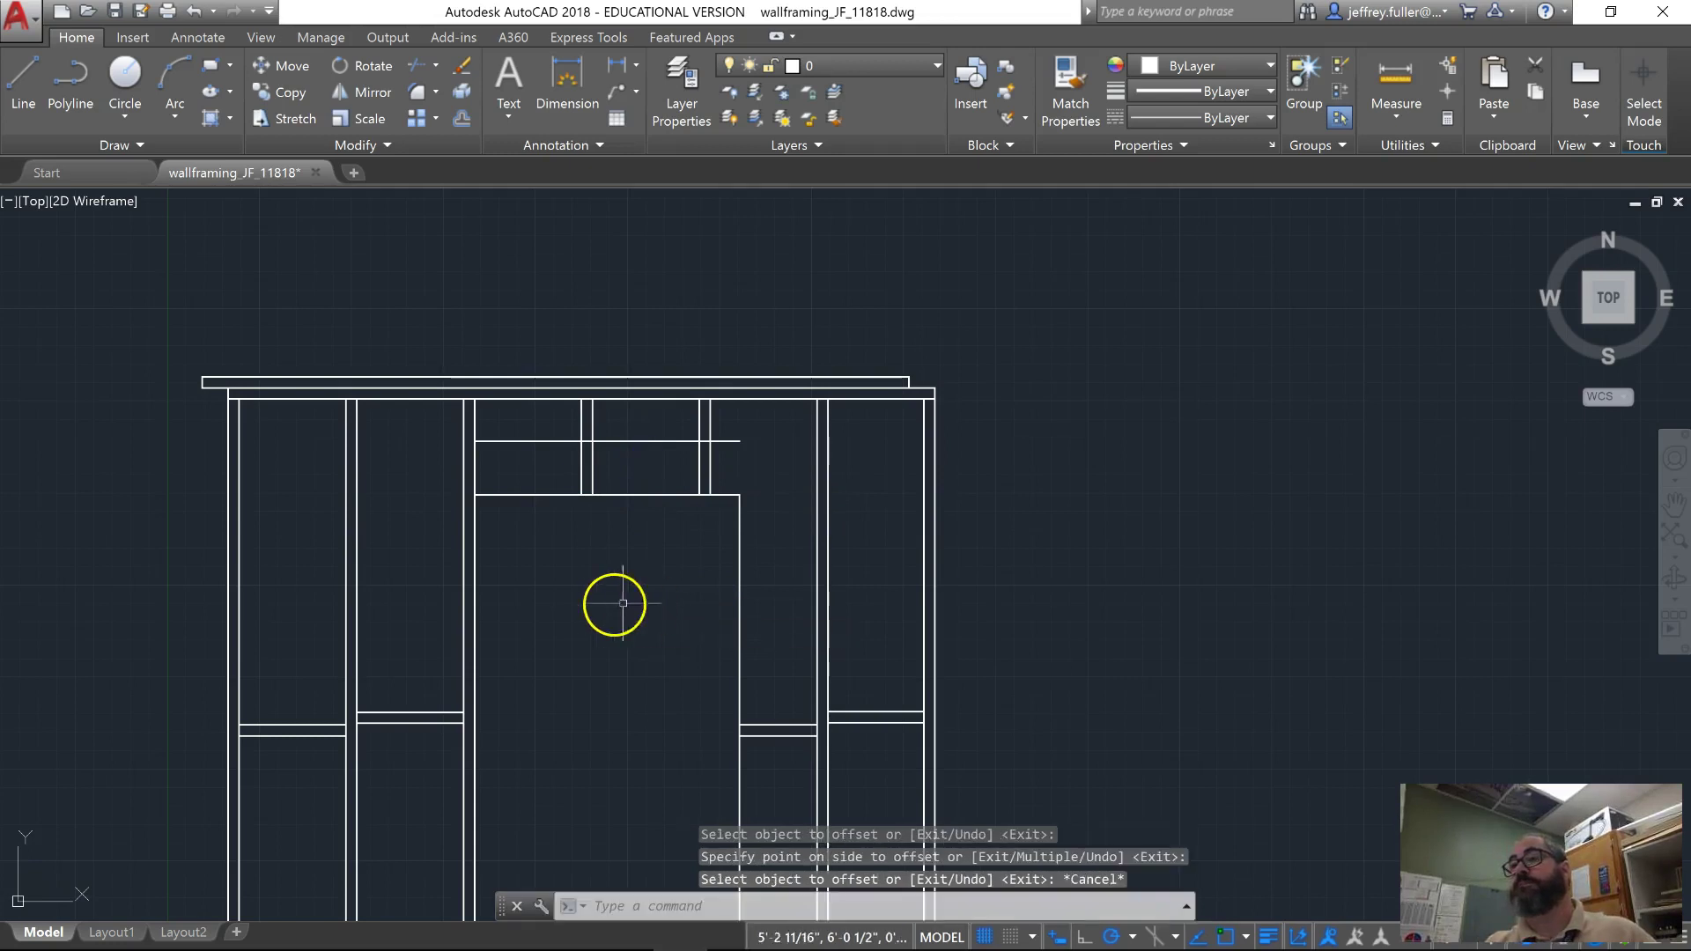
Lengthen the new header line 1.5" on the right and stretch its left end to the stud edge.
left_click(497, 441)
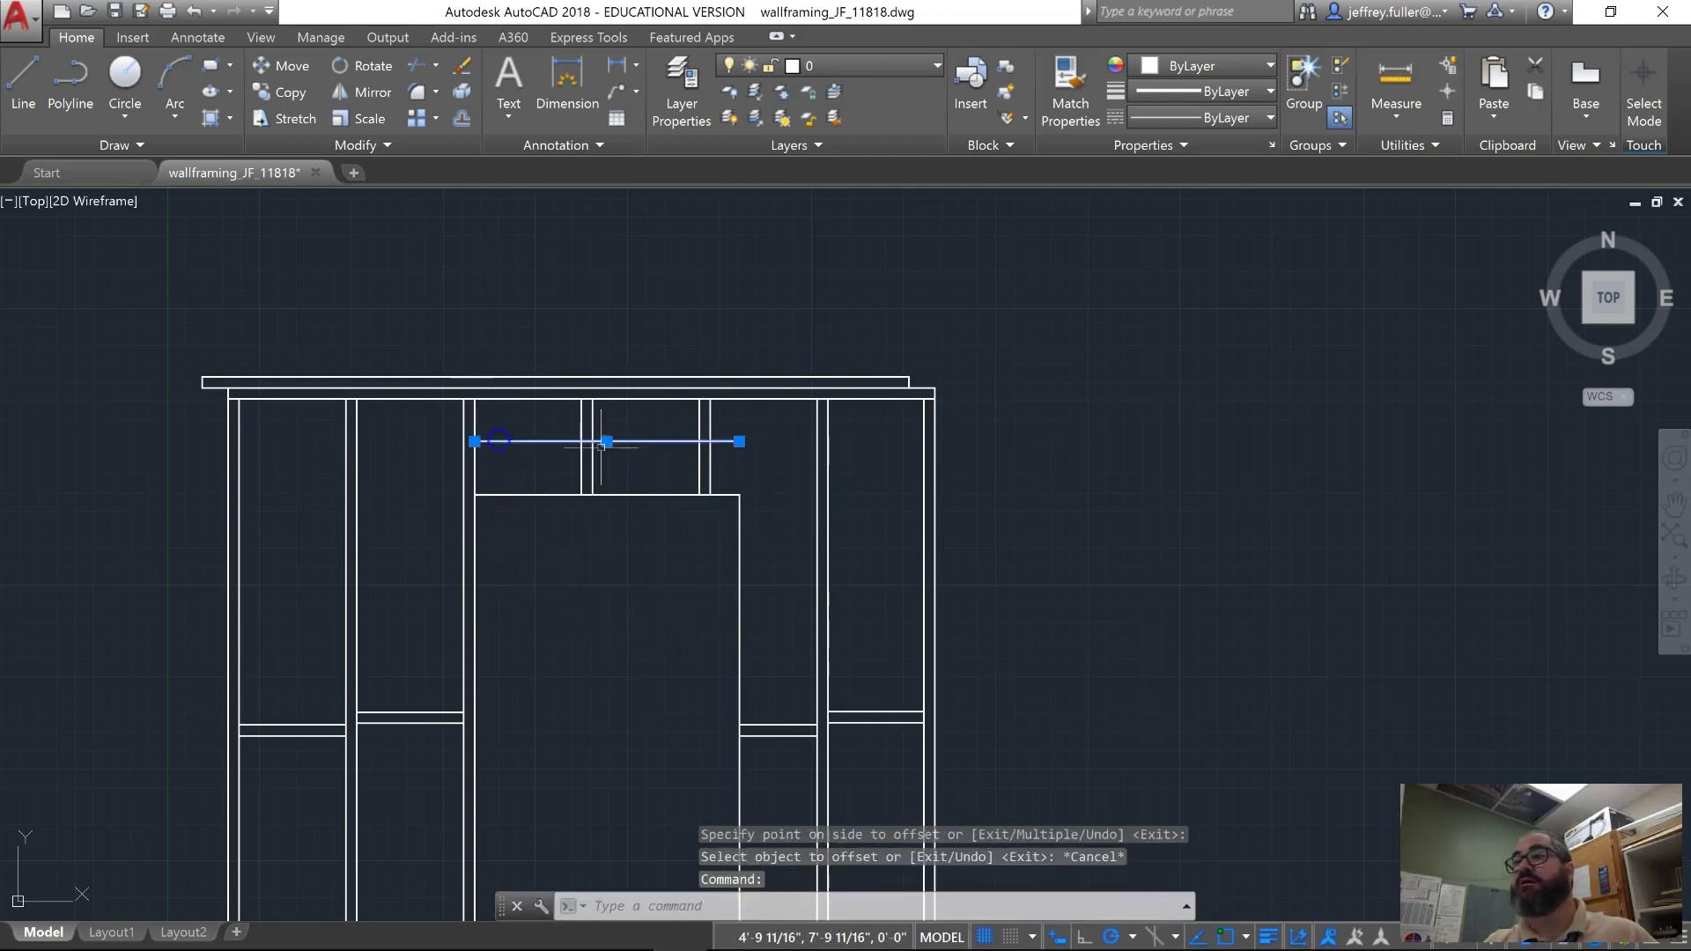
left_click(740, 440)
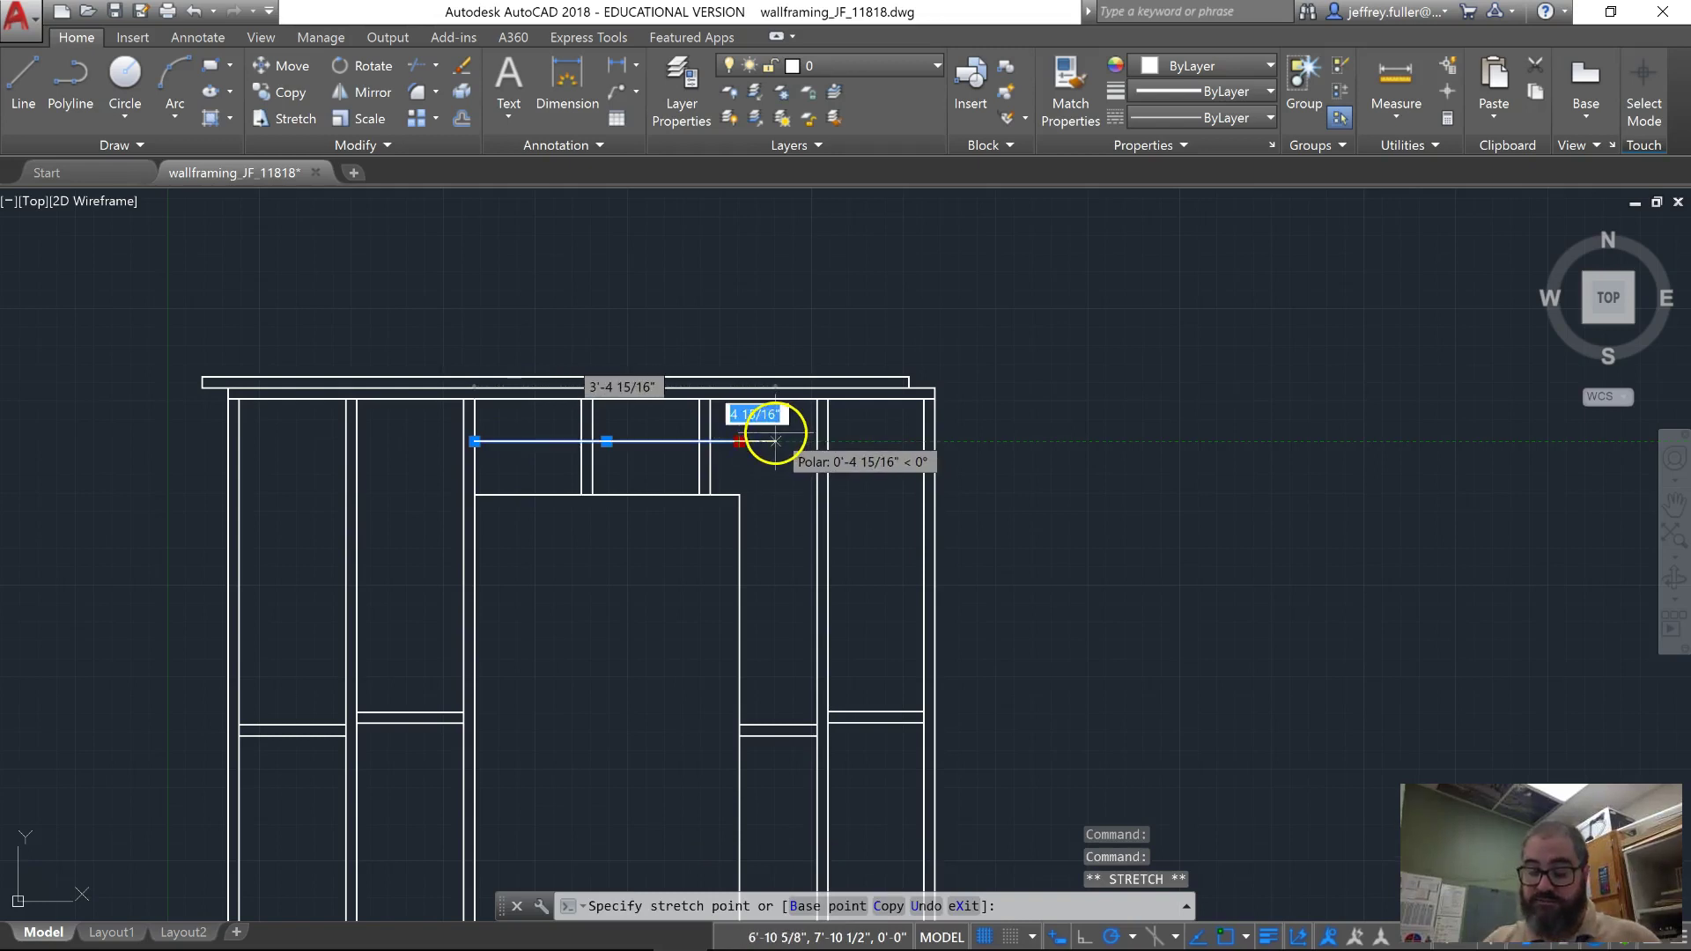
type("1.5")
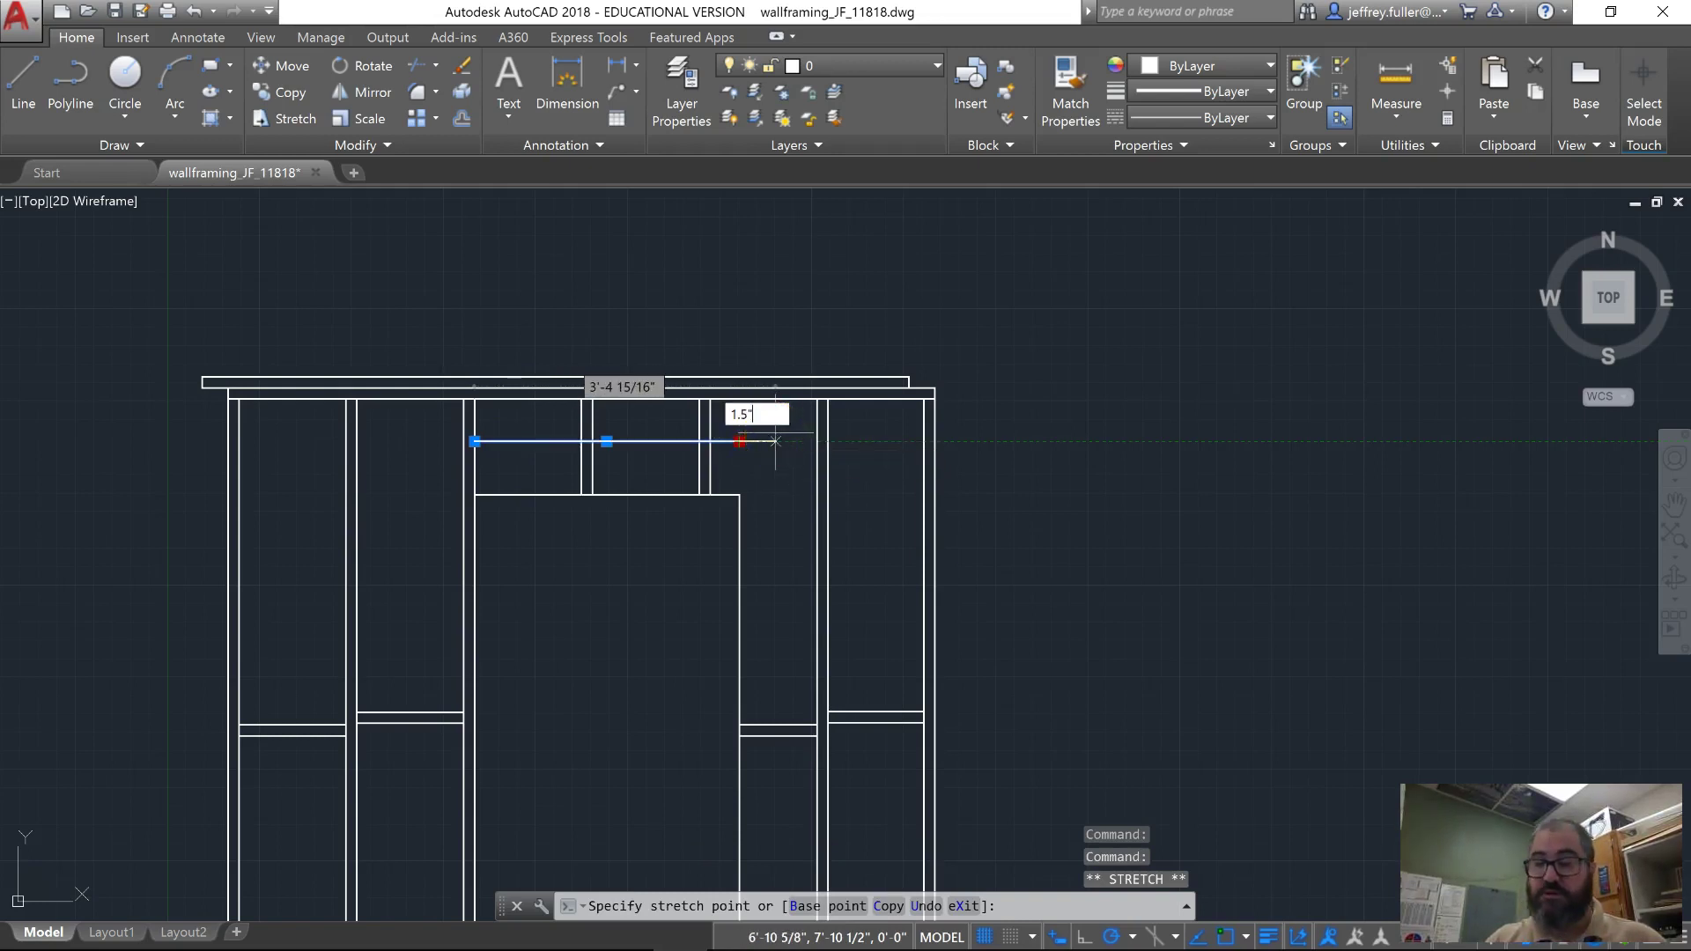
type("\"")
key("Return")
left_click(642, 392)
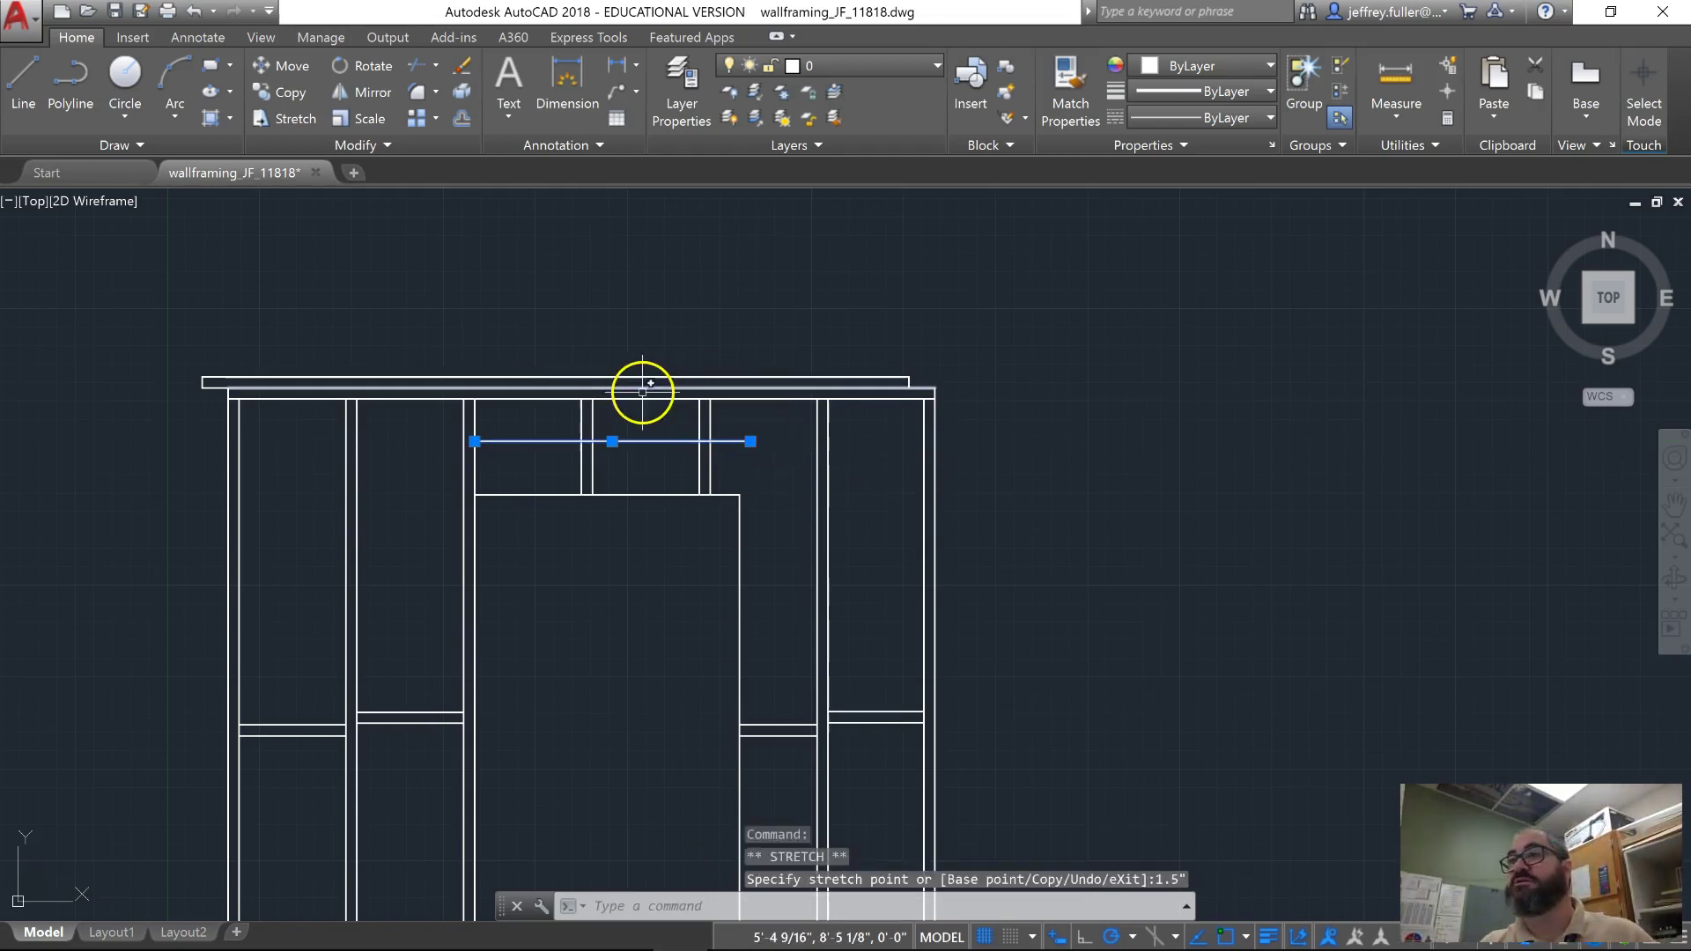
left_click(474, 441)
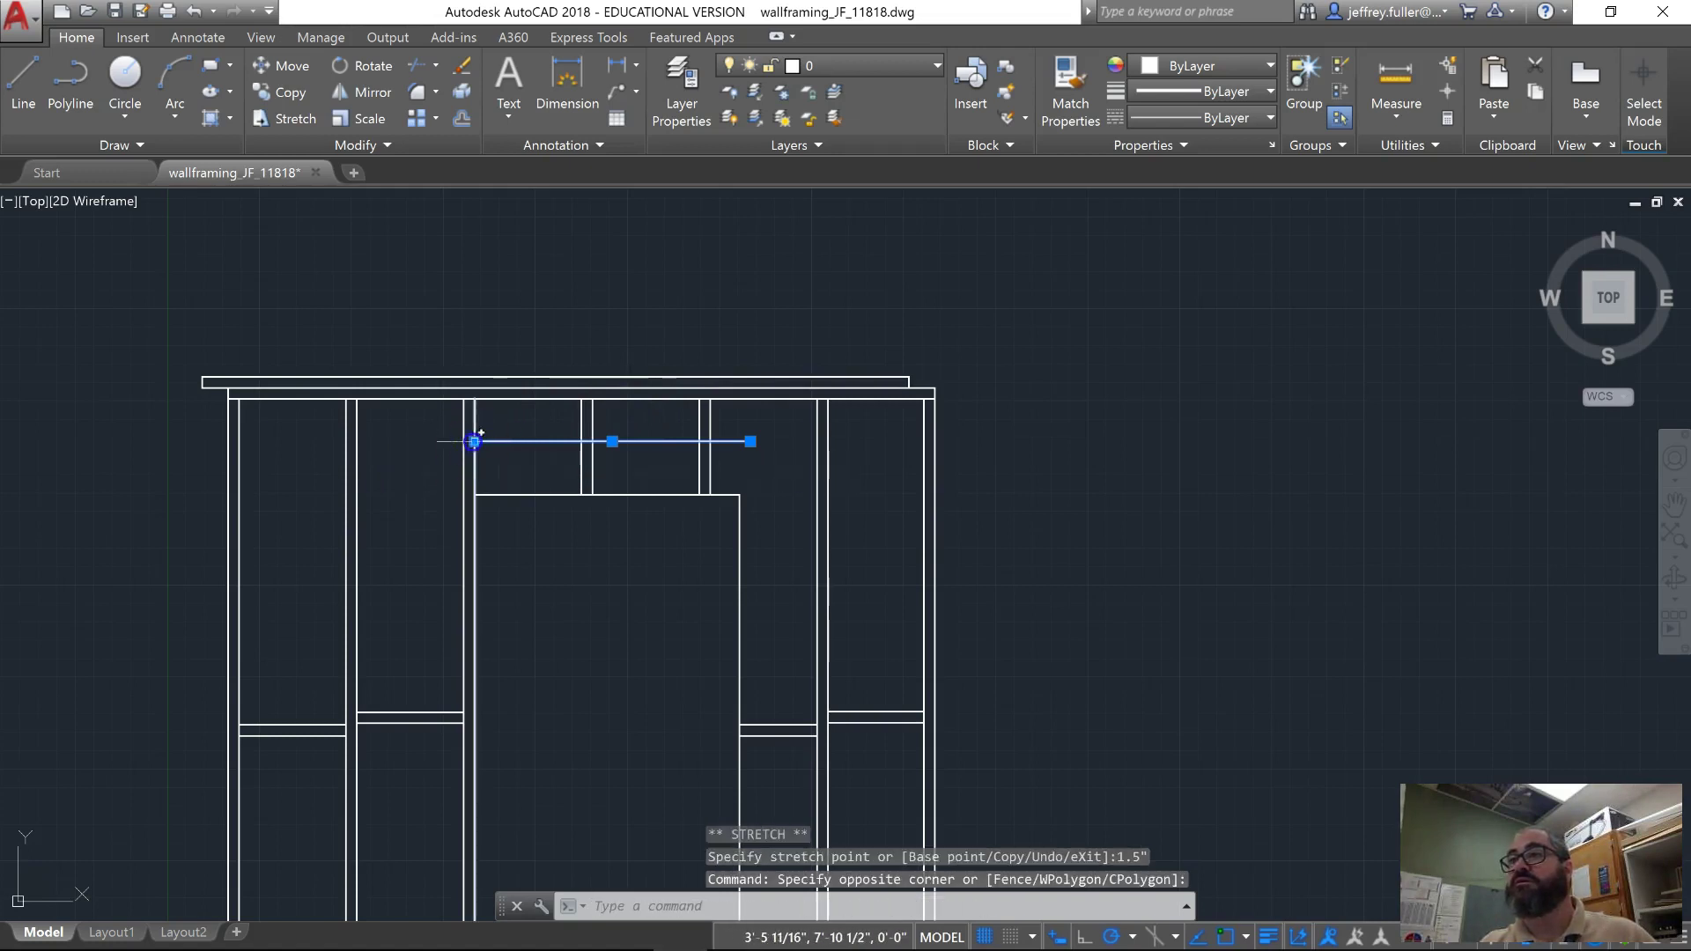
scroll(474, 441, "up", 8)
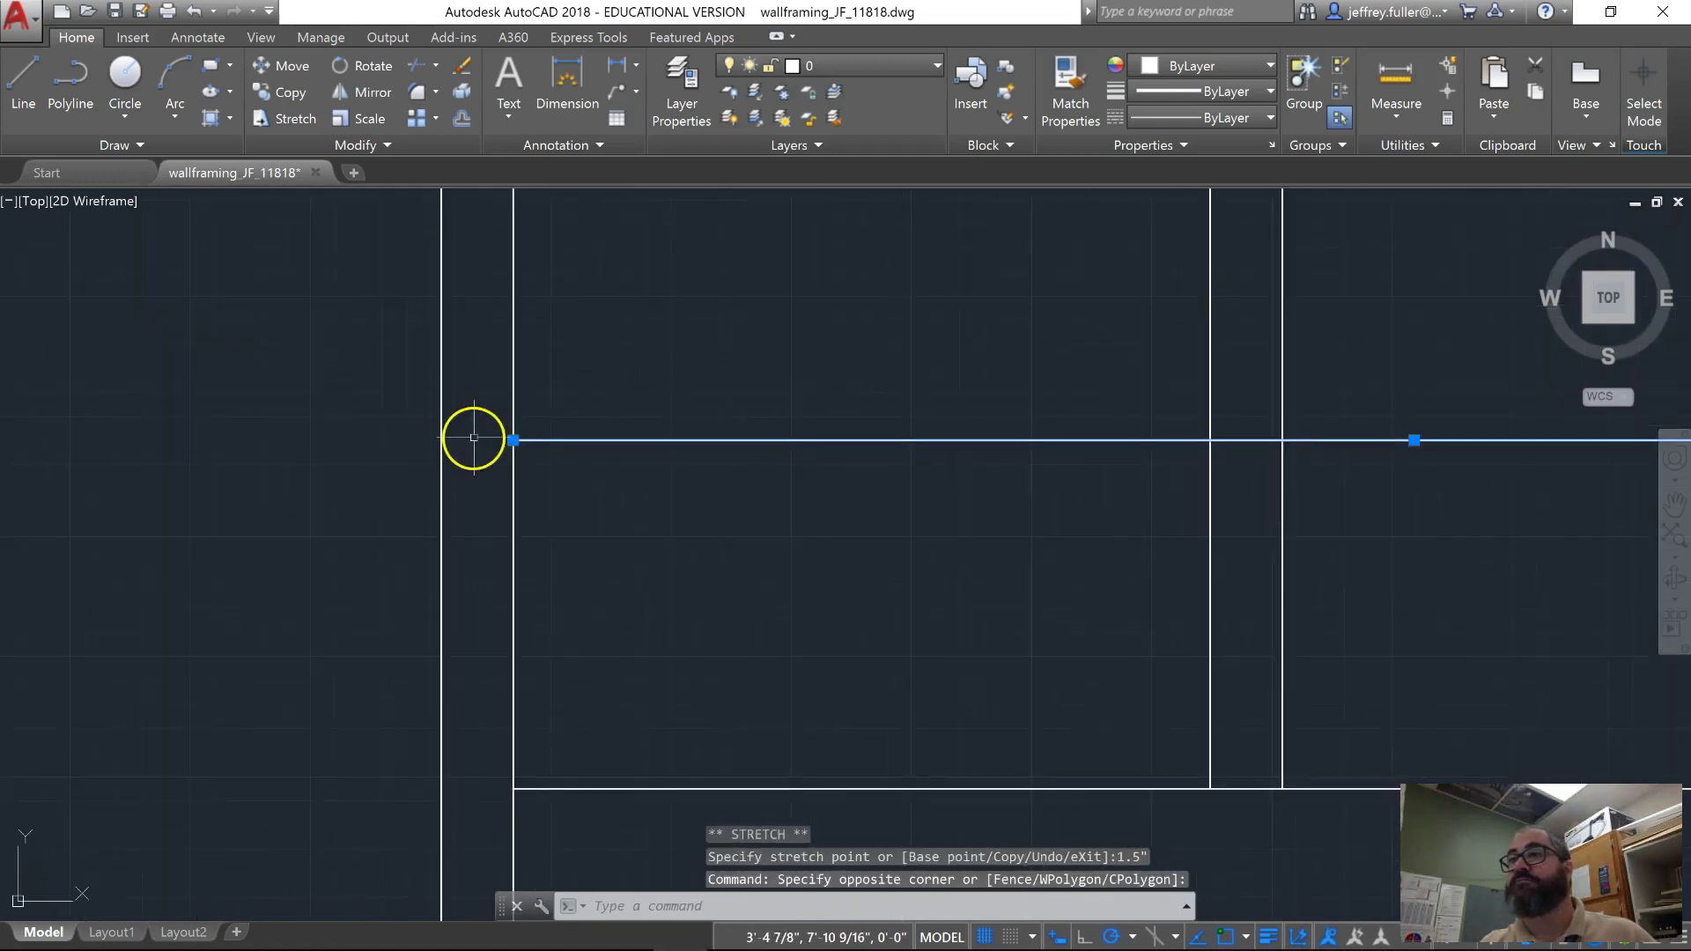
left_click(512, 440)
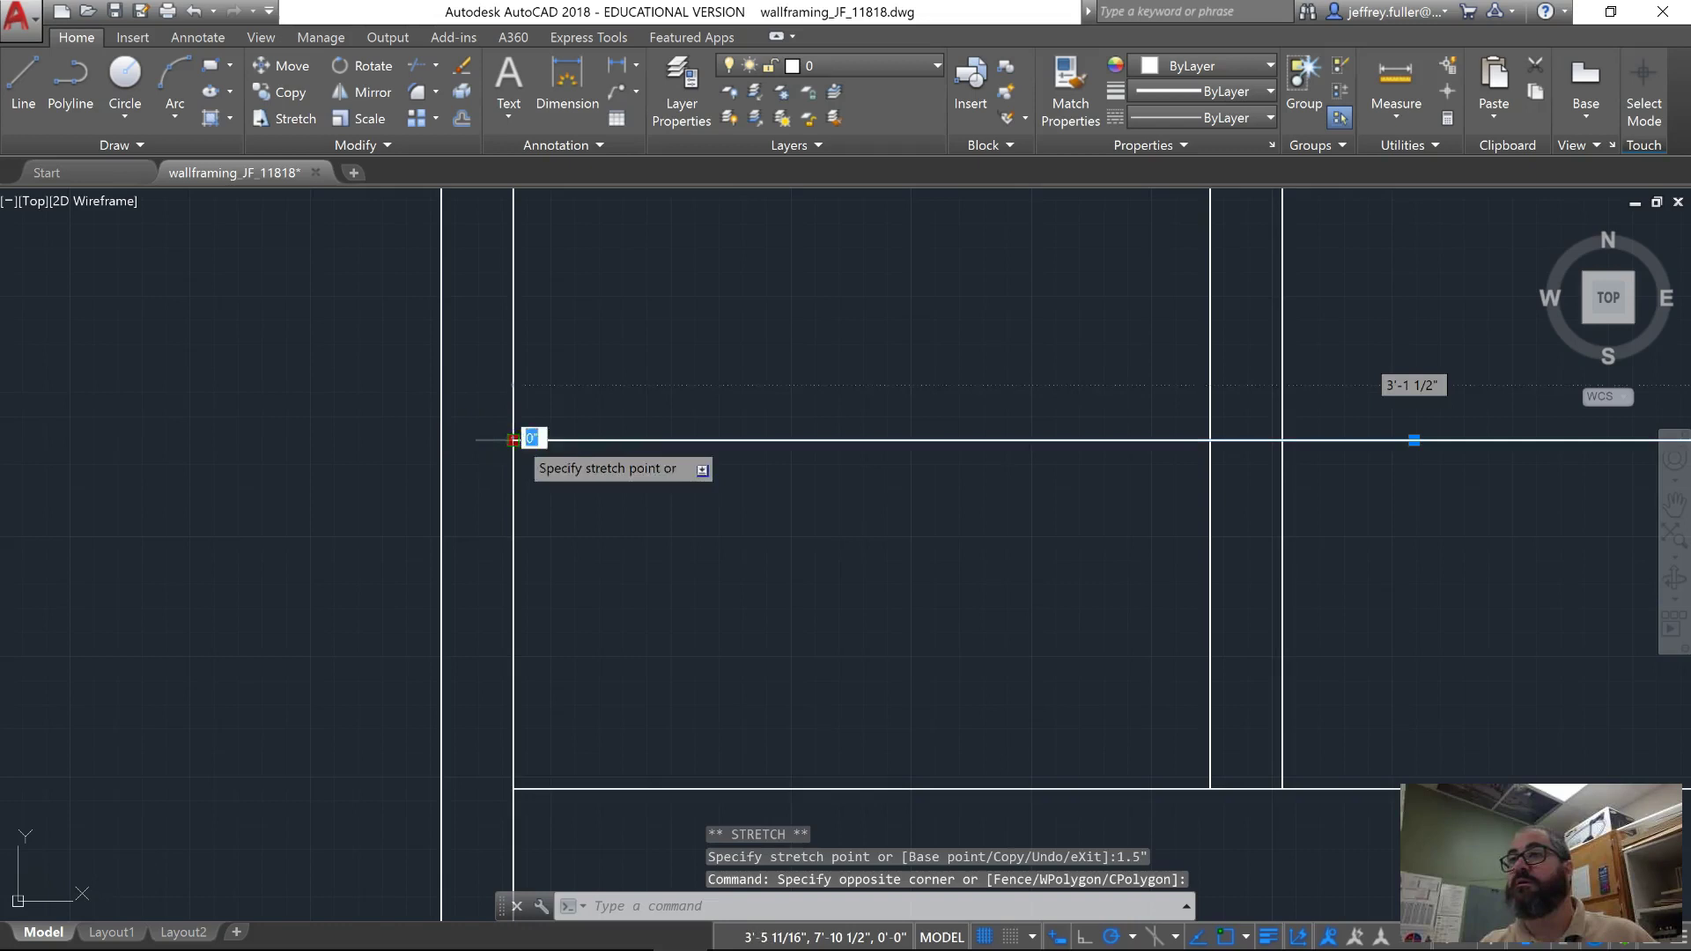
left_click(453, 441)
scroll(601, 518, "down", 4)
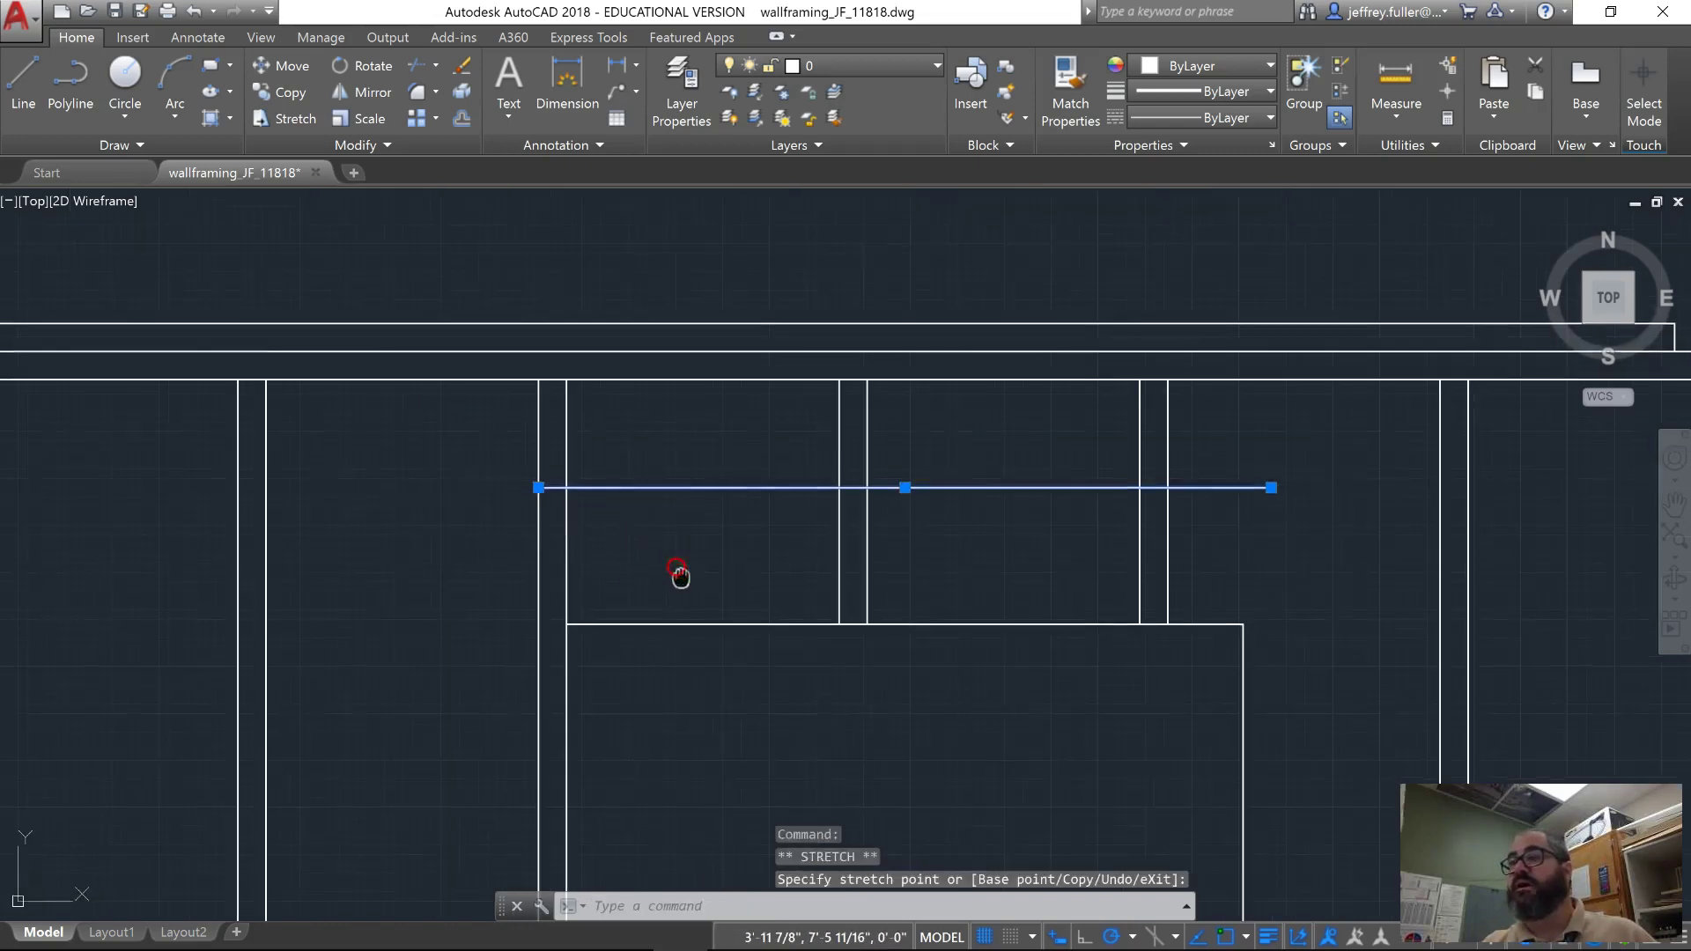
middle_click_drag(679, 575, 584, 408)
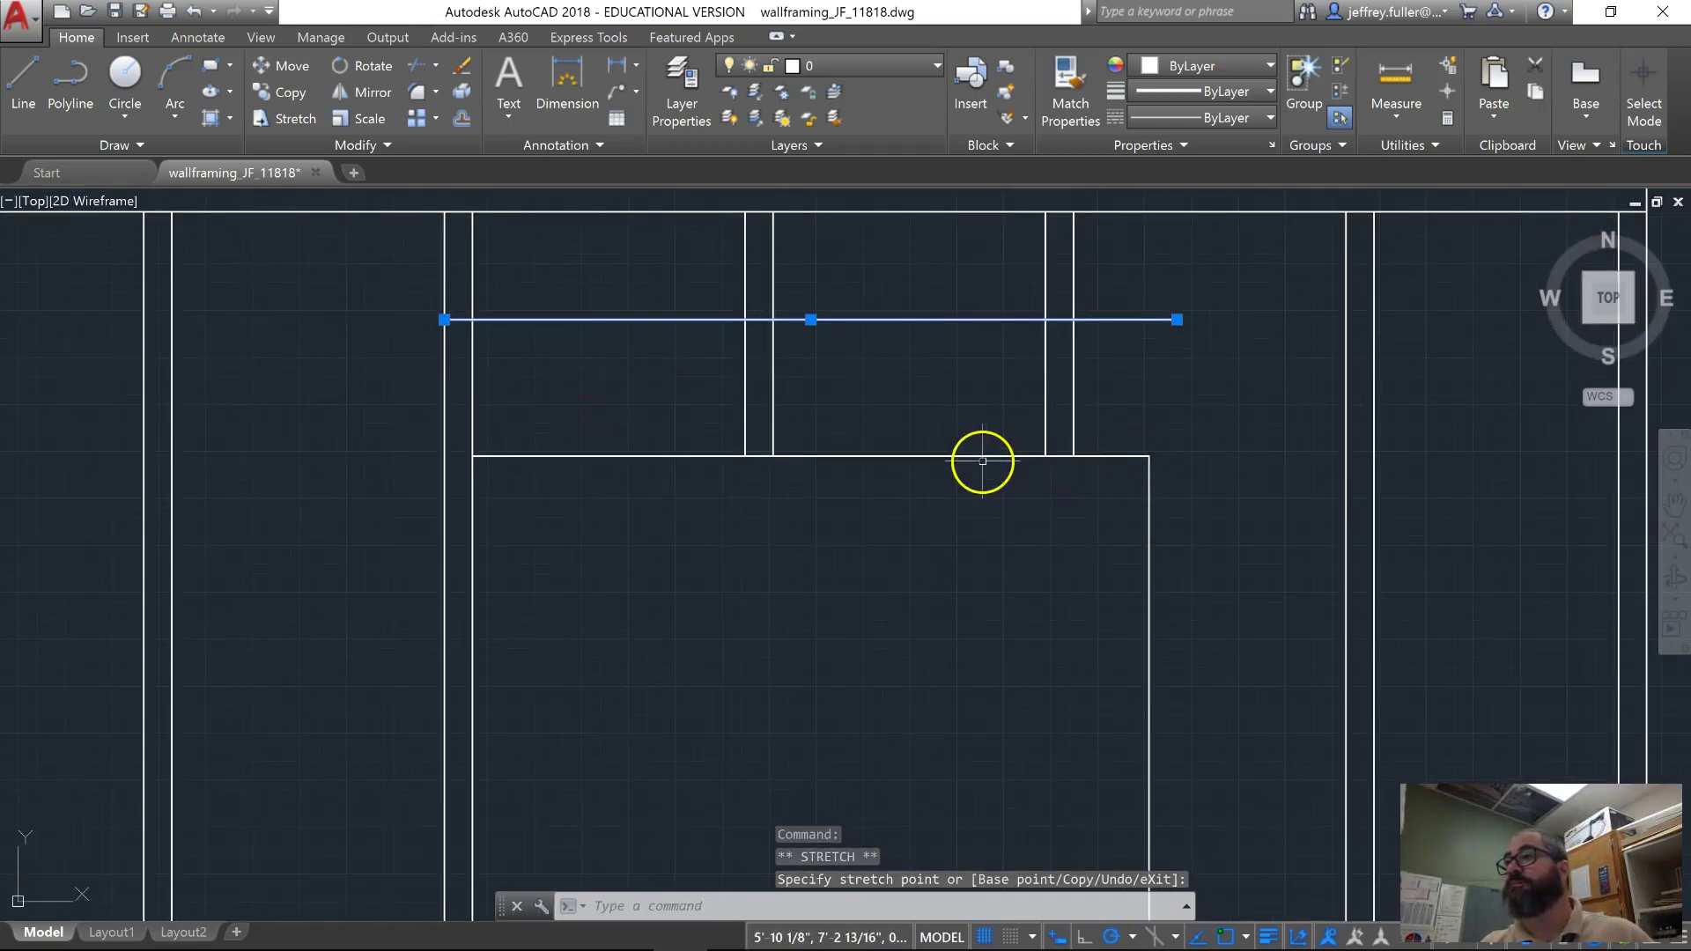
Extend the opening's top line 1.5" on the right and snap its left end to the outer stud.
left_click(985, 456)
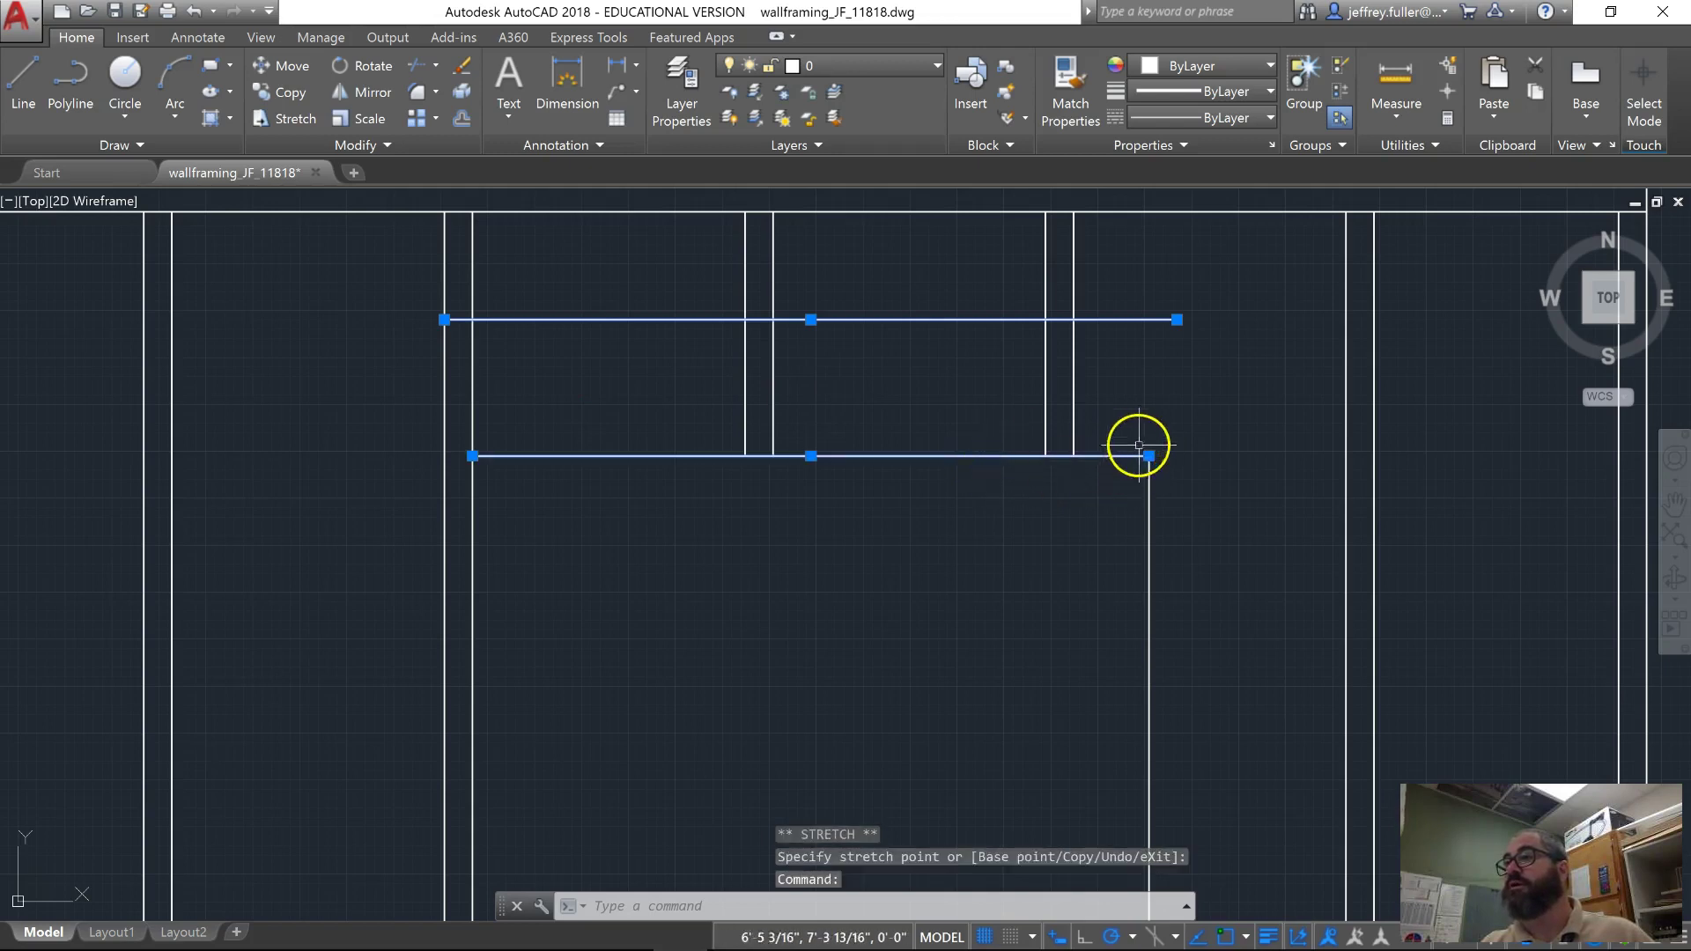
left_click(1148, 455)
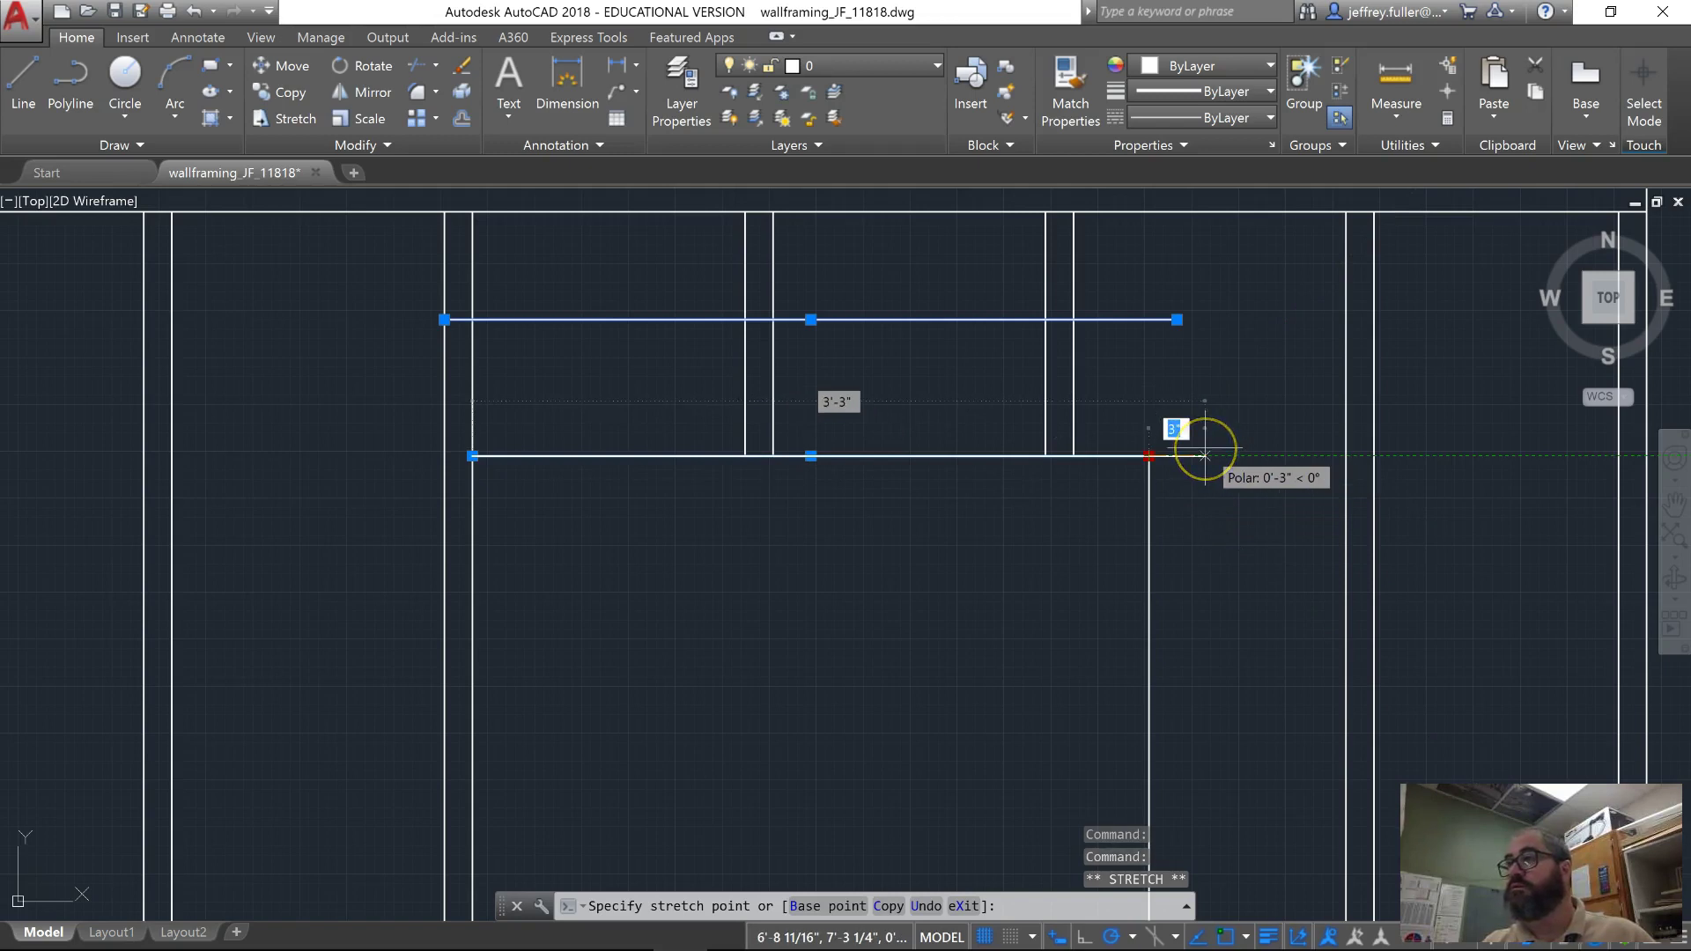
type("1.5")
key("Return")
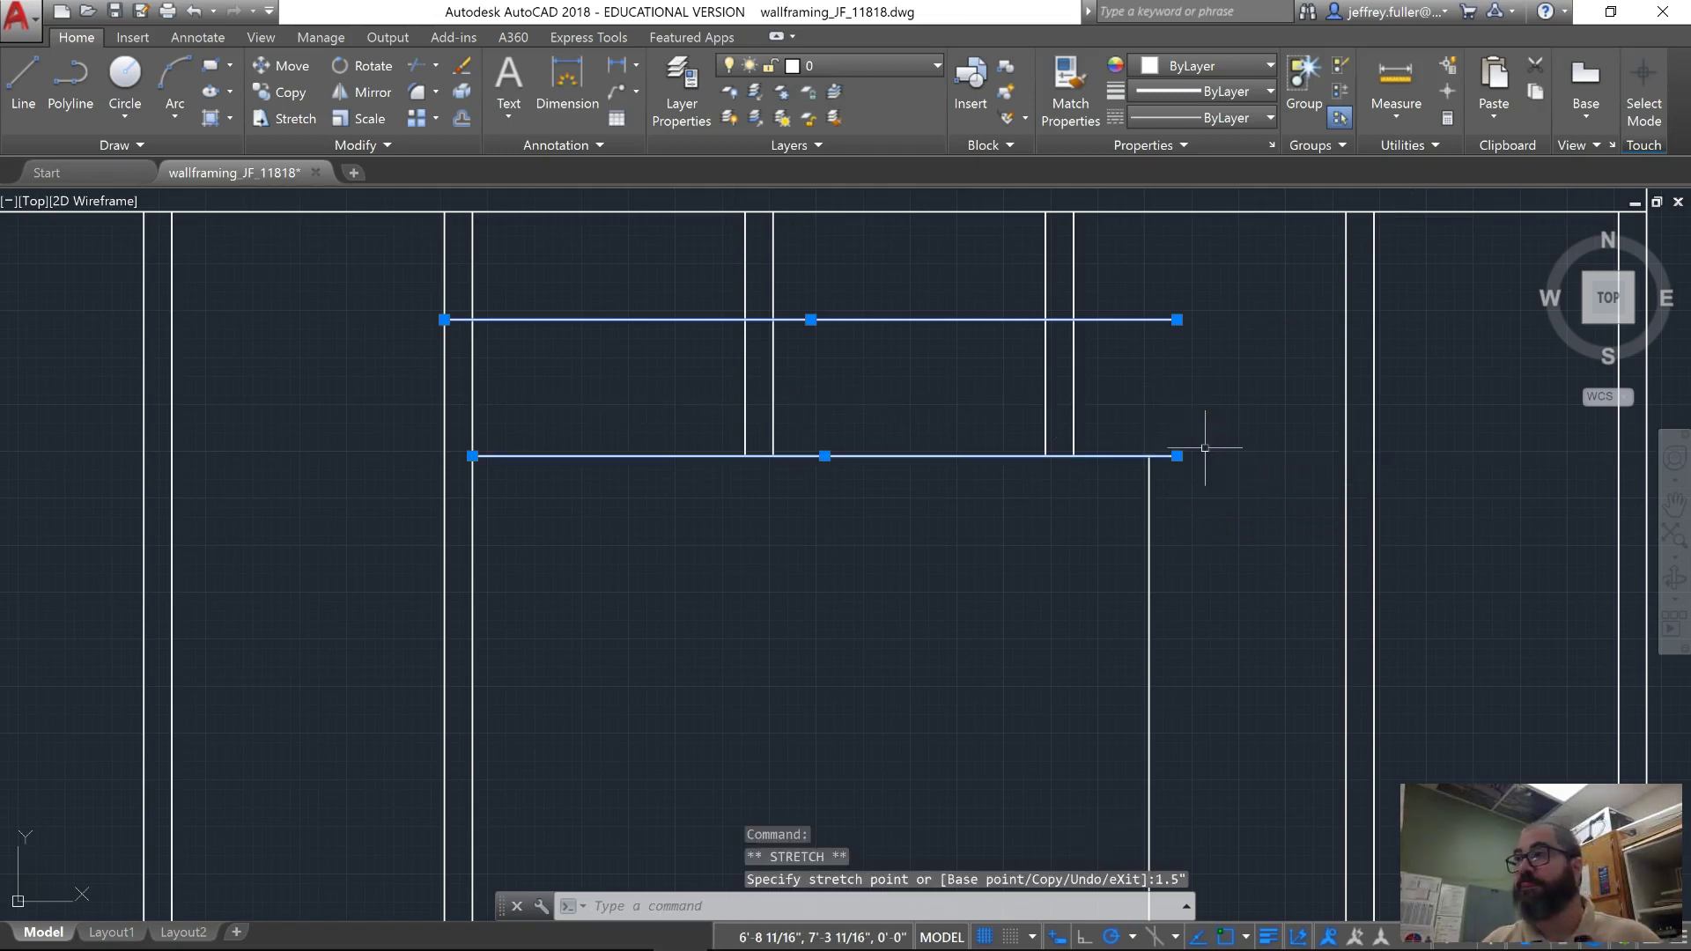
left_click(473, 456)
left_click(444, 456)
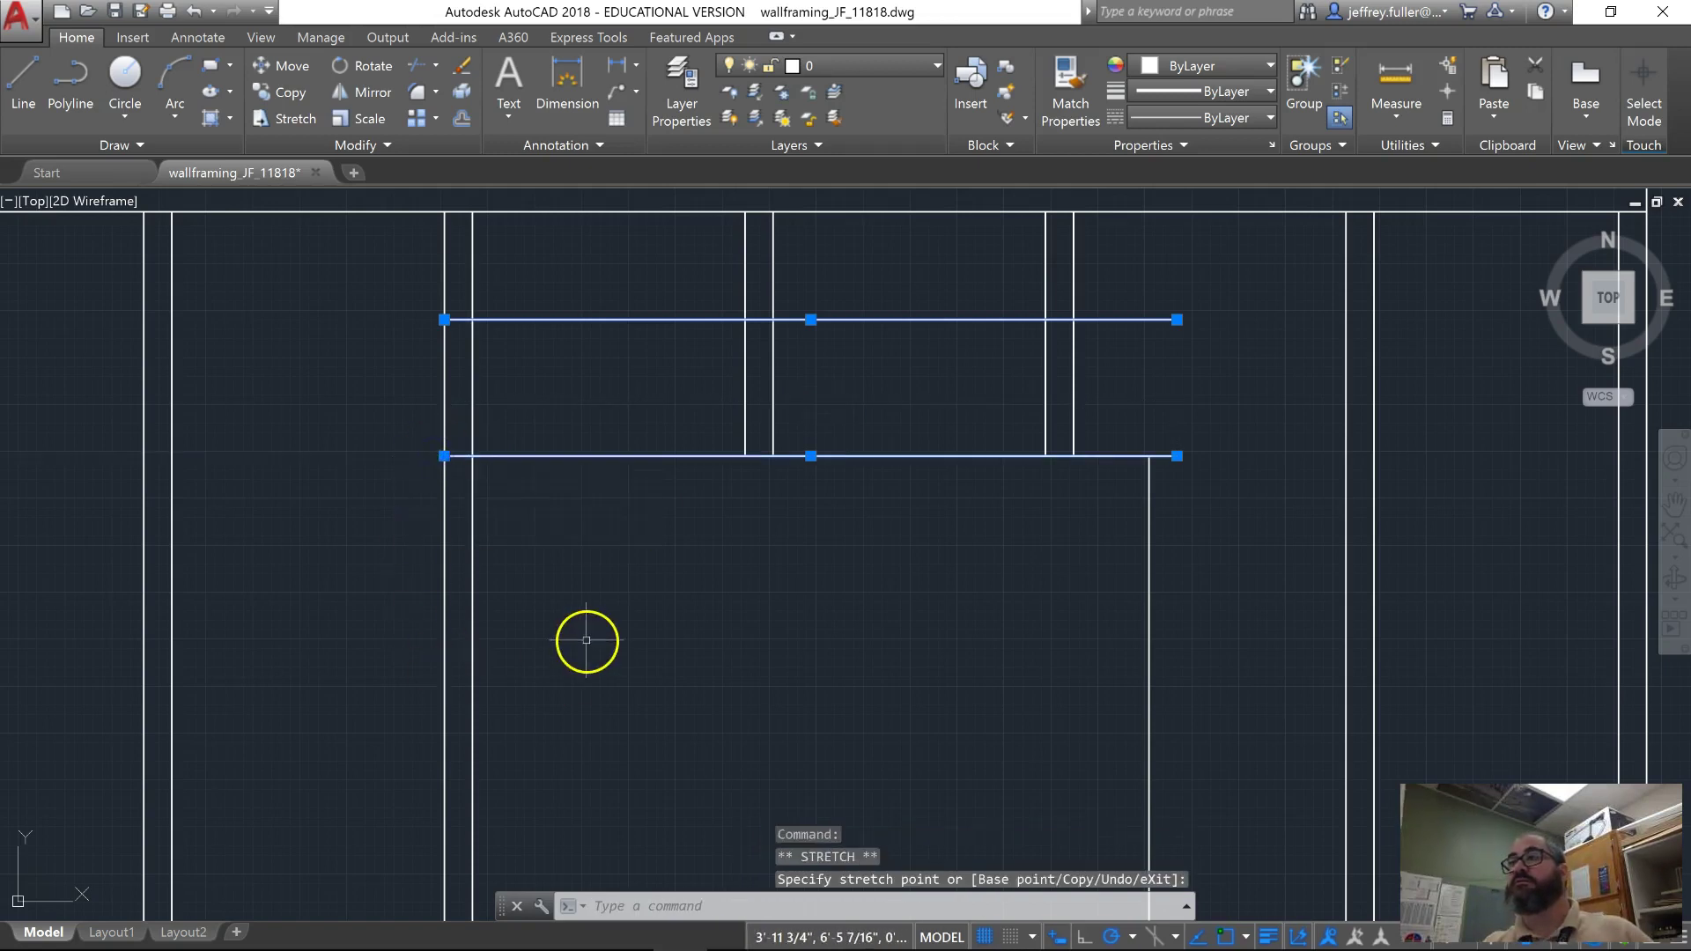
key("Escape")
scroll(592, 622, "down", 2)
Draw a vertical line closing the right end between the two header lines.
middle_click_drag(675, 626, 359, 606)
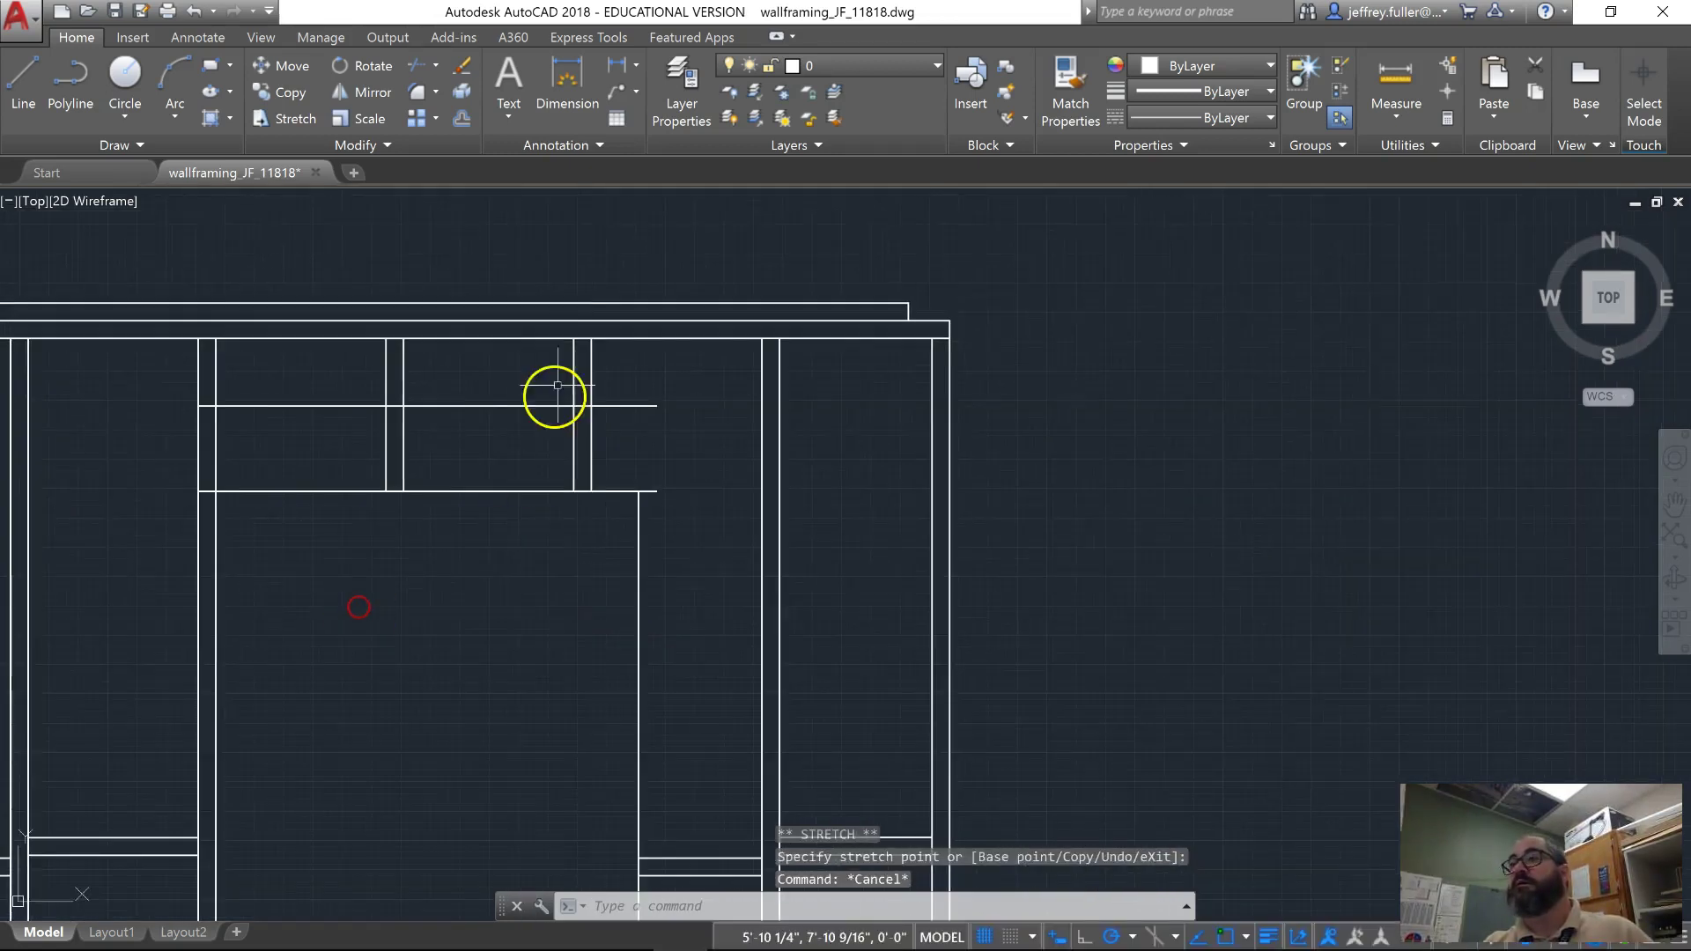
left_click(13, 71)
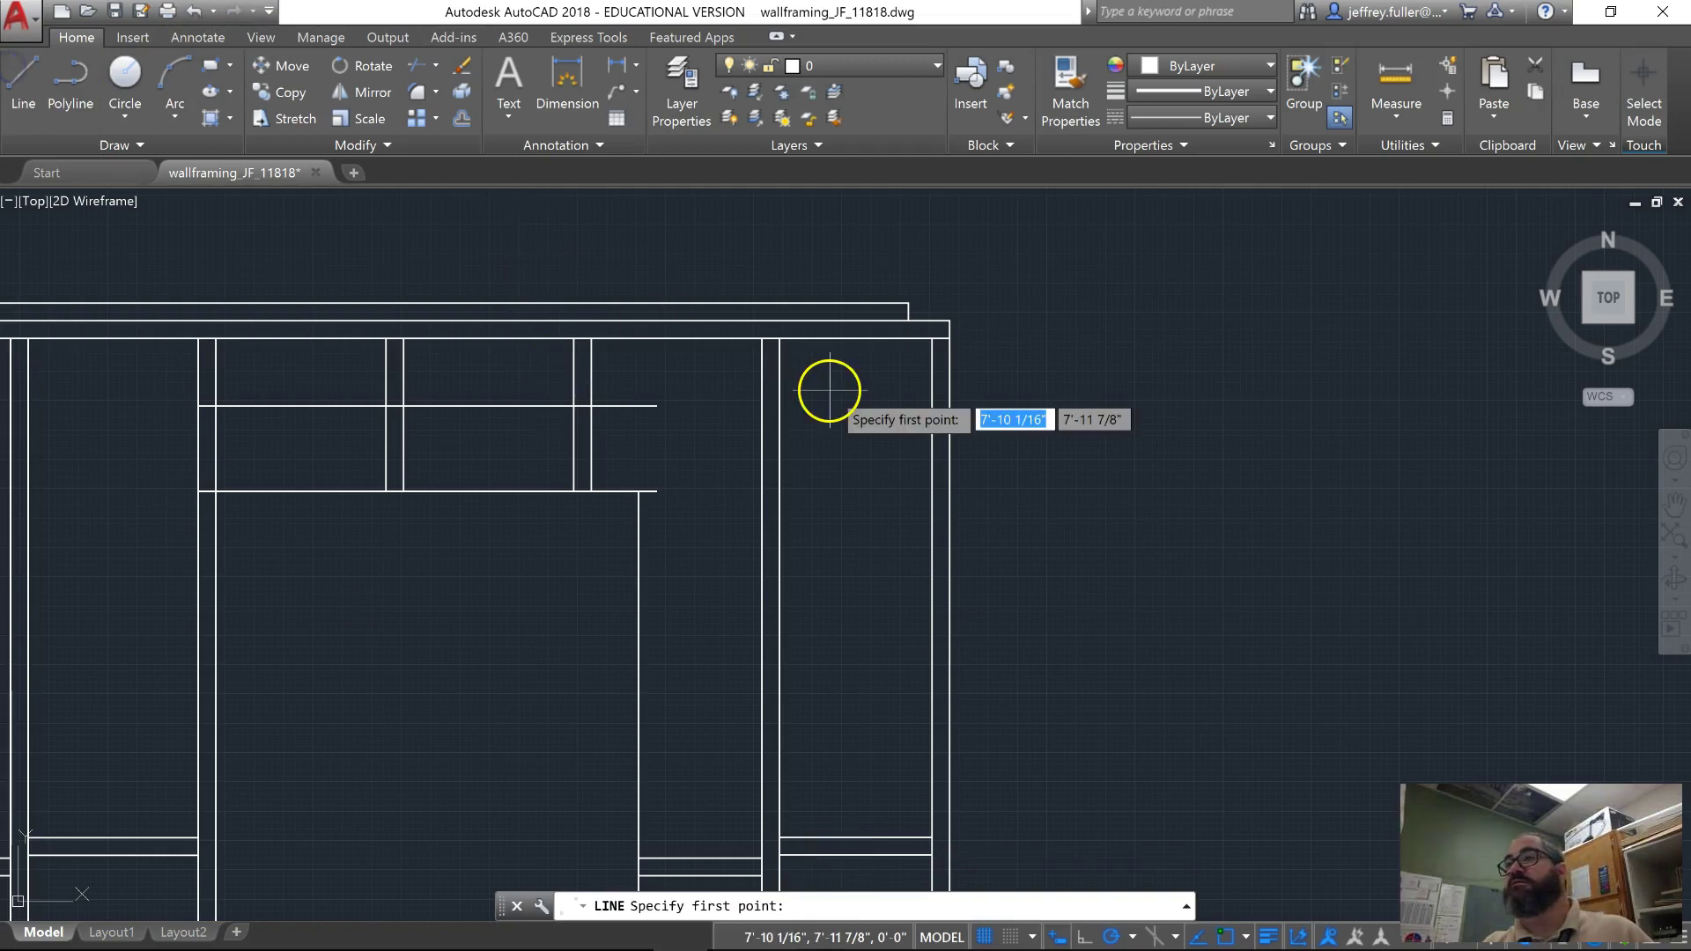
left_click(656, 405)
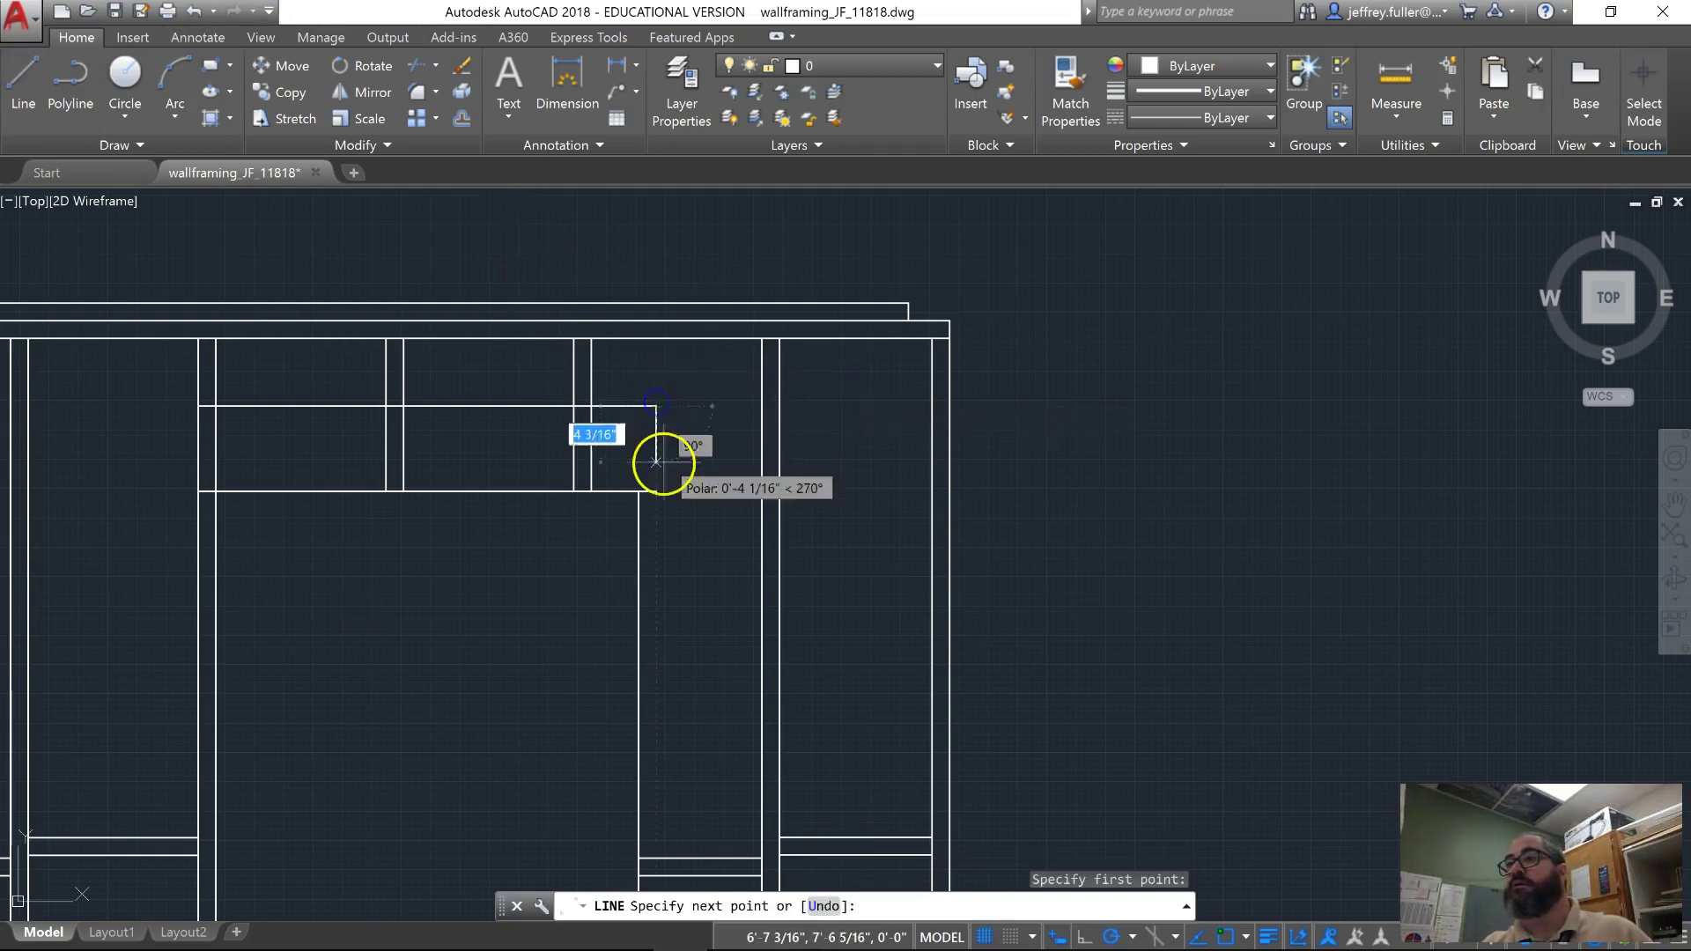
left_click(656, 490)
key("Escape")
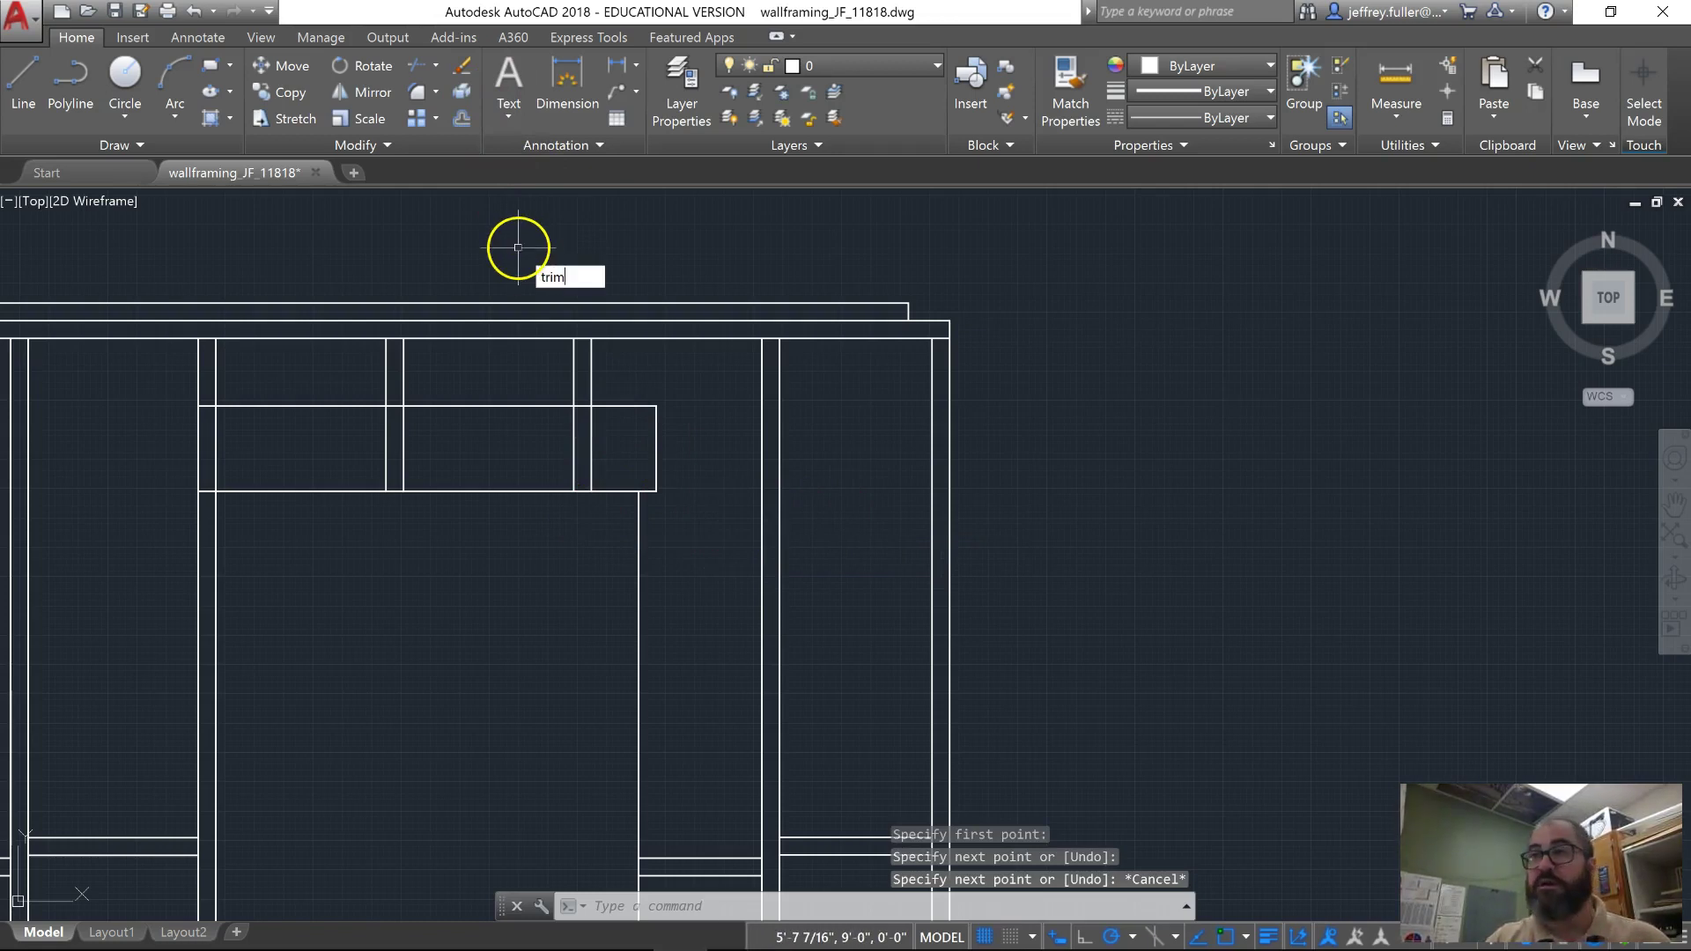
Trim the stud lines running through the header box with a crossing selection.
key("Return")
key("Return")
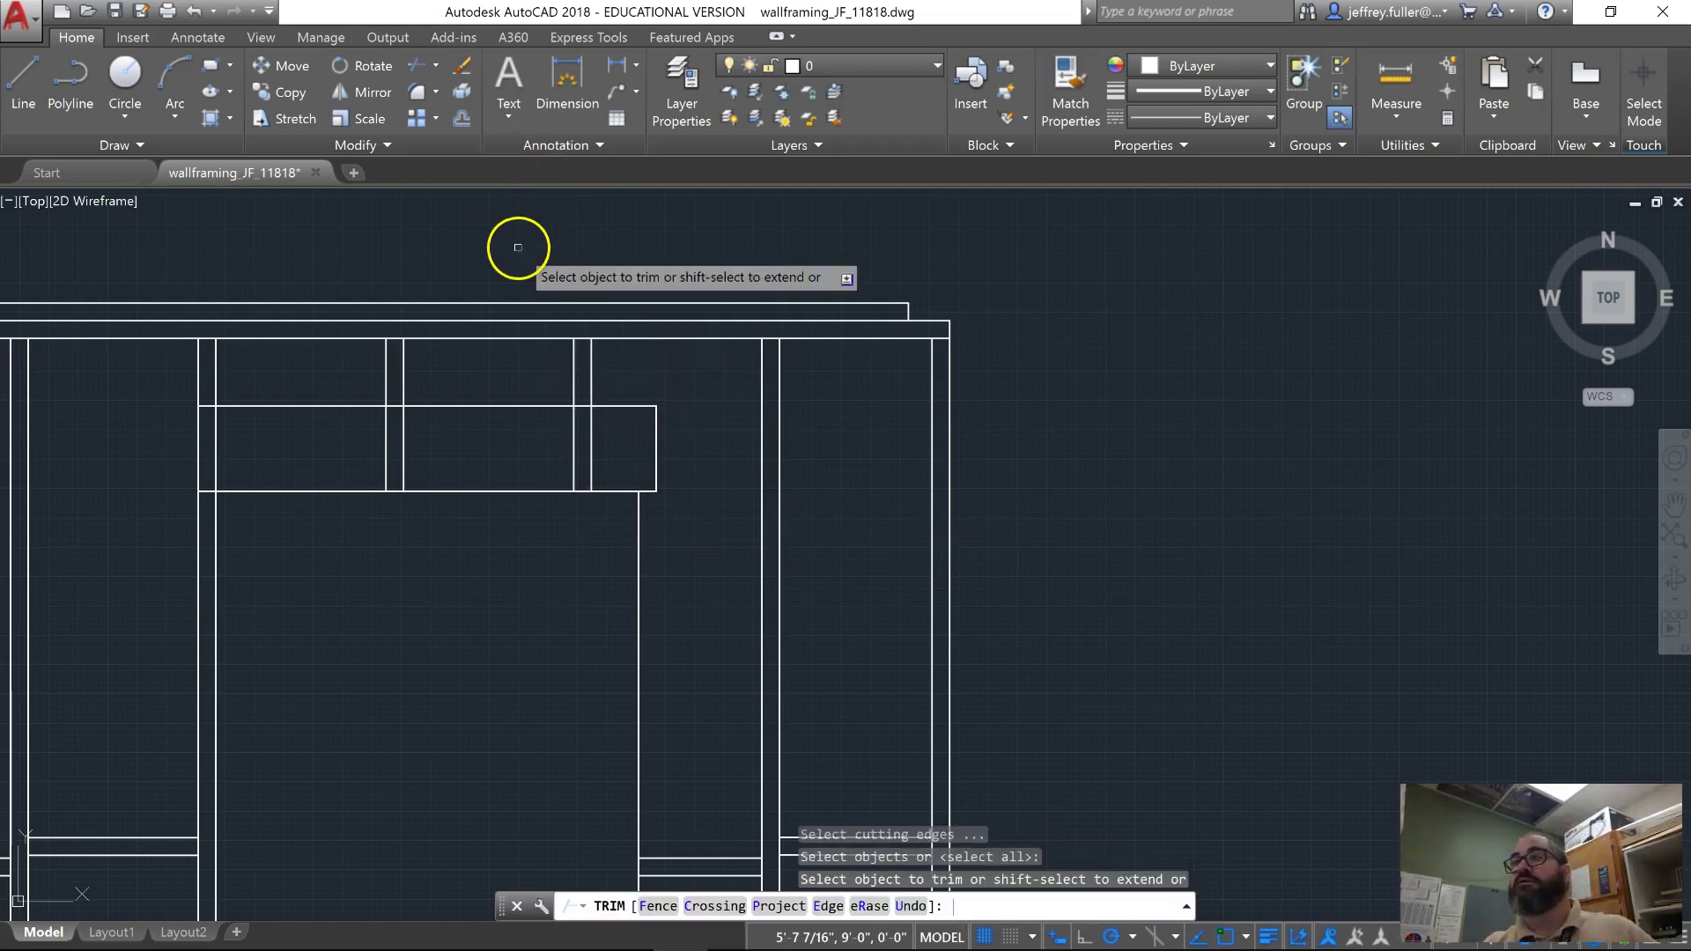
left_click(623, 445)
left_click(243, 445)
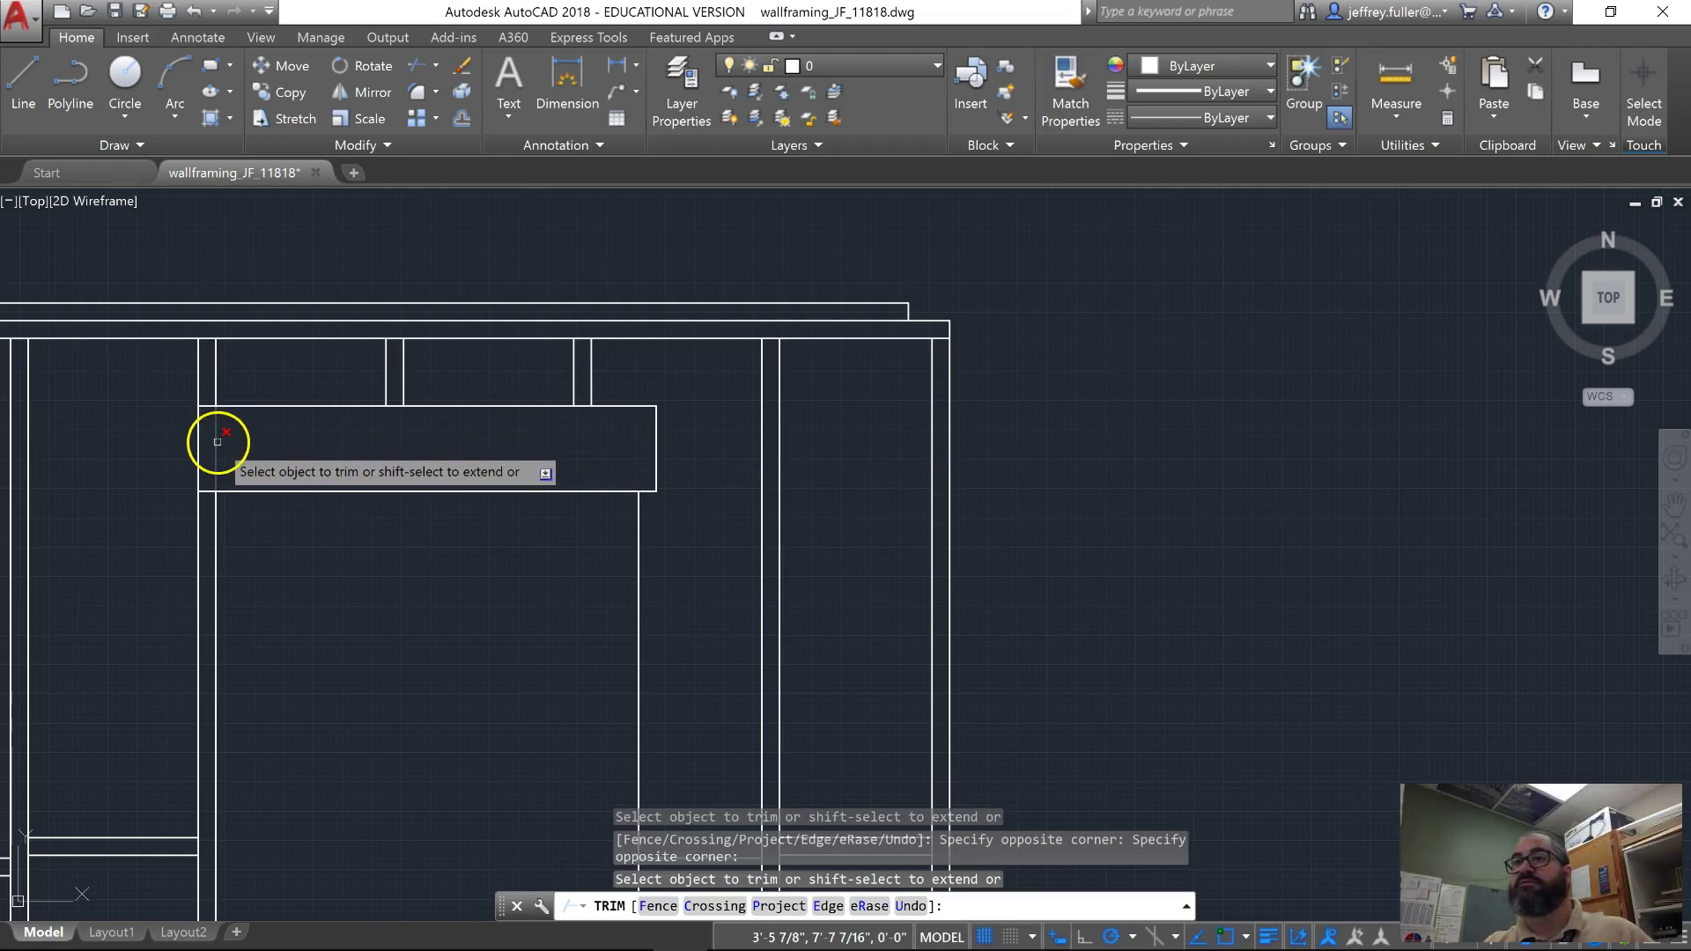
End the trim, bring the whole door framing into view and clear the selection.
scroll(355, 672, "down", 2)
key("Escape")
mouse_move(403, 653)
middle_mouse_down()
mouse_move(475, 591)
mouse_move(536, 493)
middle_mouse_up()
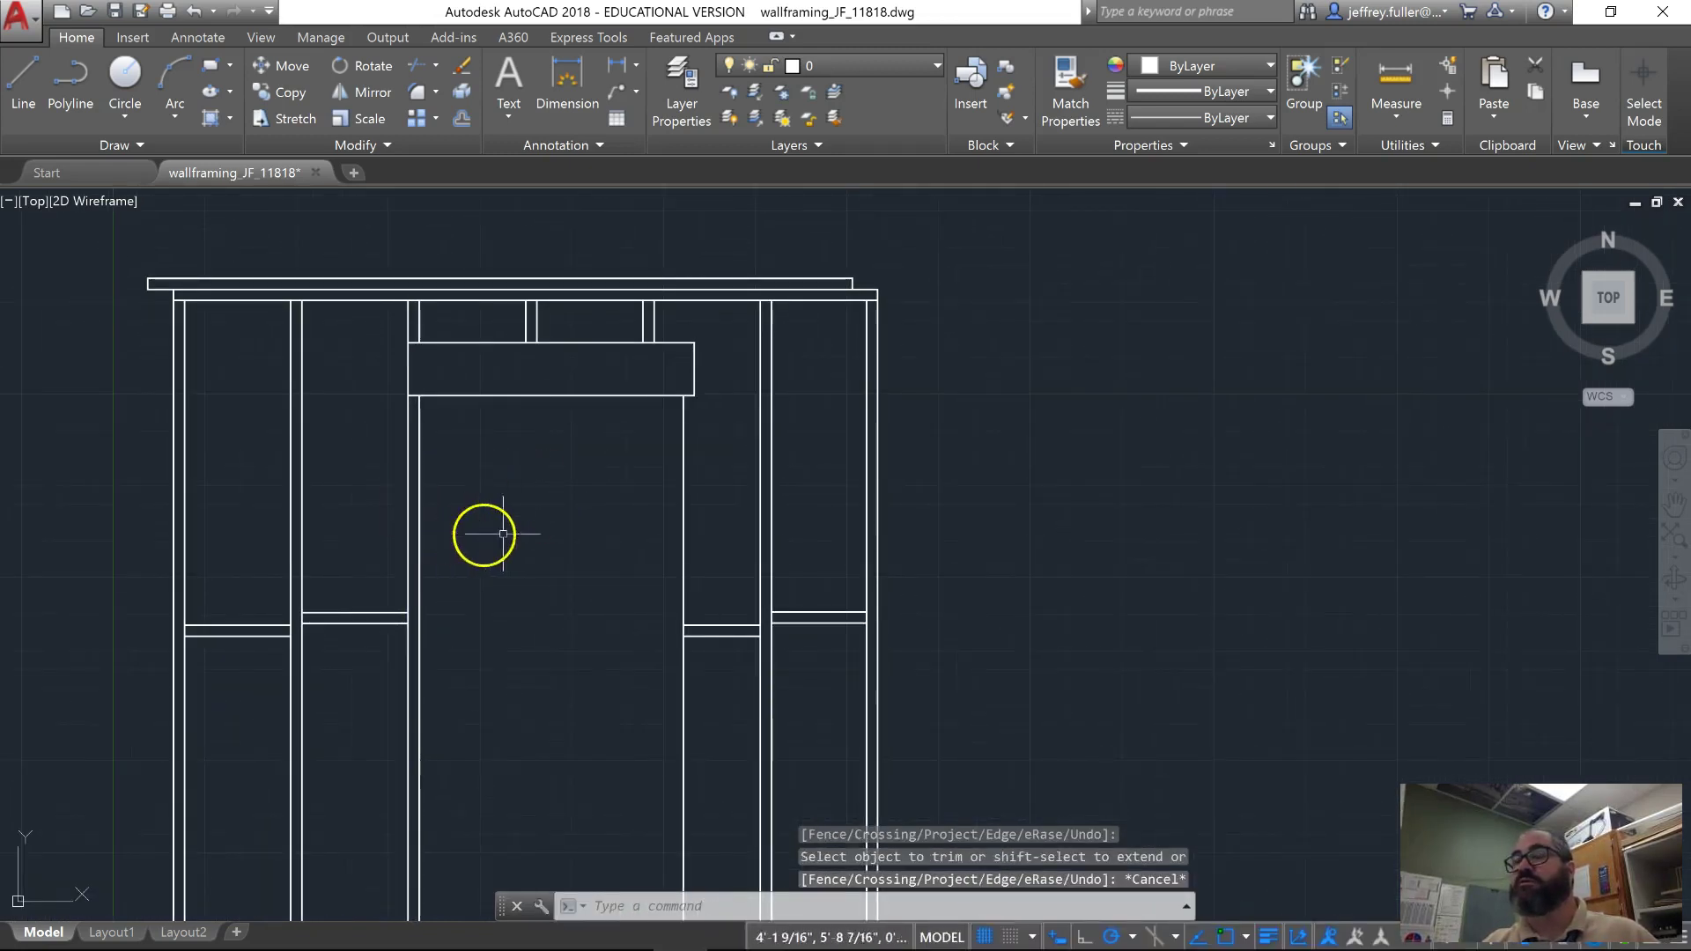
key("Escape")
key("Escape")
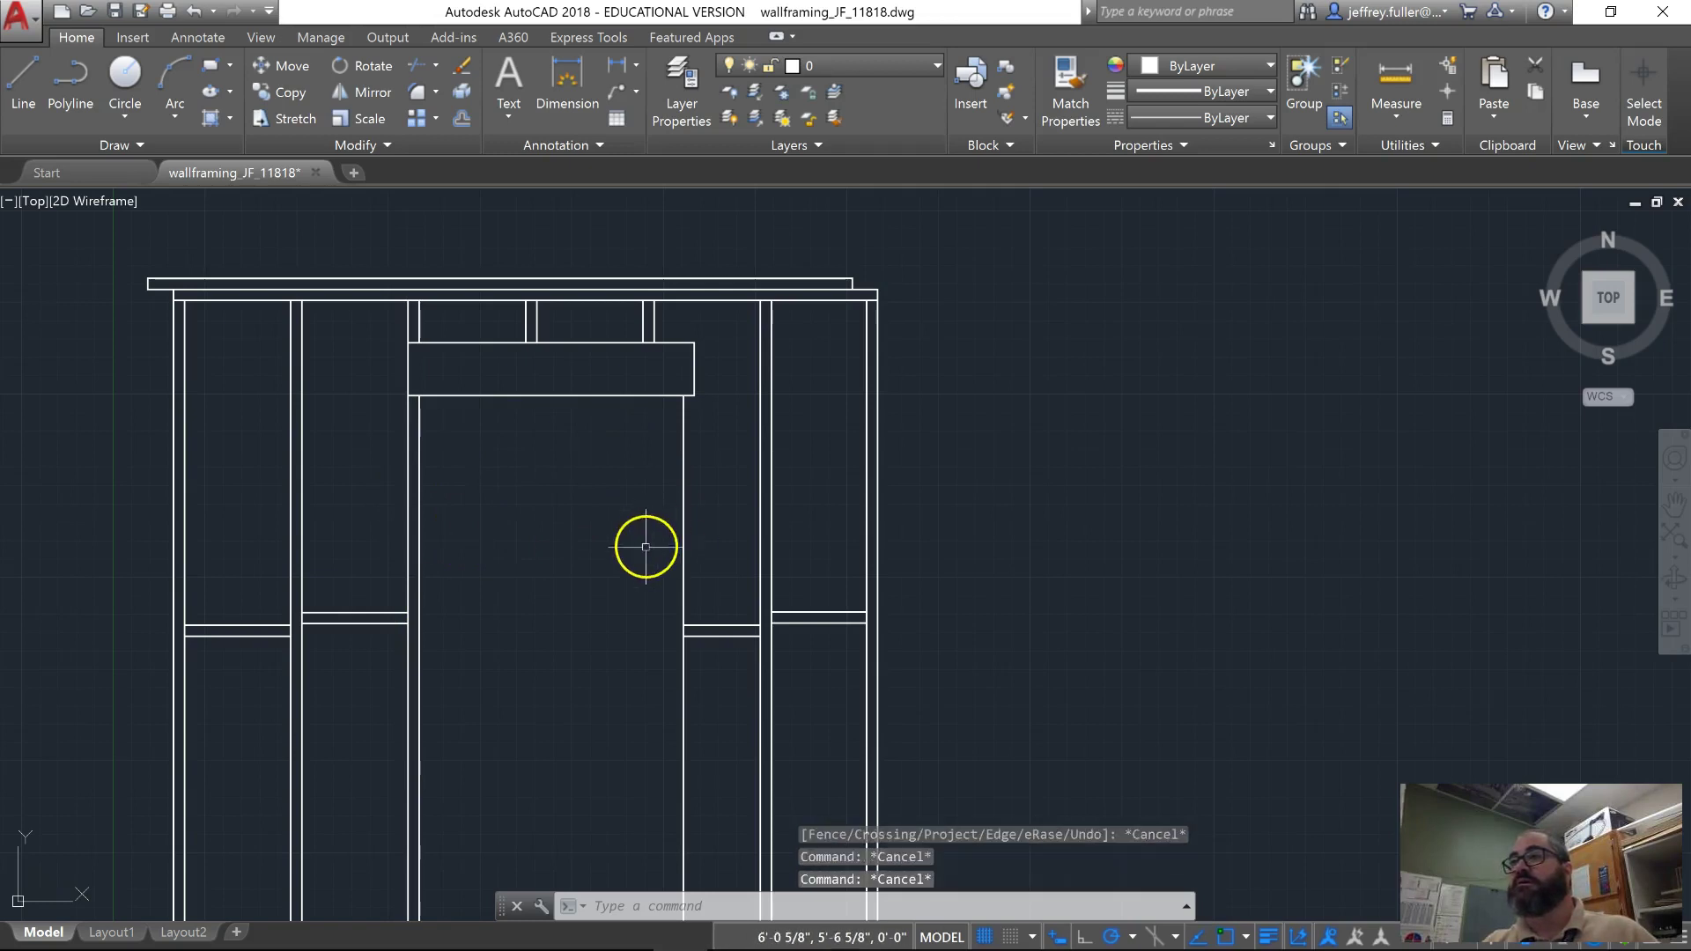
left_click(683, 537)
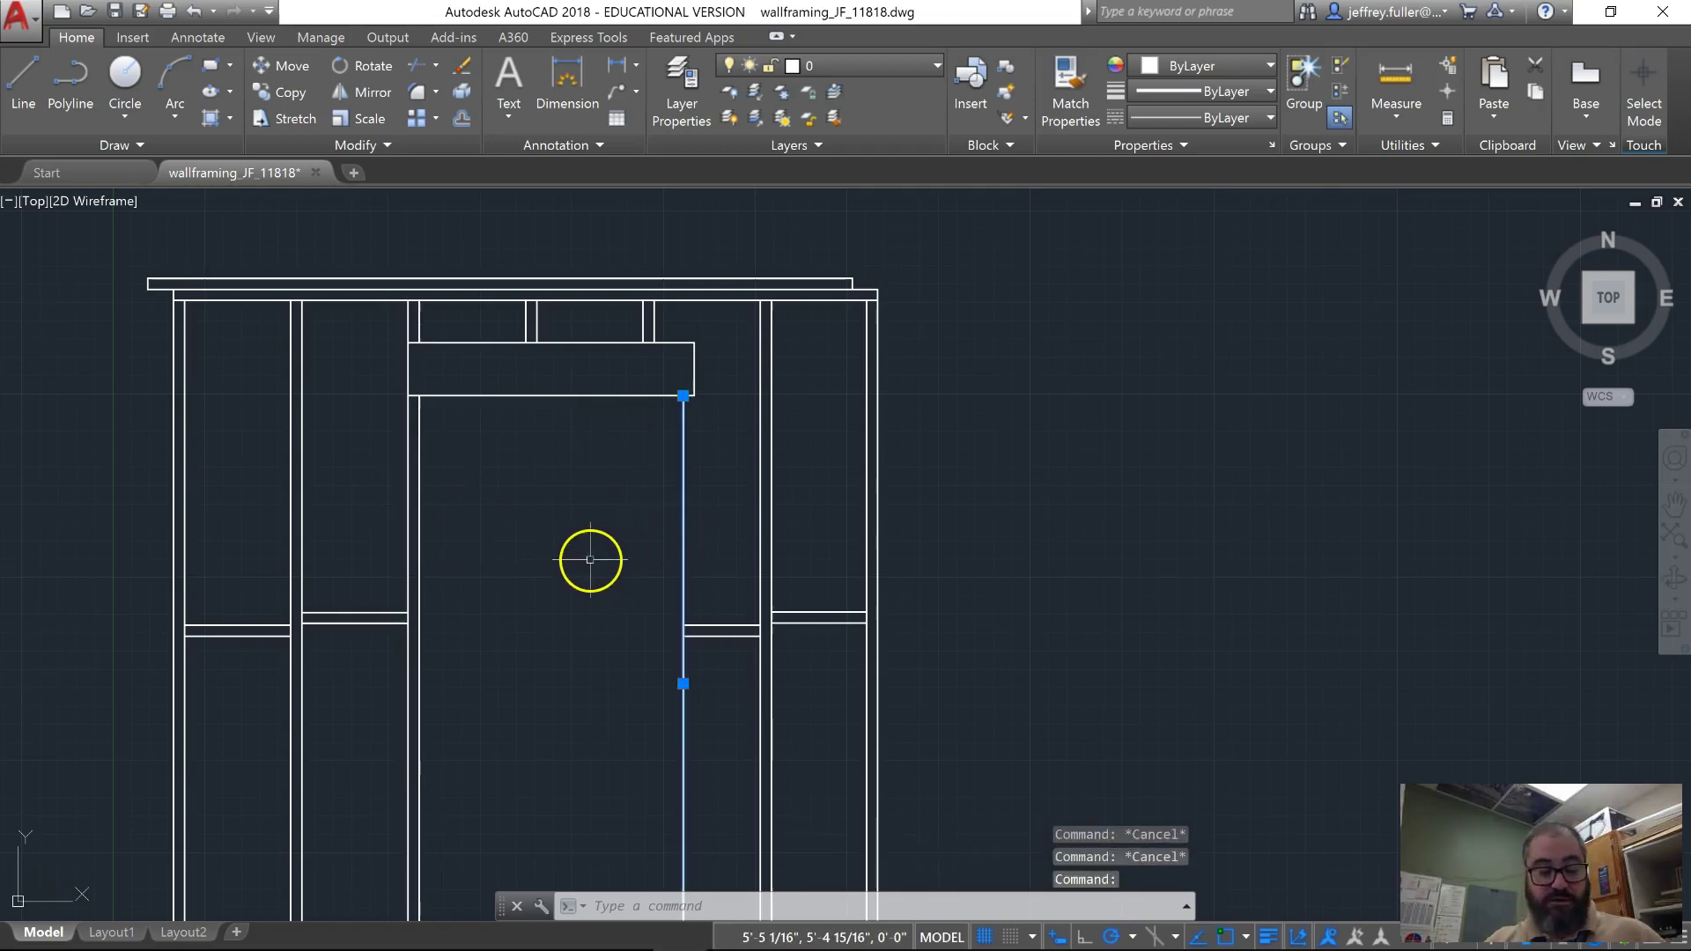
key("Escape")
type("tr")
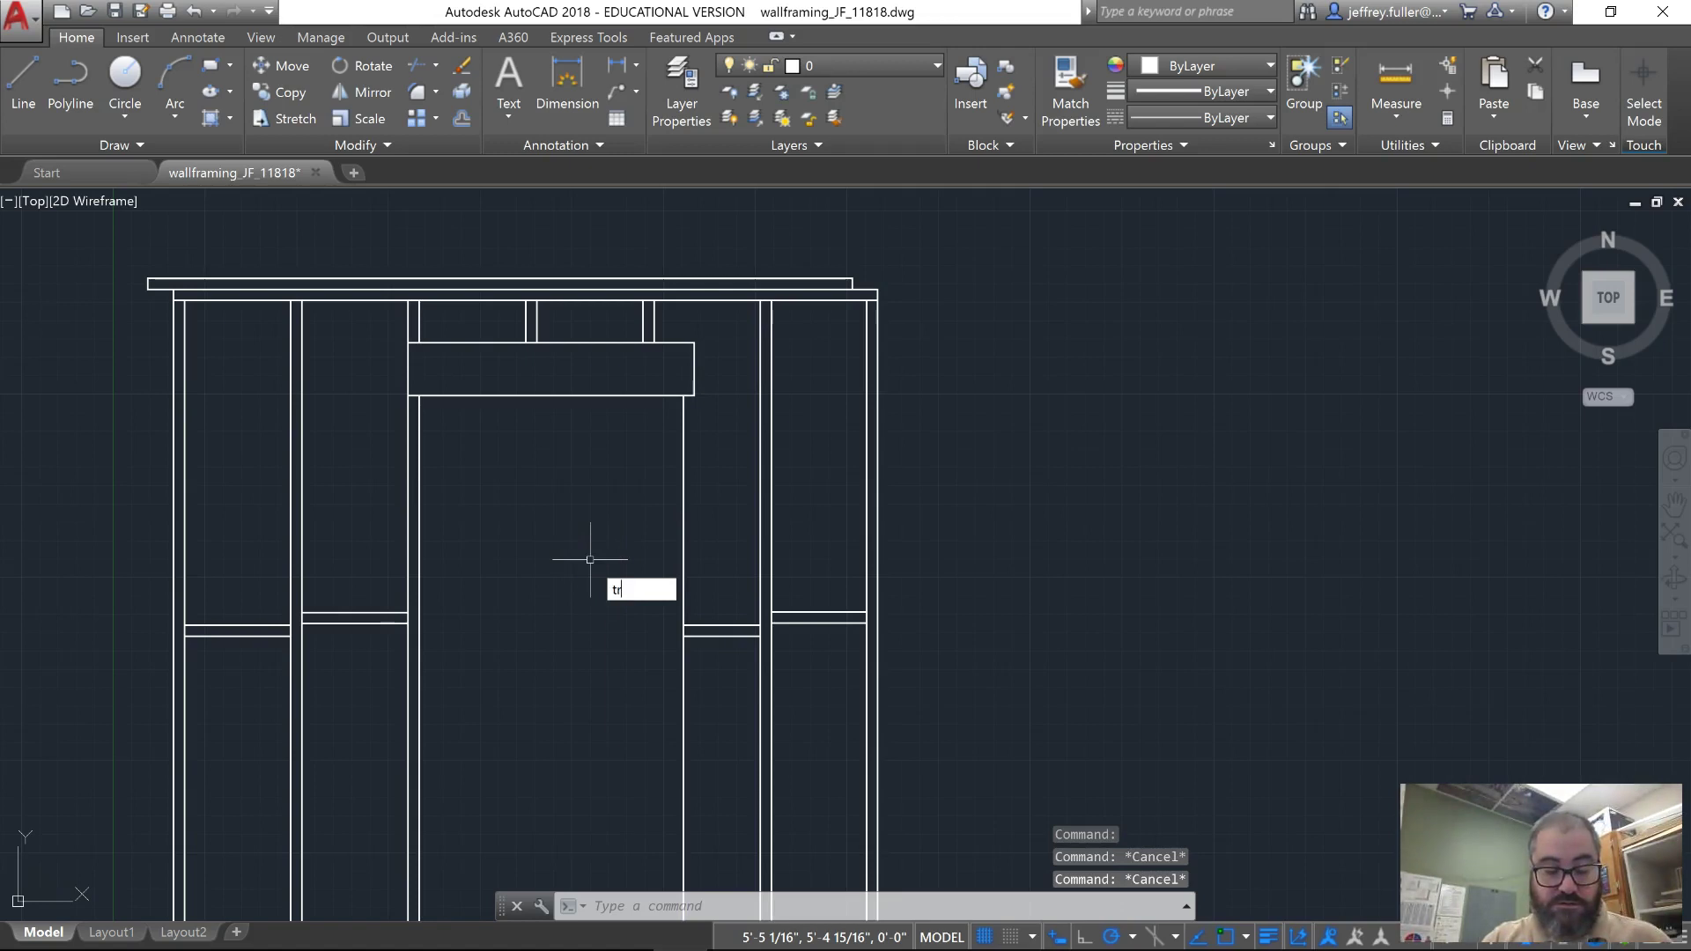
key("Return")
Offset the door's right jamb line 1.5" to its right, retrying after a cancelled attempt.
type("offset")
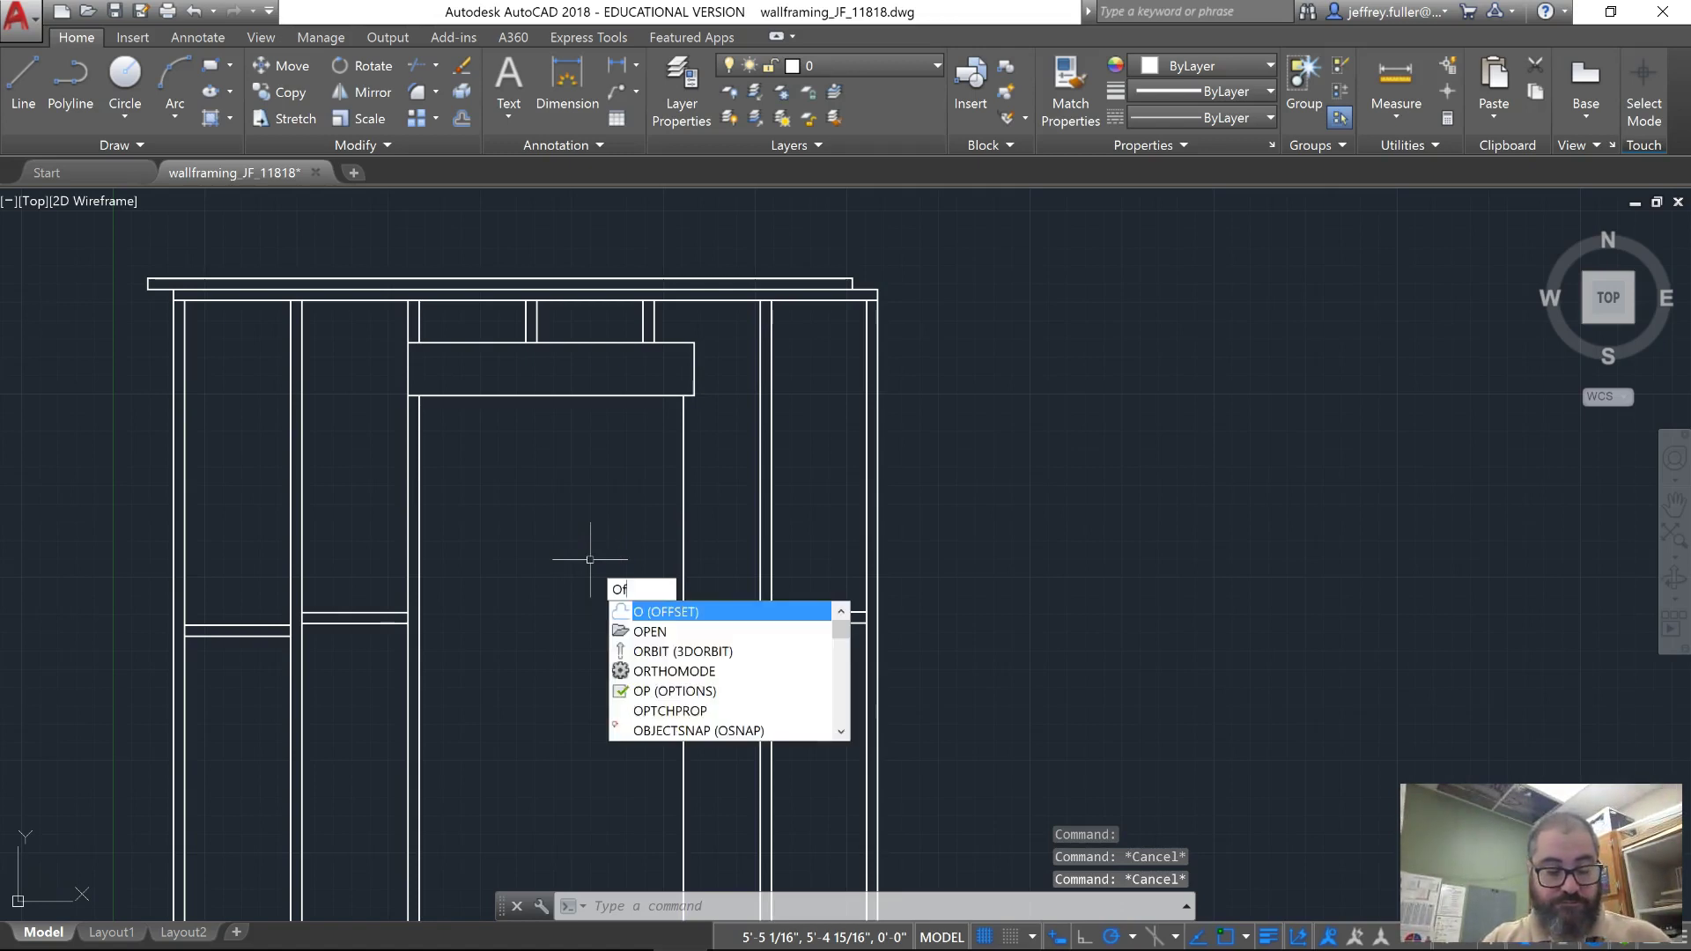
key("Return")
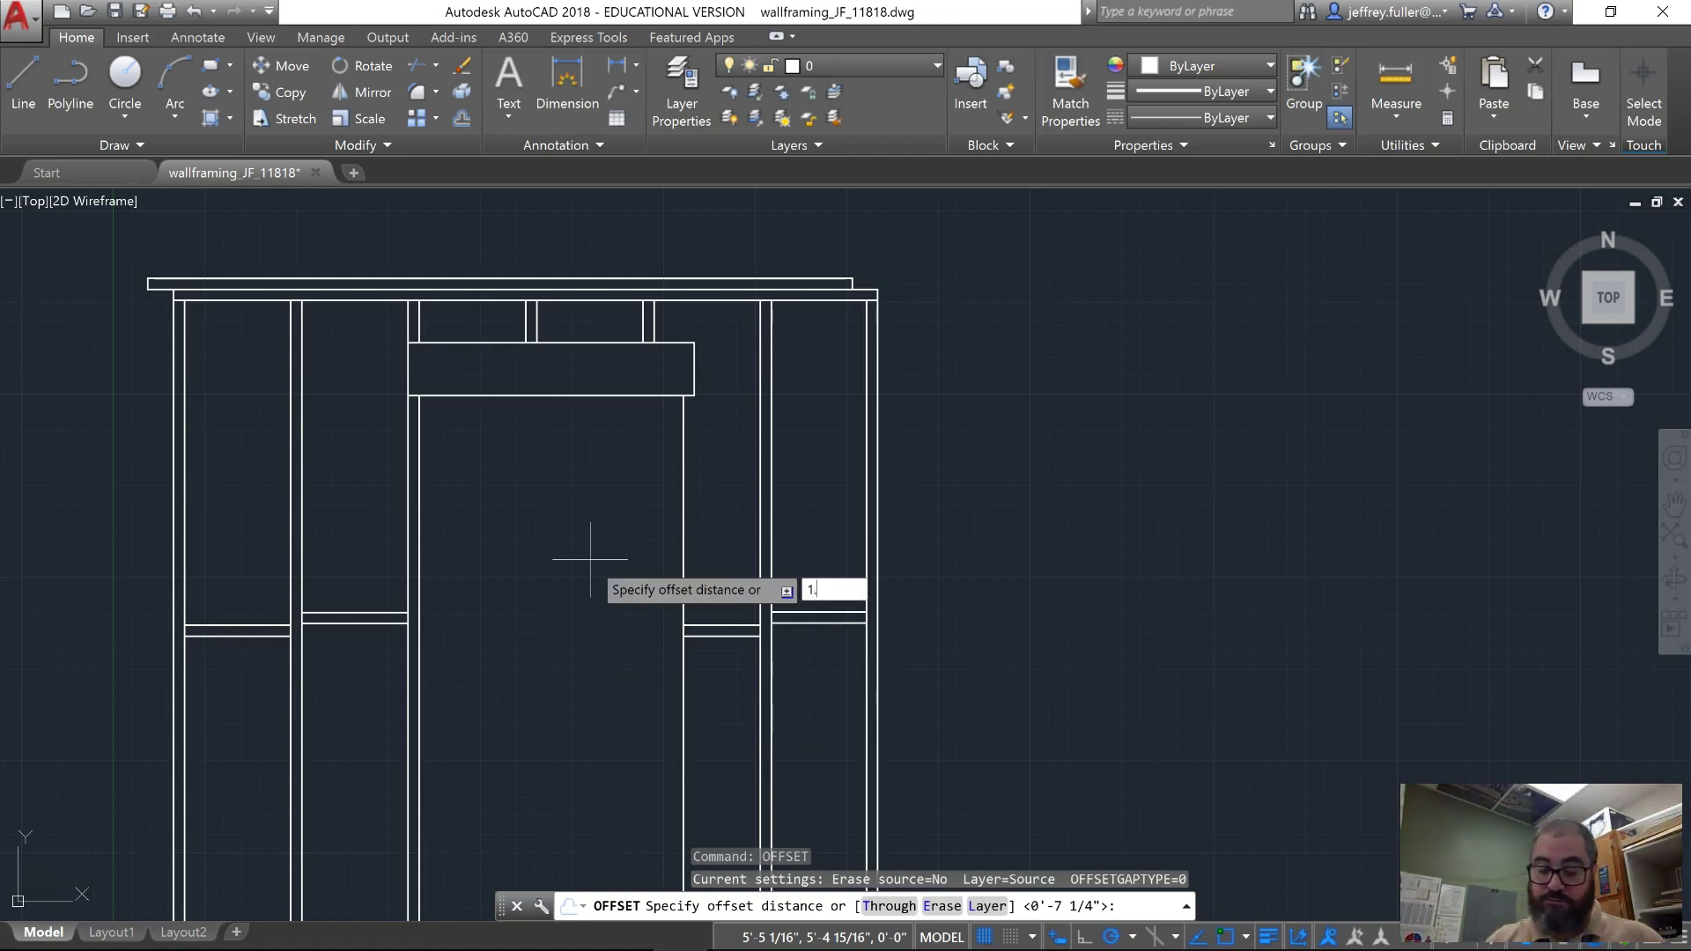
key("Return")
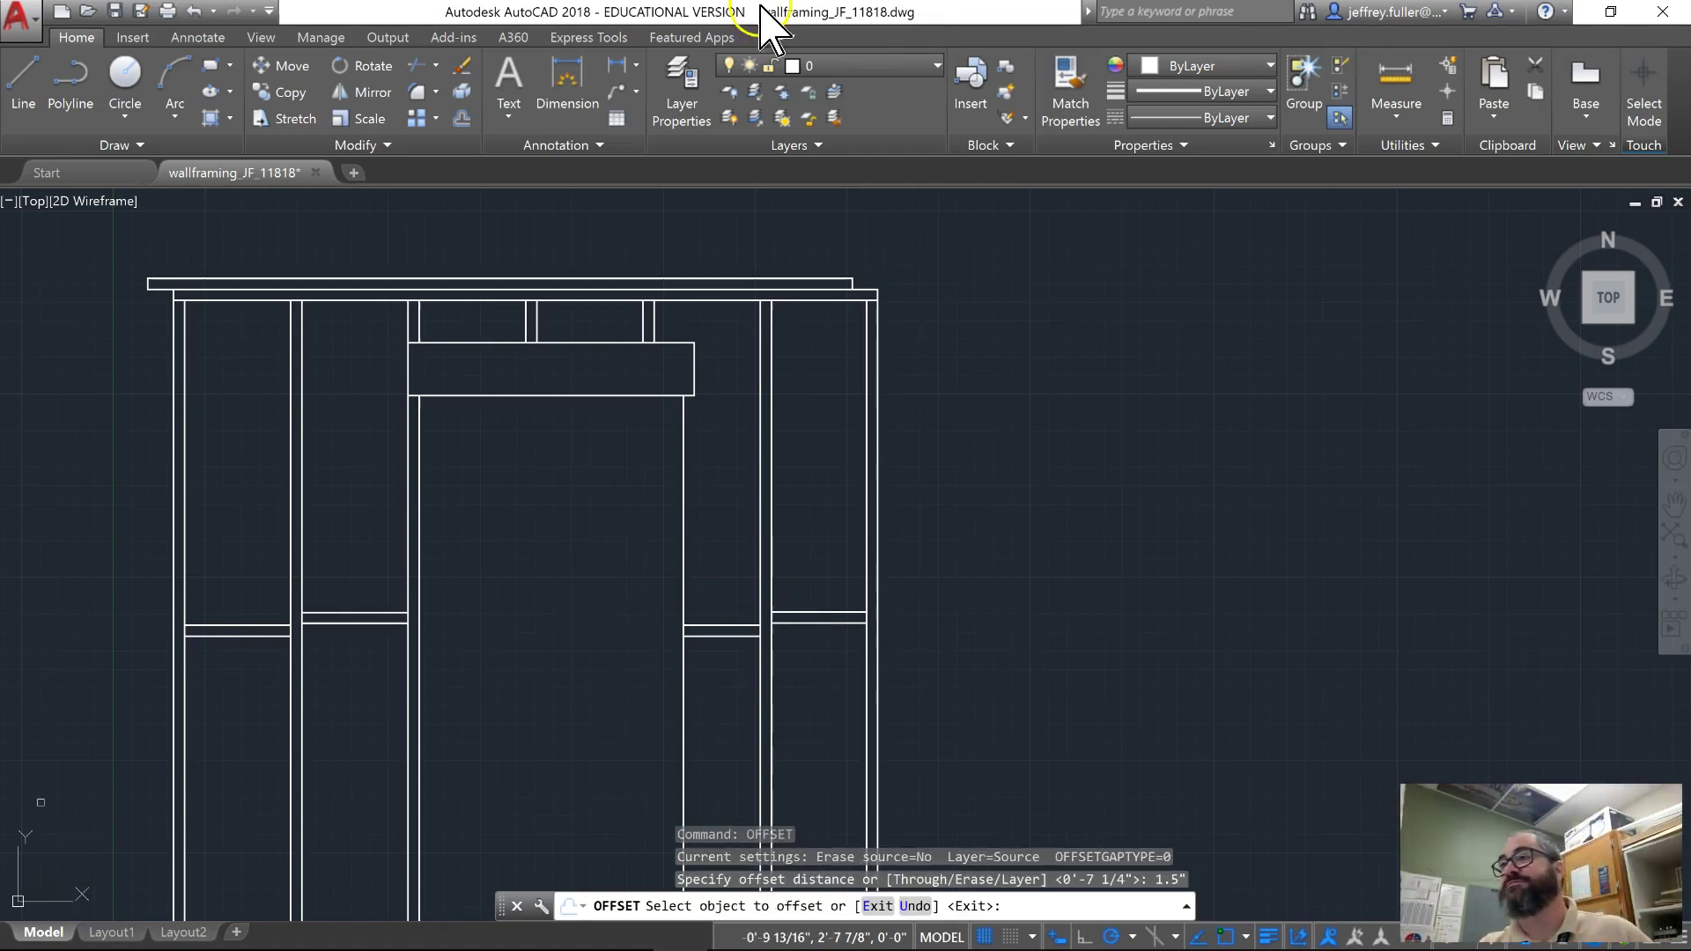
left_click(684, 541)
key("Escape")
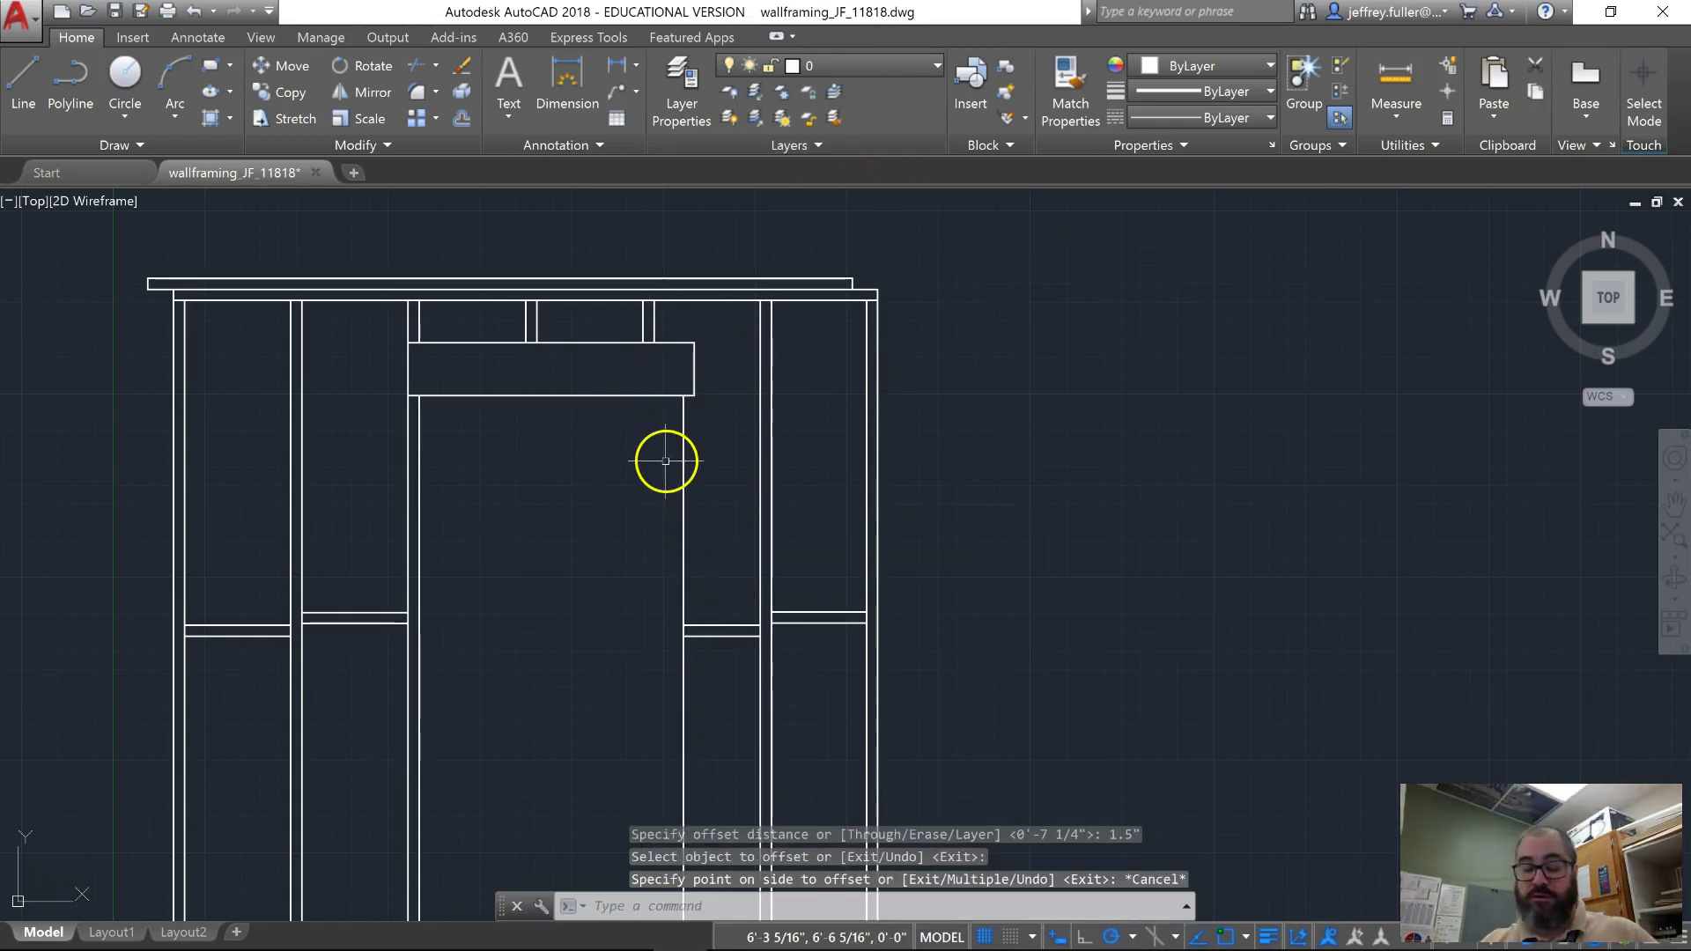
type("of")
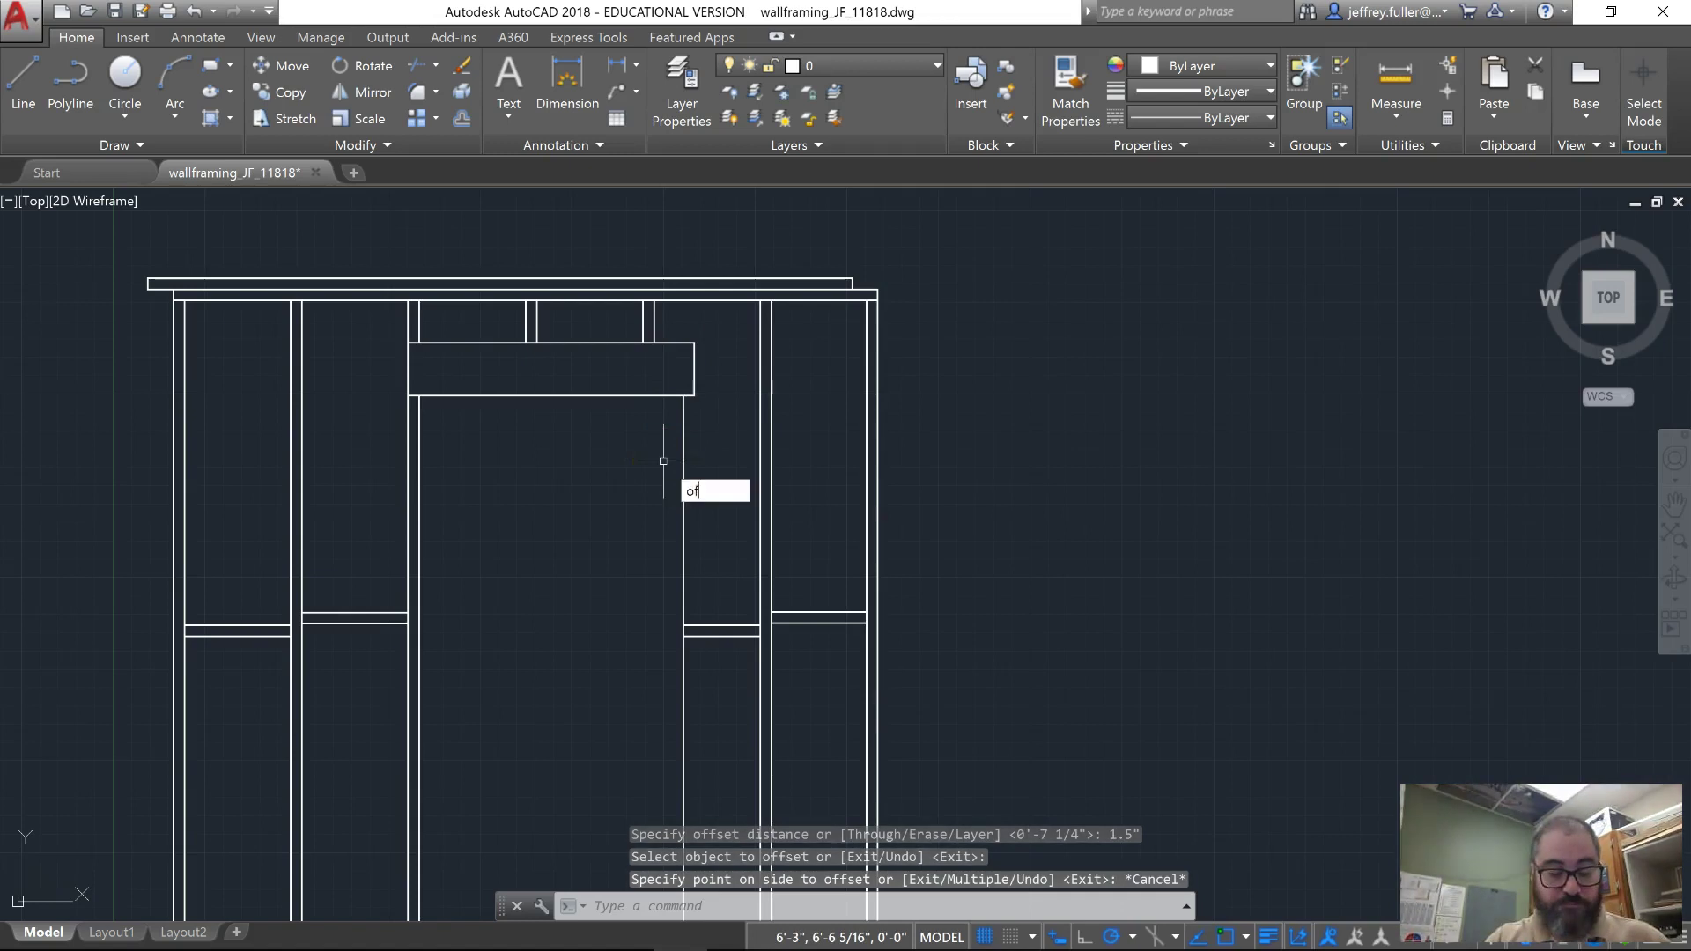
type("fset")
key("Return")
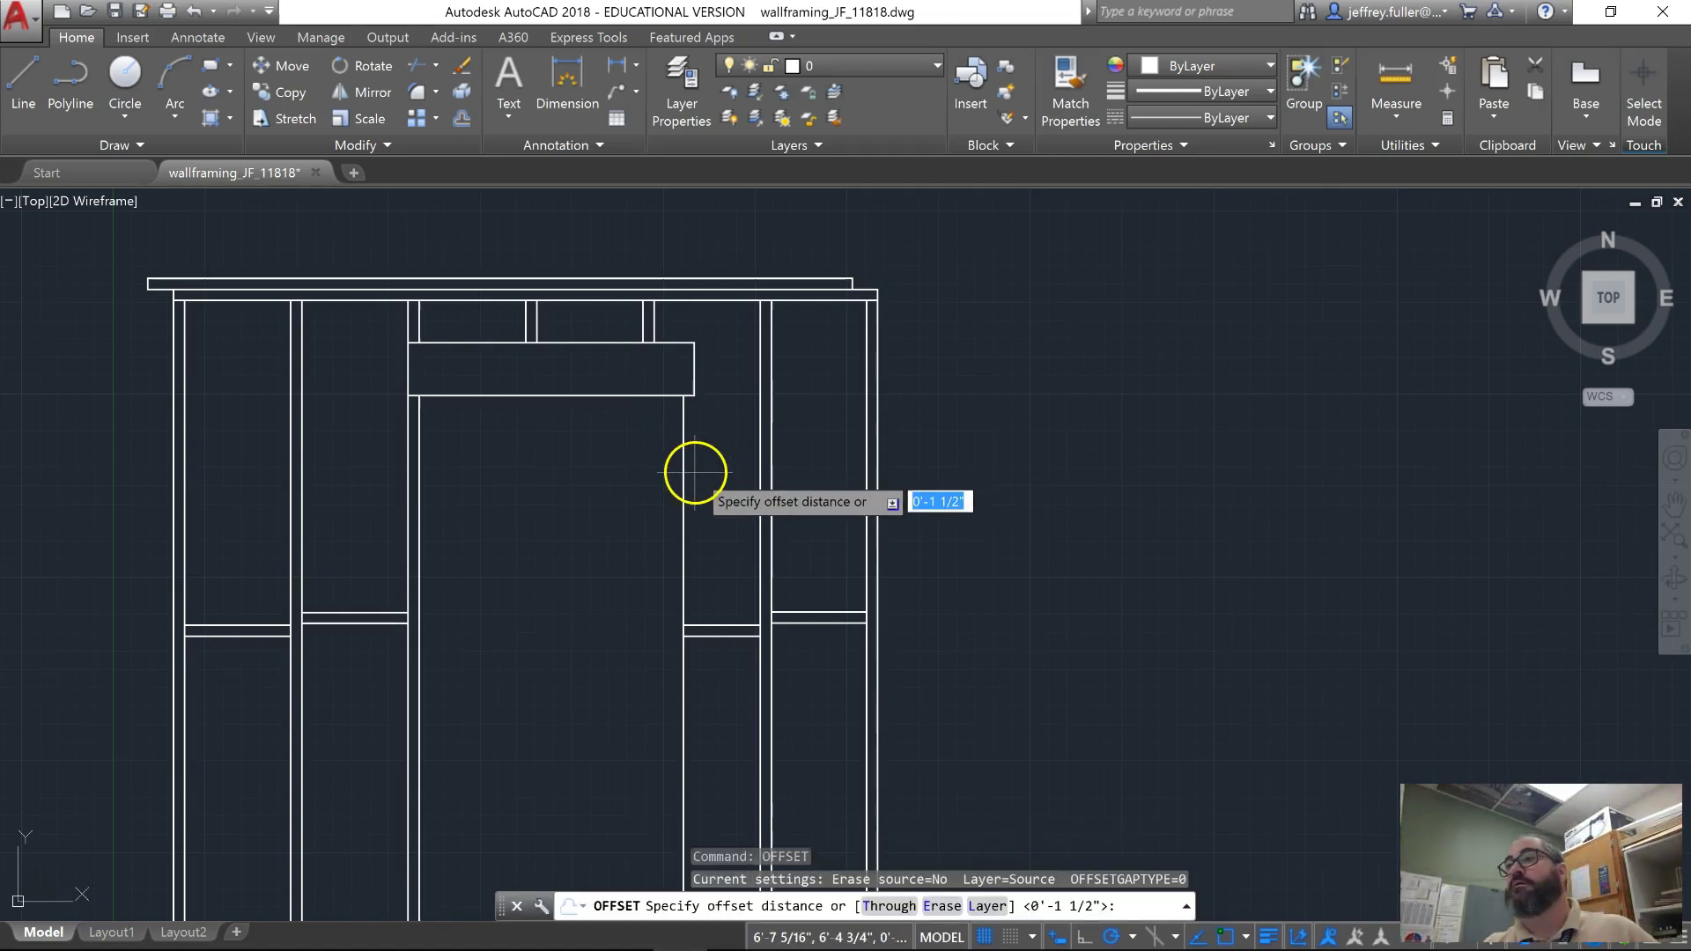
key("Return")
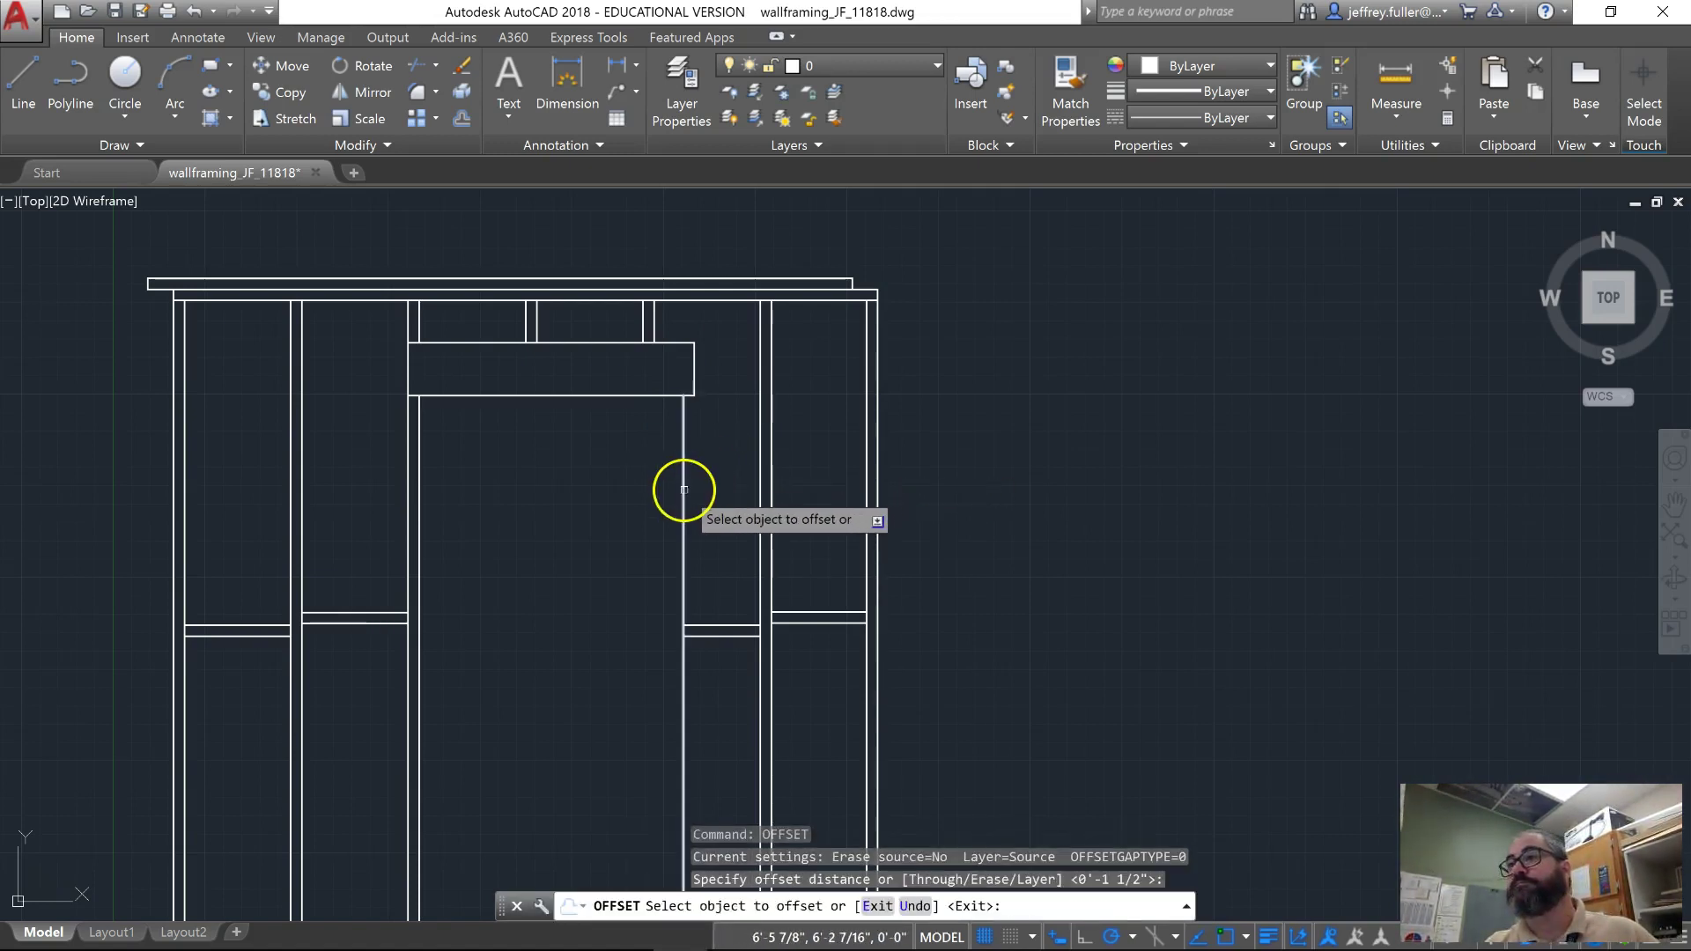
left_click(684, 483)
left_click(701, 495)
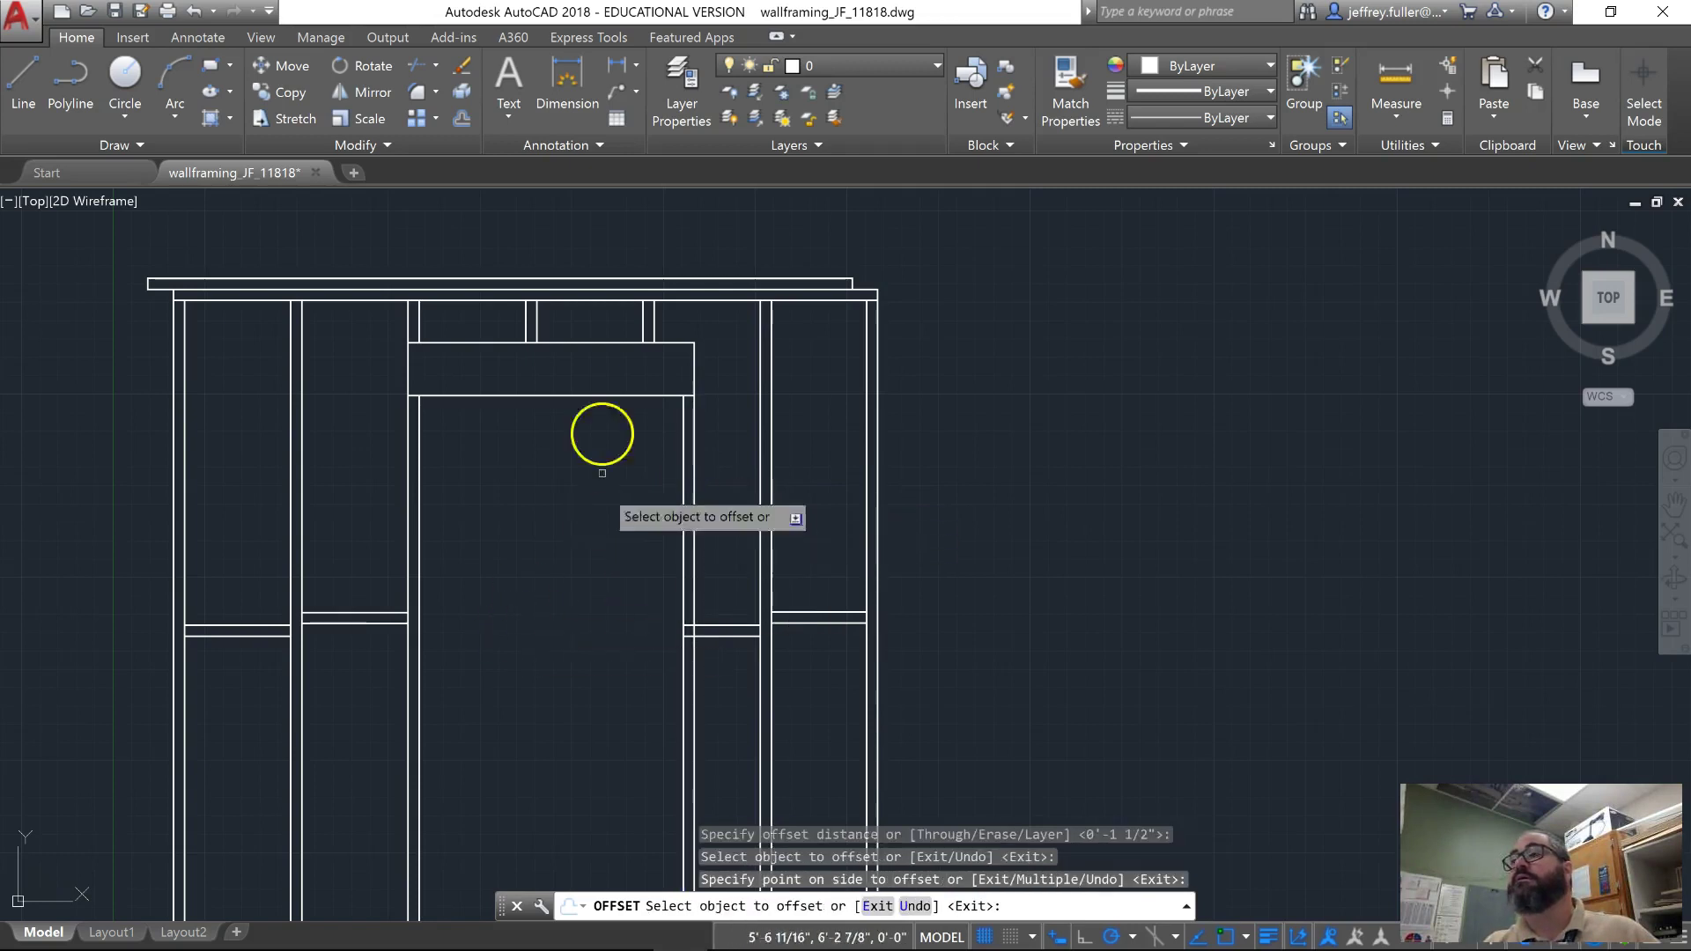
Copy the short cripple stud above the header 5½" right, then zoom toward the studs.
key("Escape")
key("Escape")
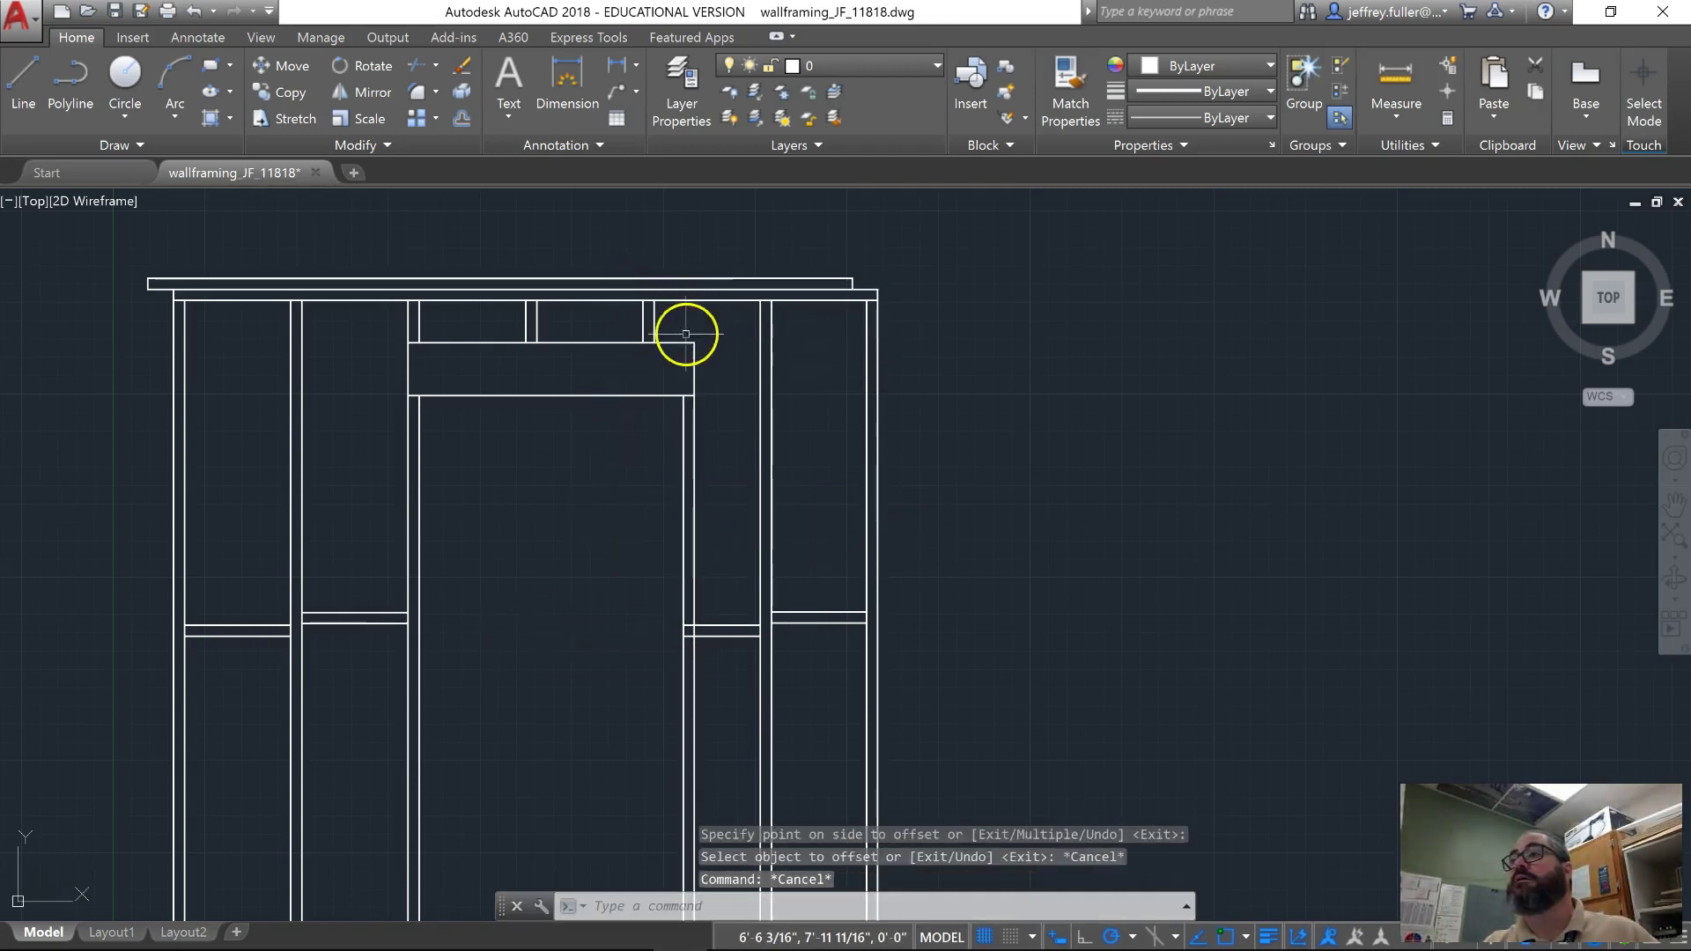
left_click(664, 323)
left_click(623, 331)
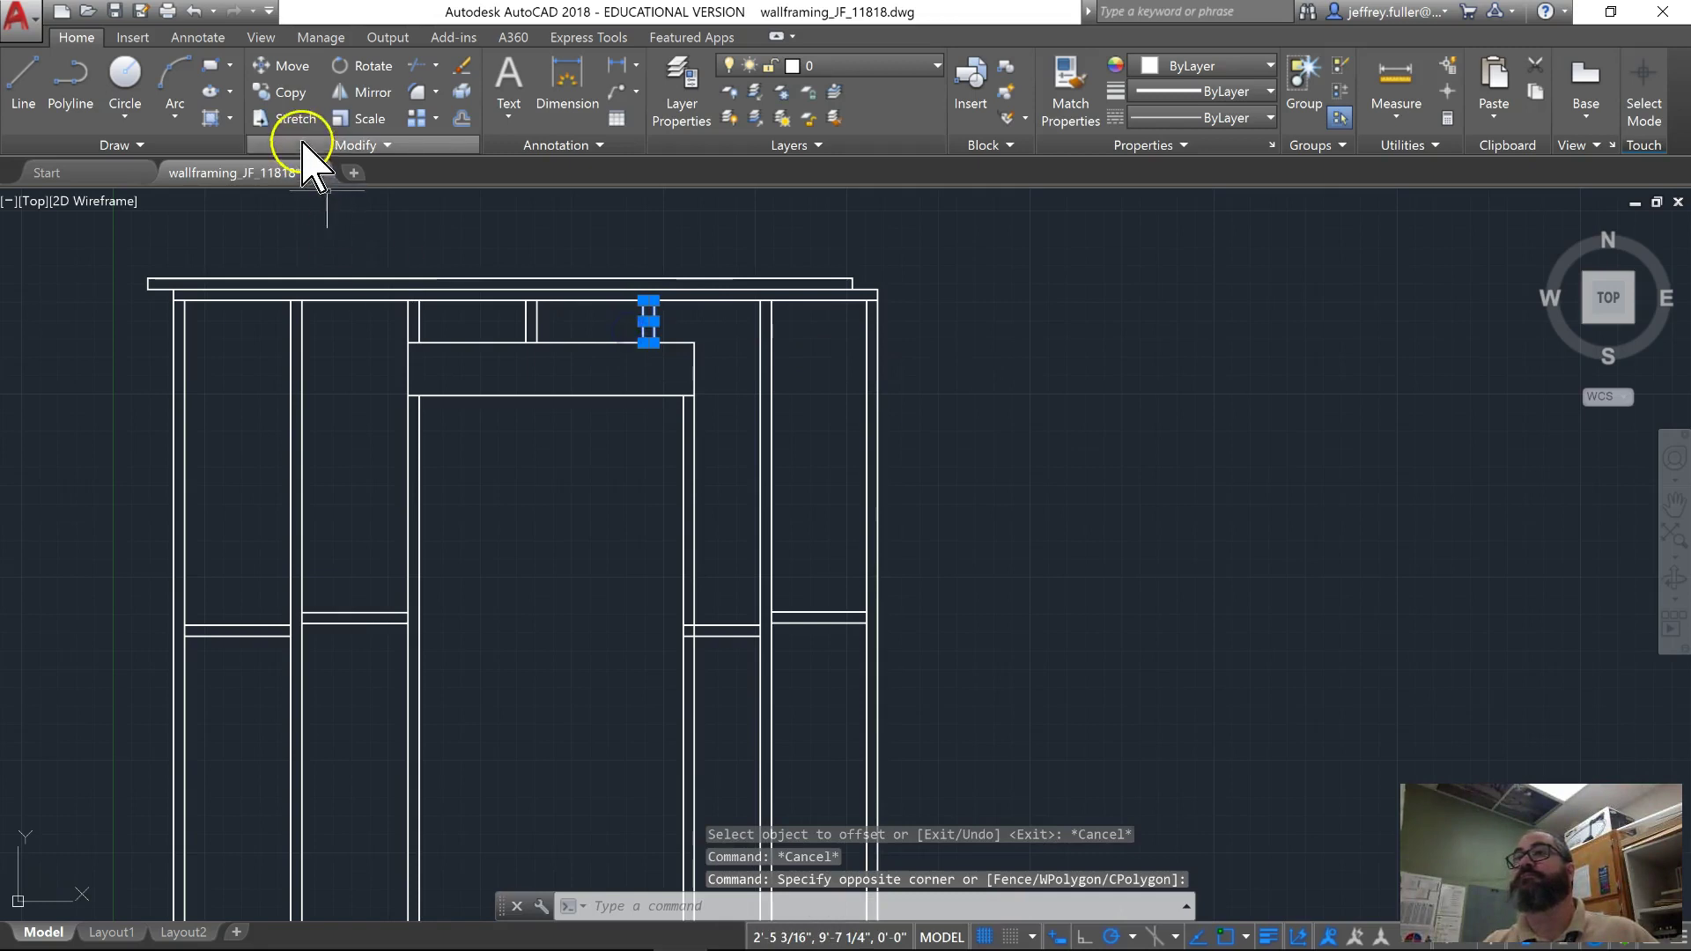
left_click(291, 92)
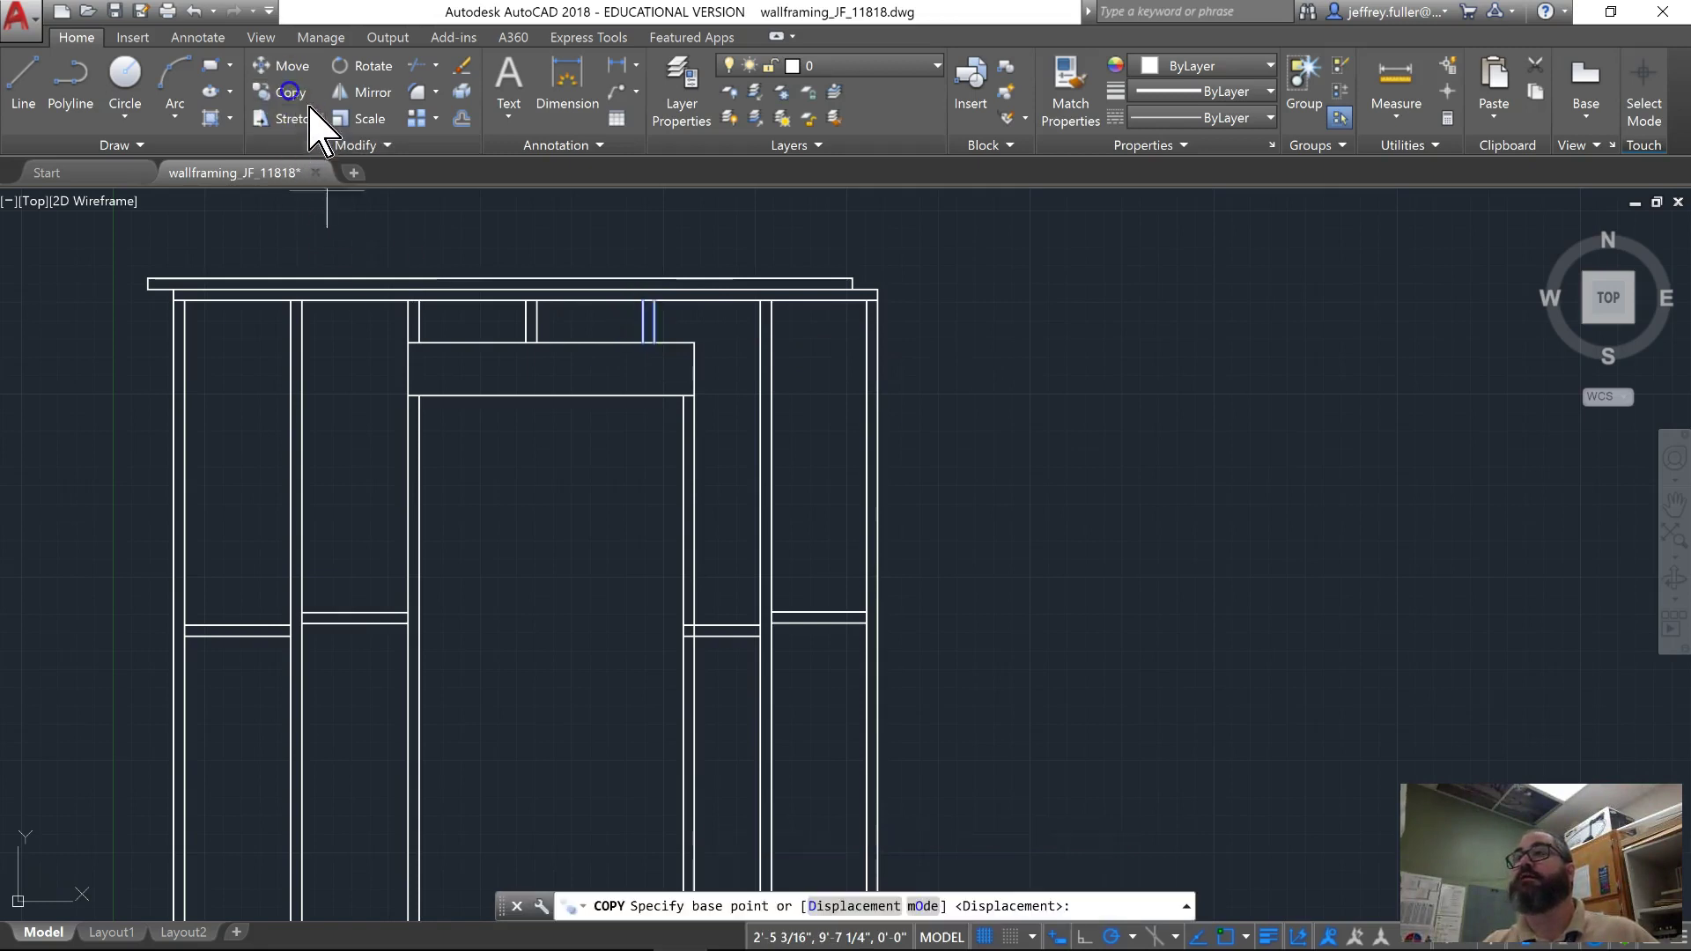
left_click(641, 342)
left_click(683, 343)
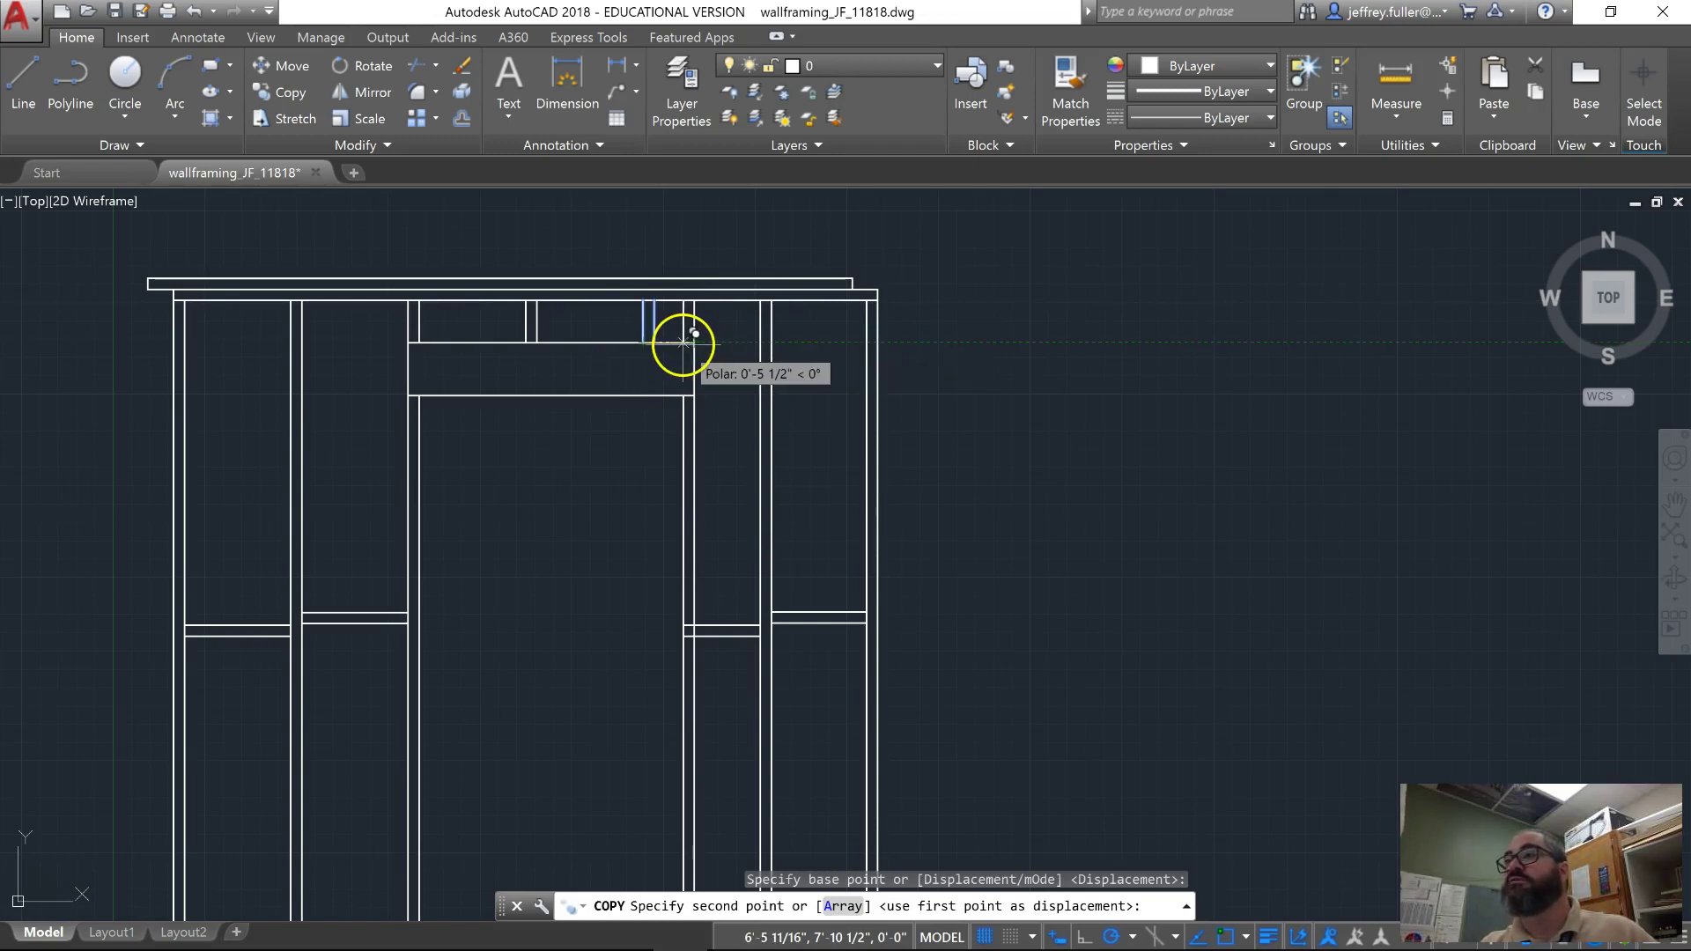
key("Escape")
scroll(609, 571, "down", 2)
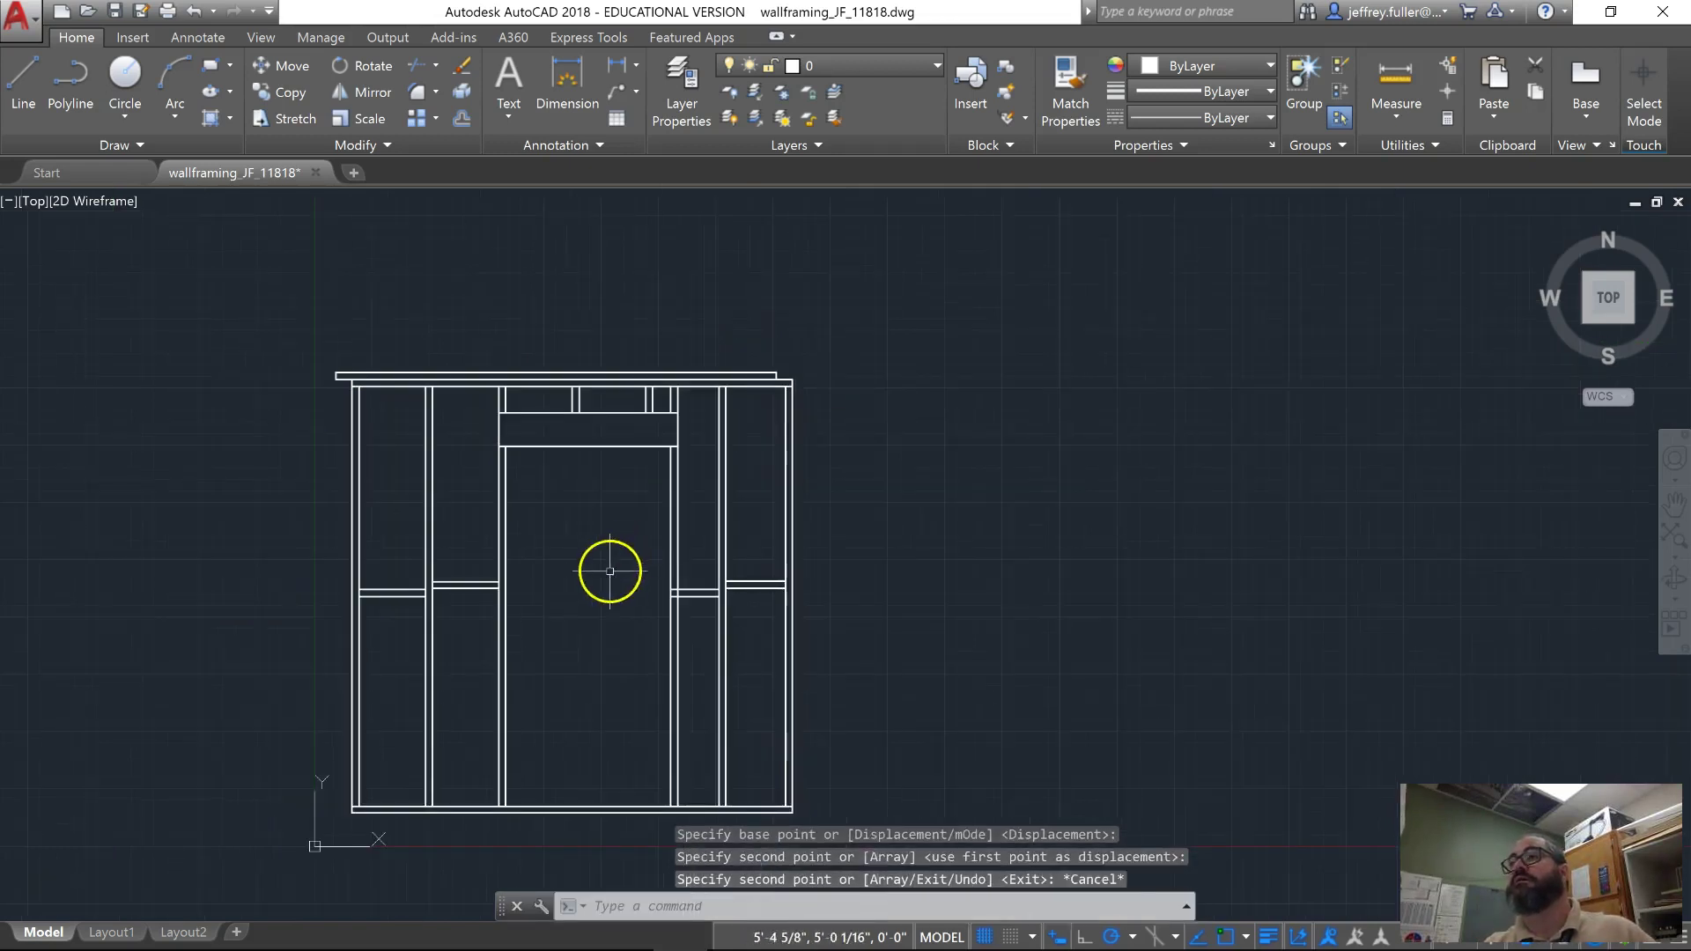
middle_click_drag(610, 571, 618, 400)
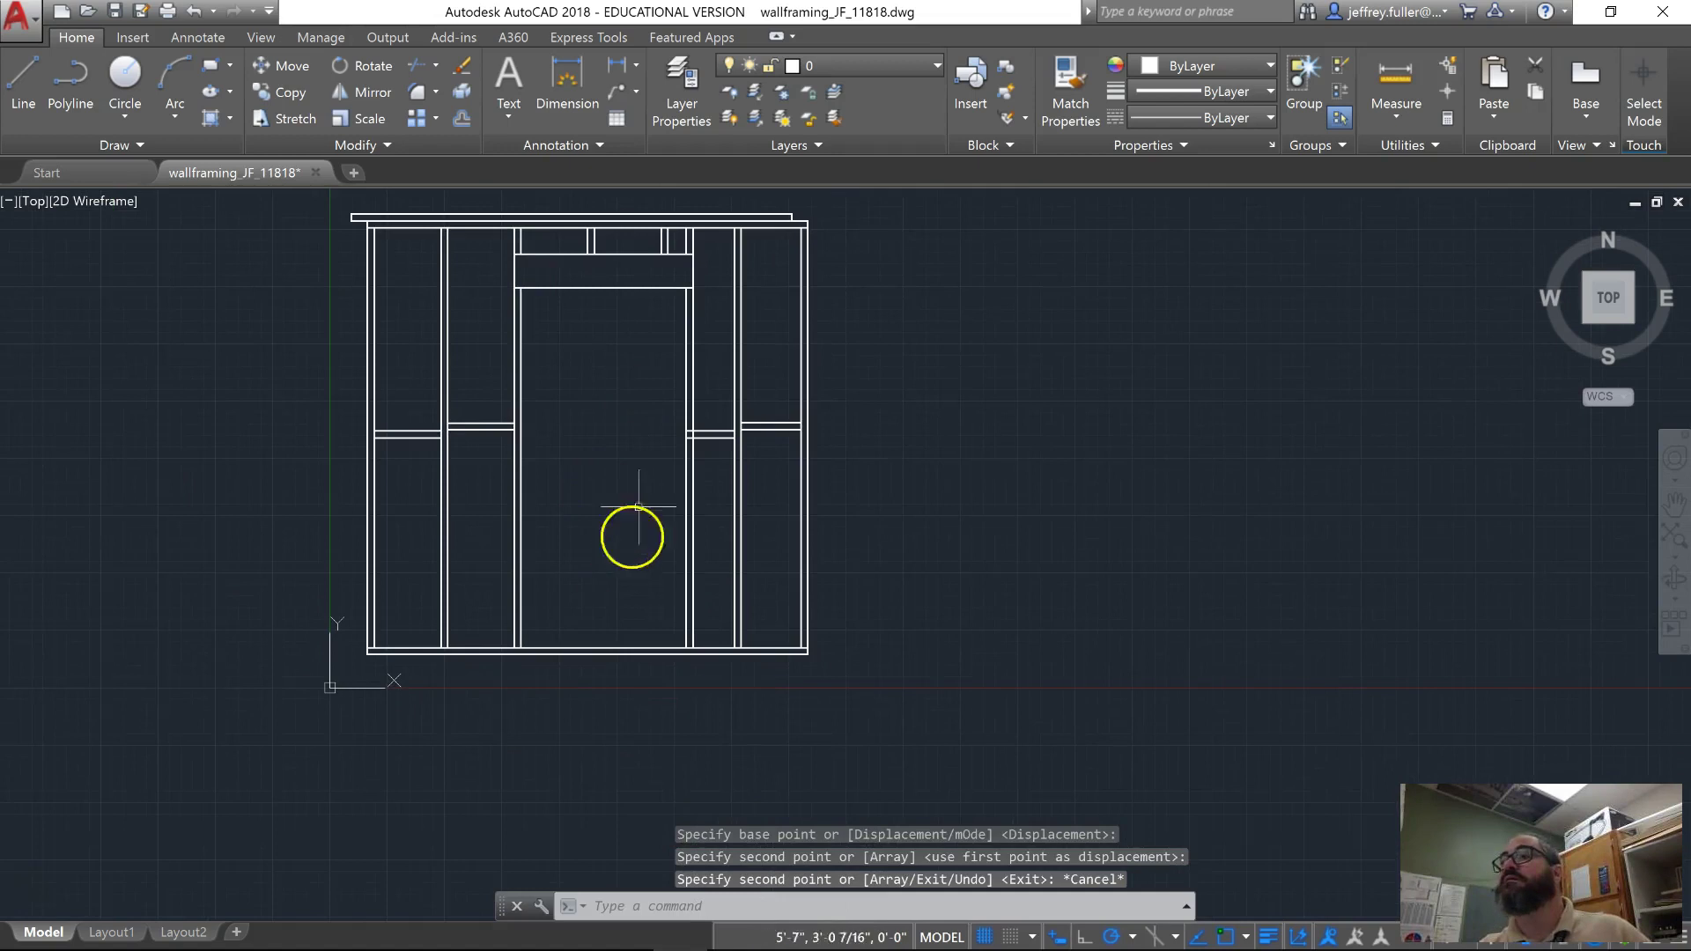
middle_click_drag(581, 503, 584, 539)
scroll(657, 520, "up", 4)
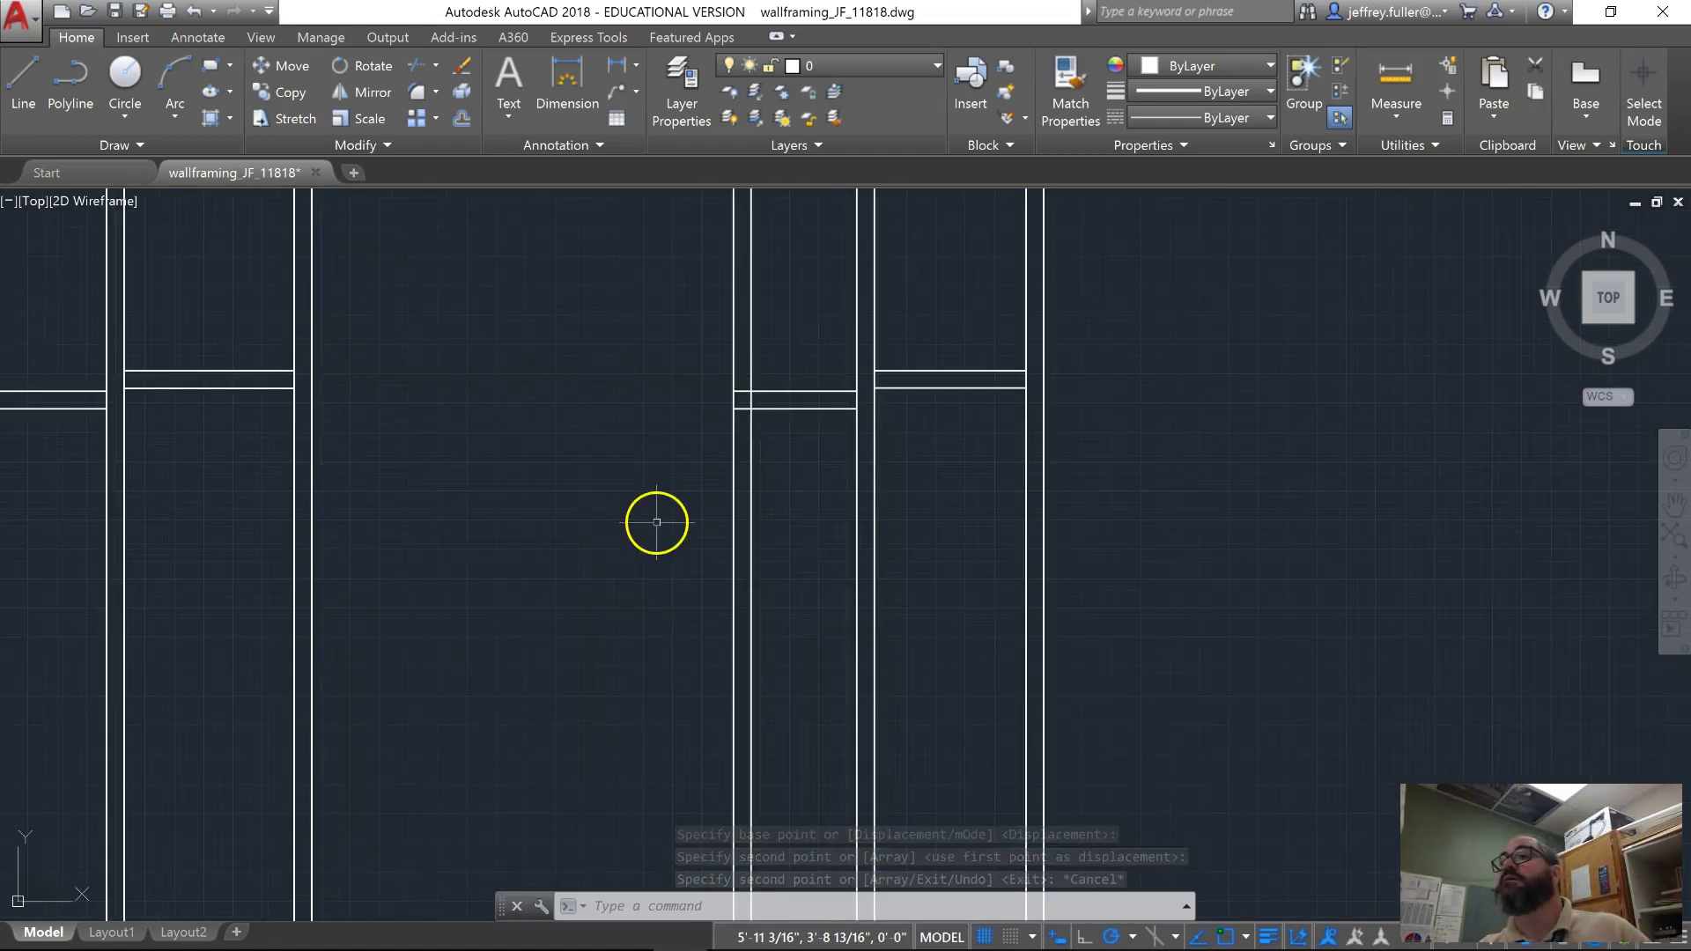
Trim the blocking ends crossing the double stud beside the door's right jamb, then recentre the wall.
type("trim")
key("Return")
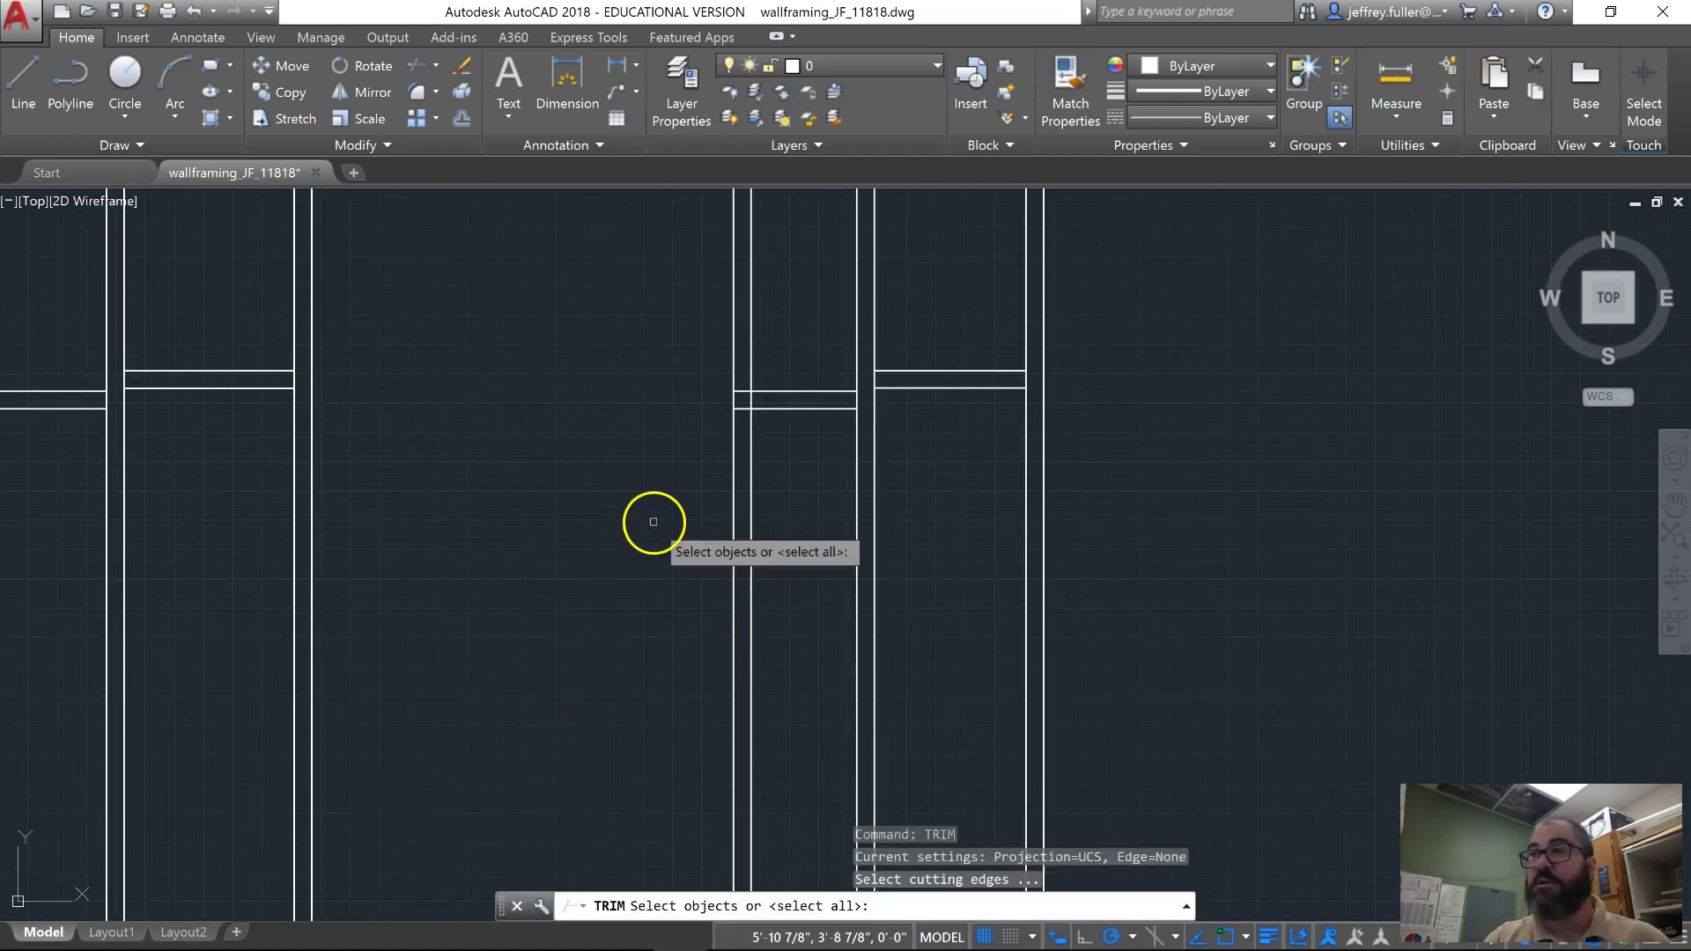
key("Return")
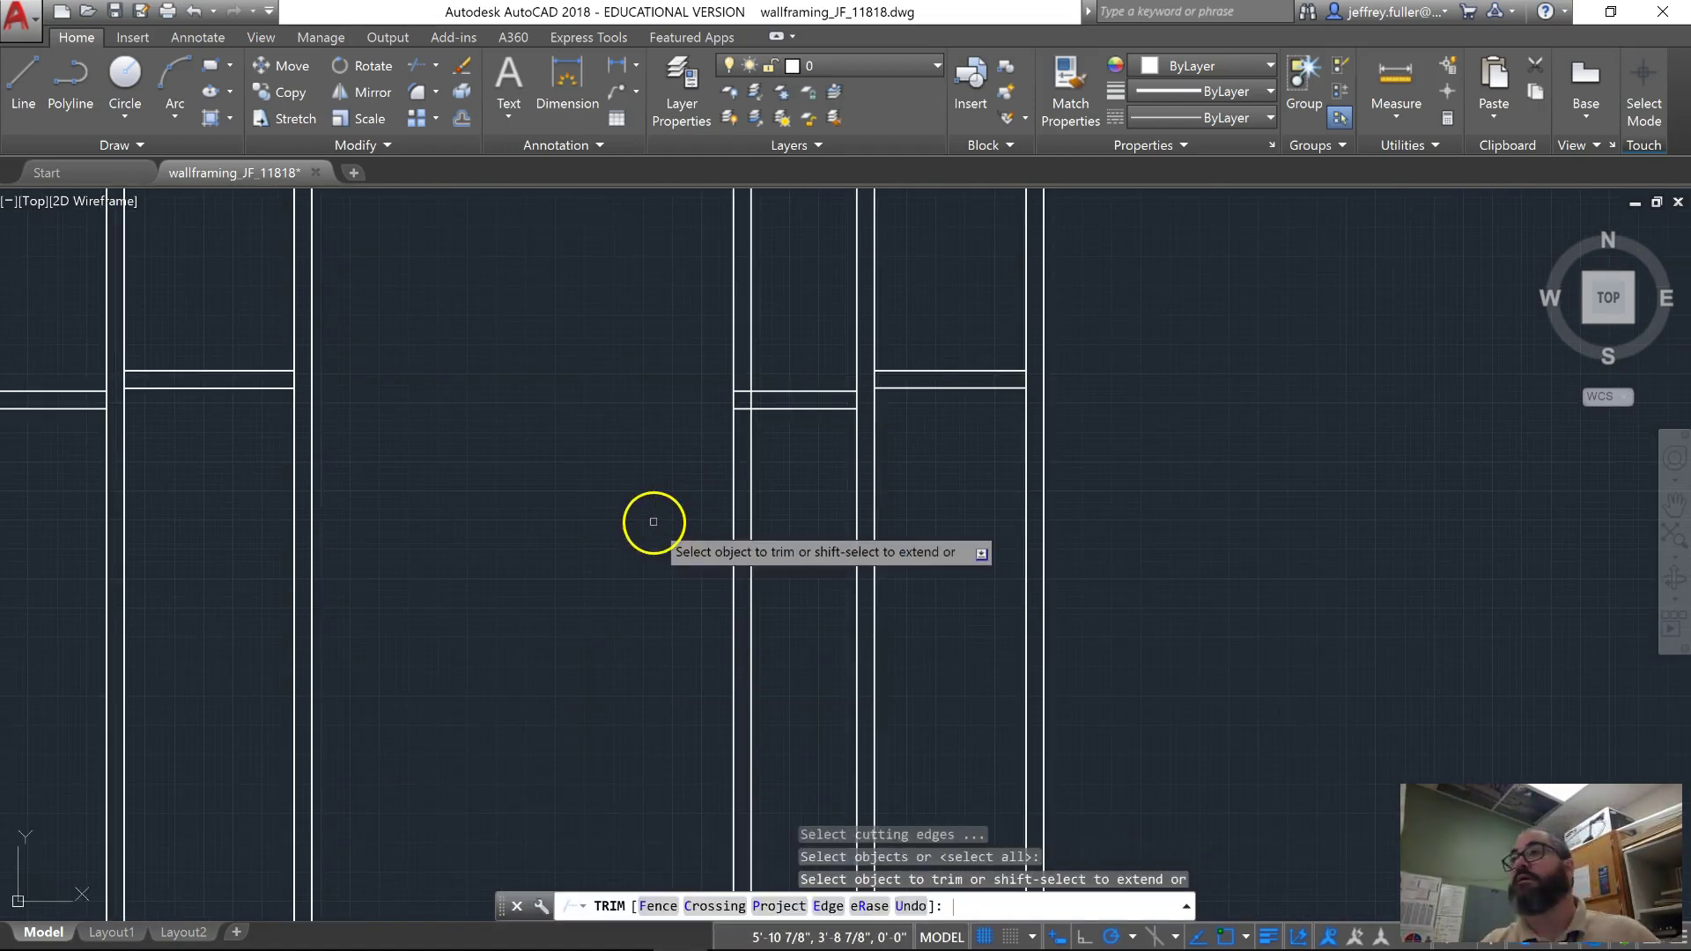
left_click(745, 374)
left_click(742, 437)
key("Escape")
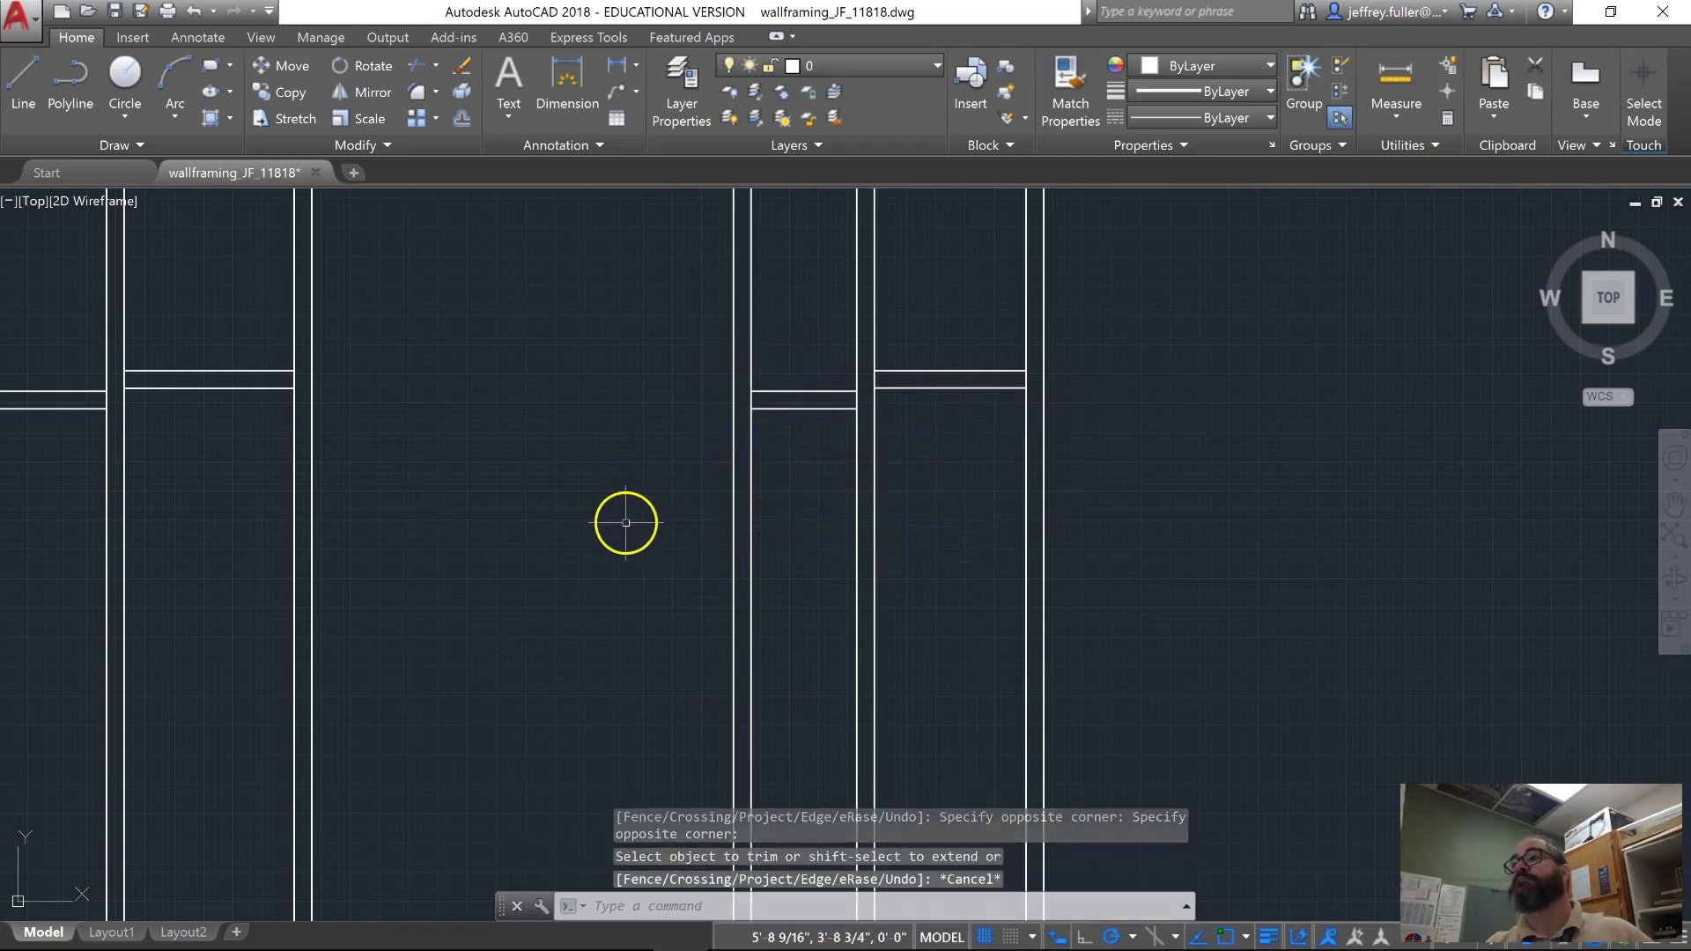
scroll(630, 517, "down", 5)
middle_click_drag(578, 523, 669, 541)
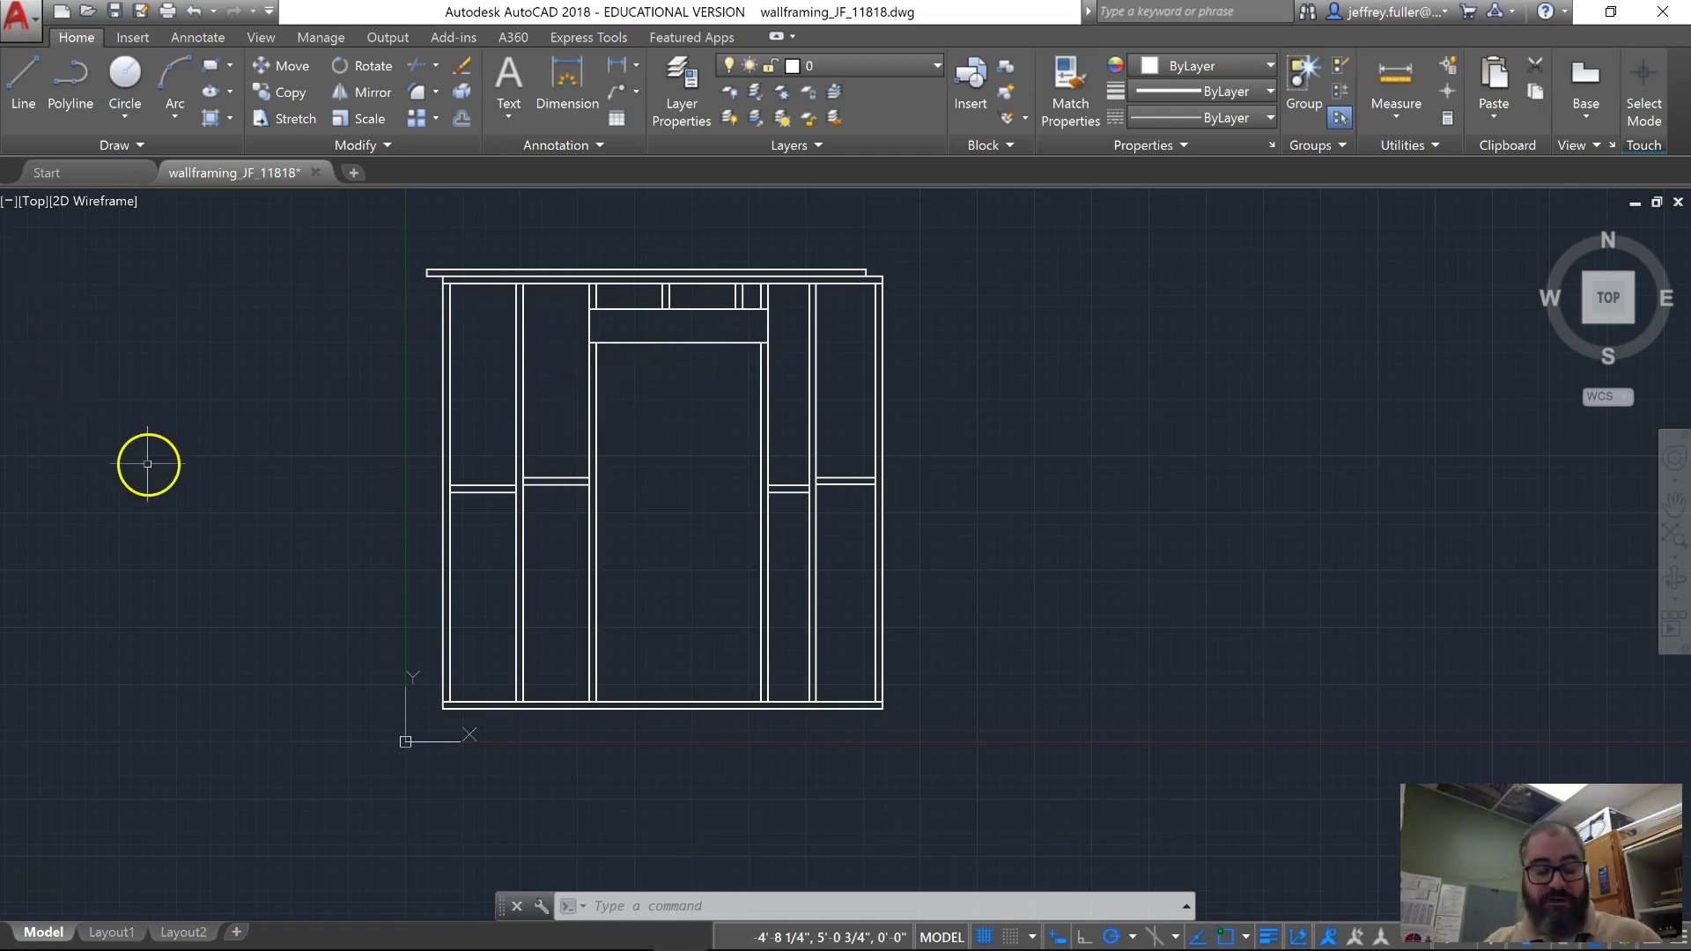
Offset the left door-opening line 1 1/2" to its left.
type("fset")
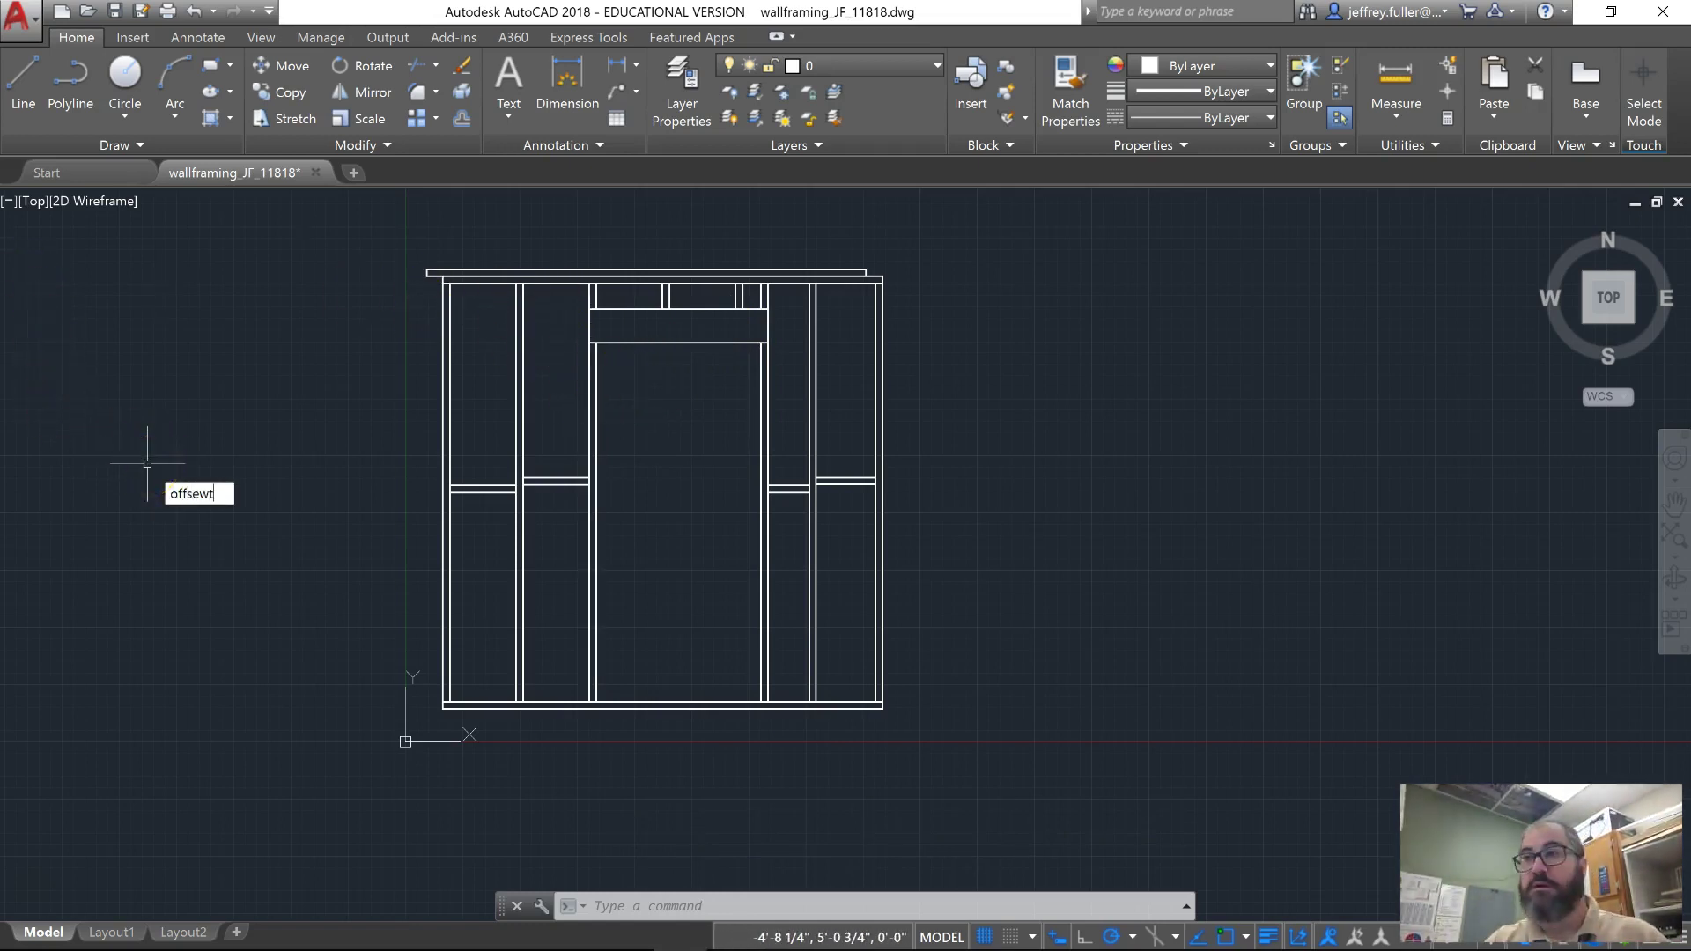
key("Return")
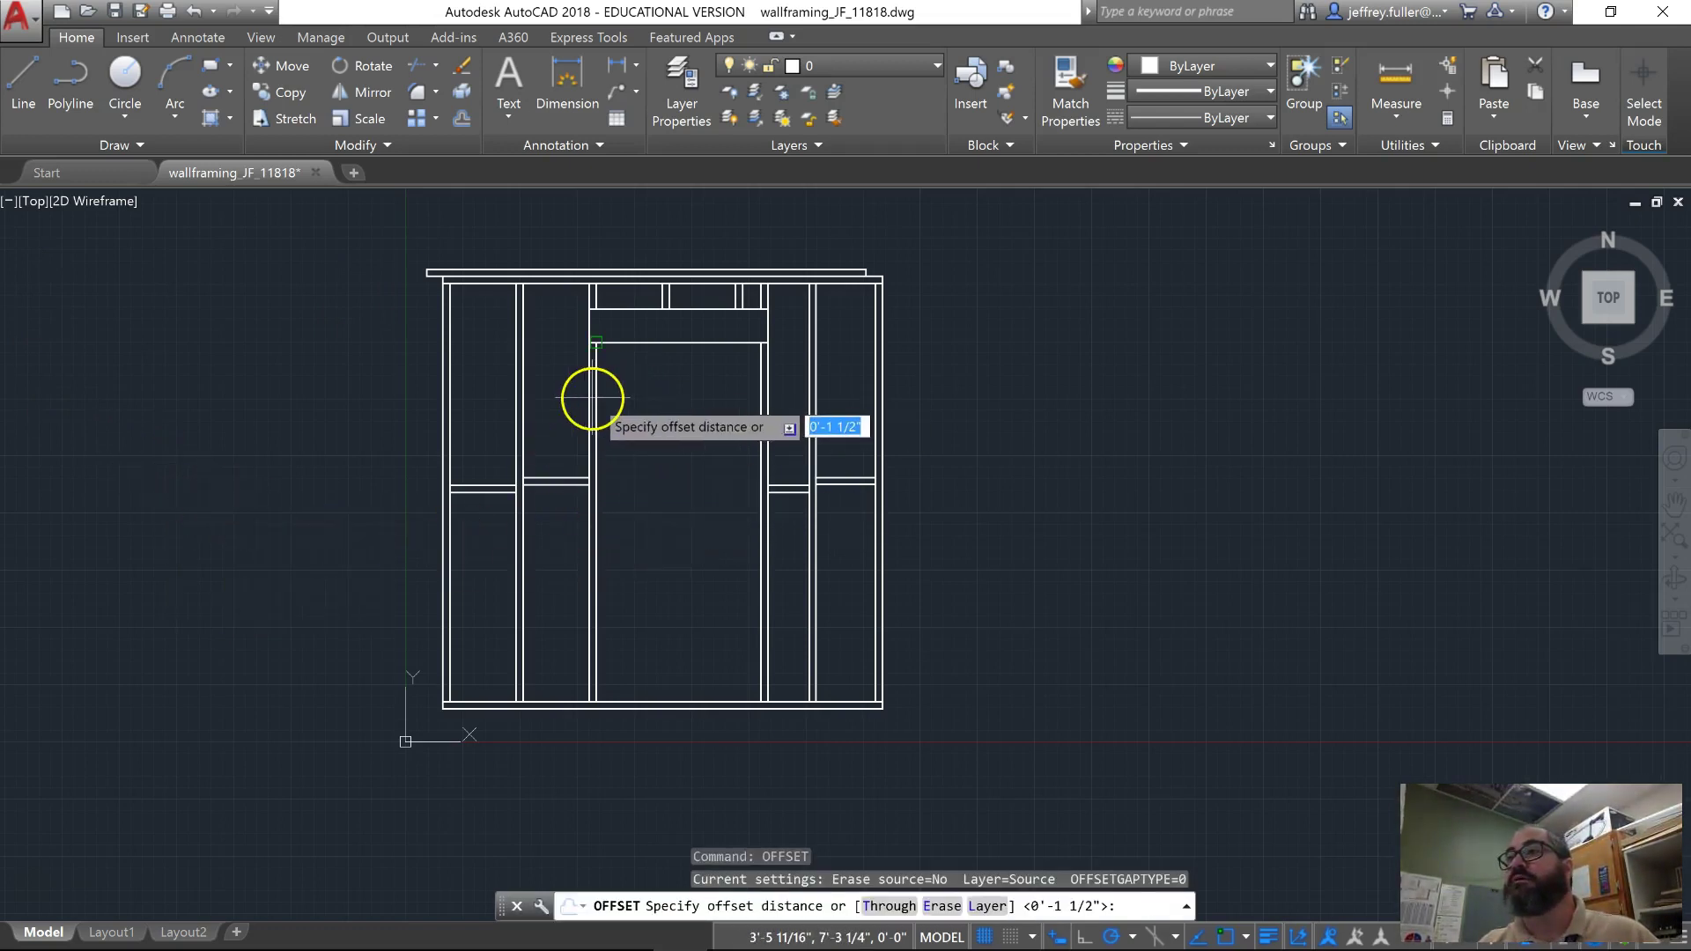
scroll(586, 403, "up", 4)
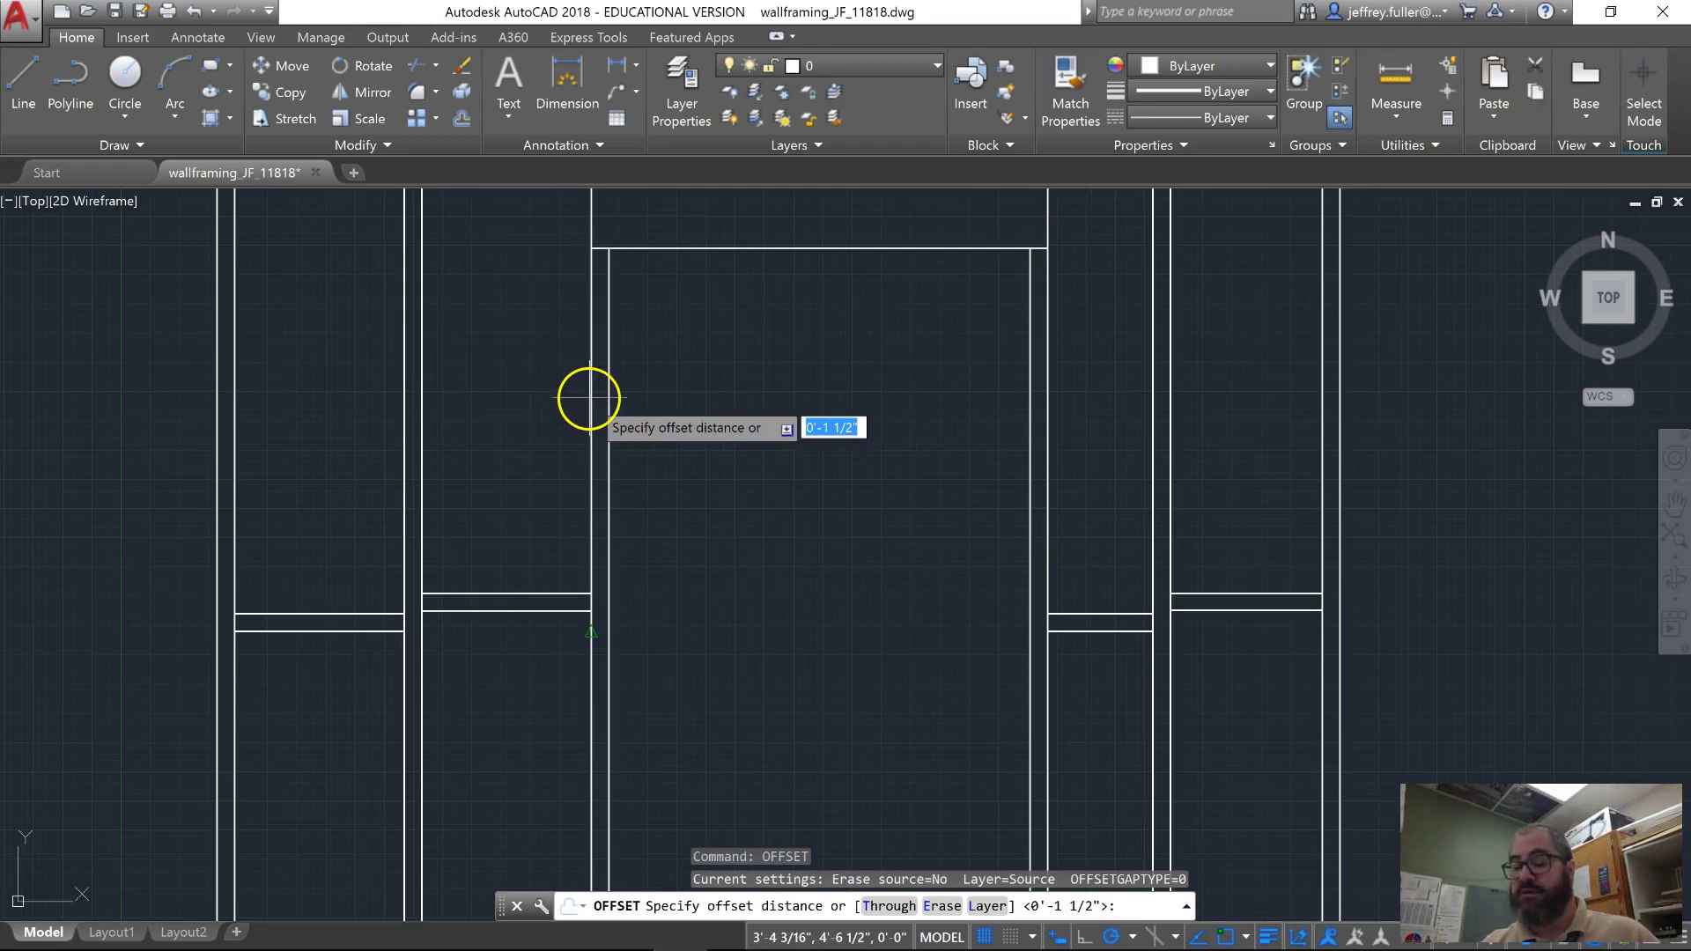
key("Return")
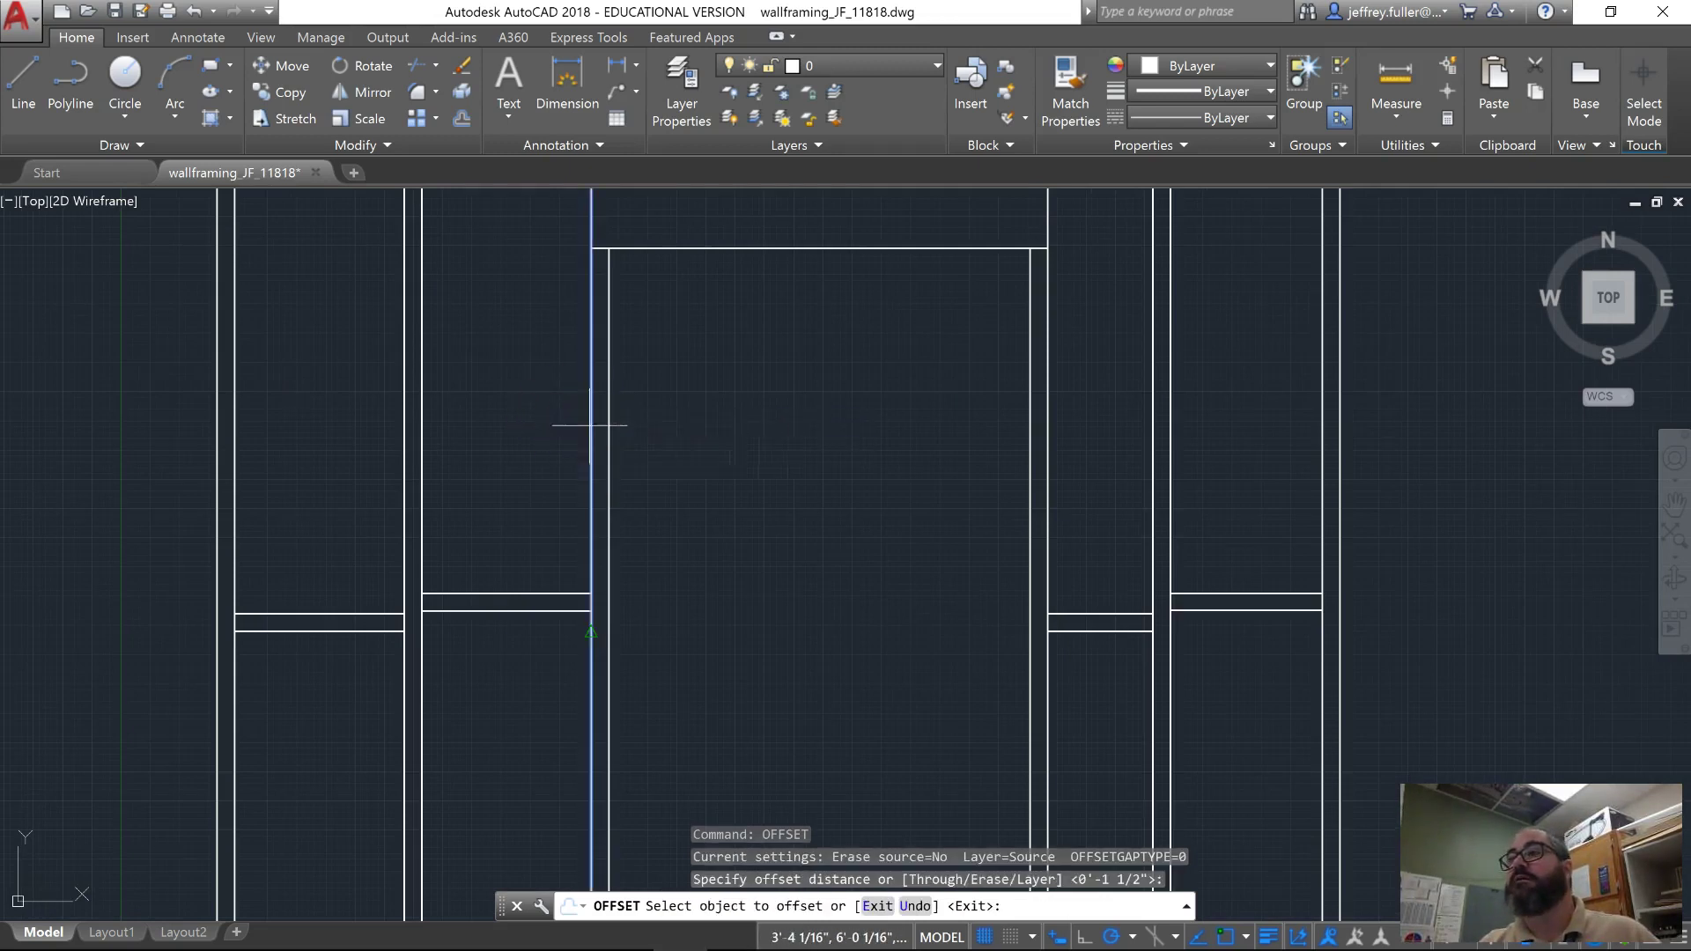
left_click(589, 422)
left_click(574, 429)
Offset the right door-side stud and header-area lines 1 1/2" to the right.
scroll(864, 511, "down", 2)
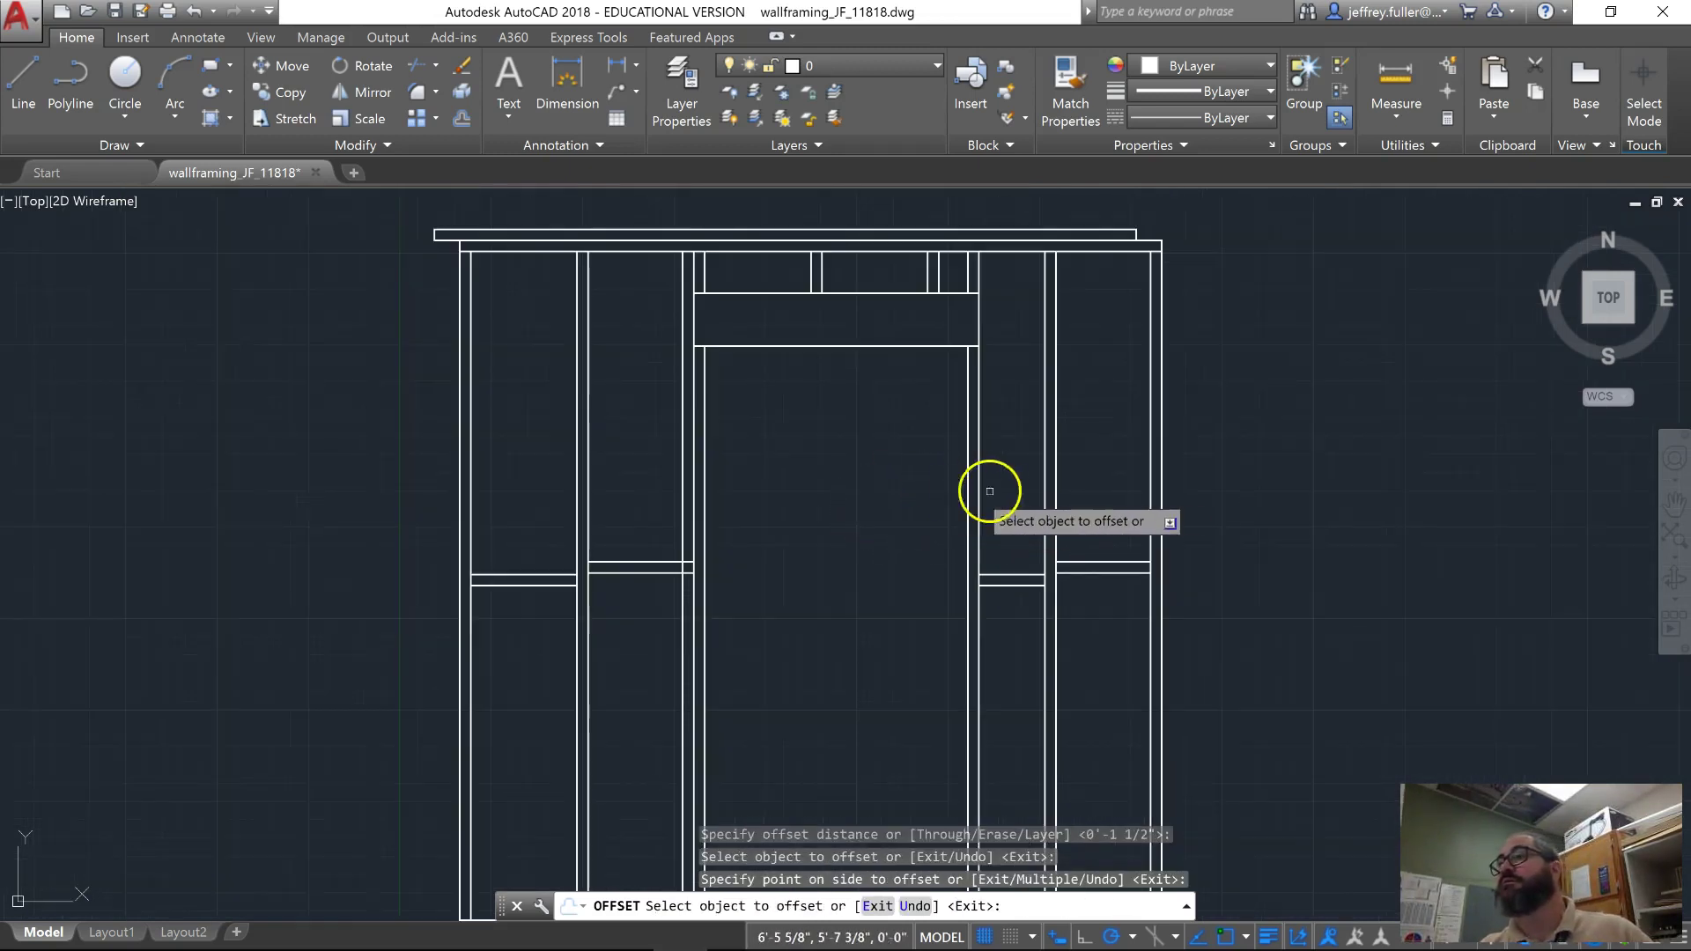
left_click(978, 495)
left_click(1000, 396)
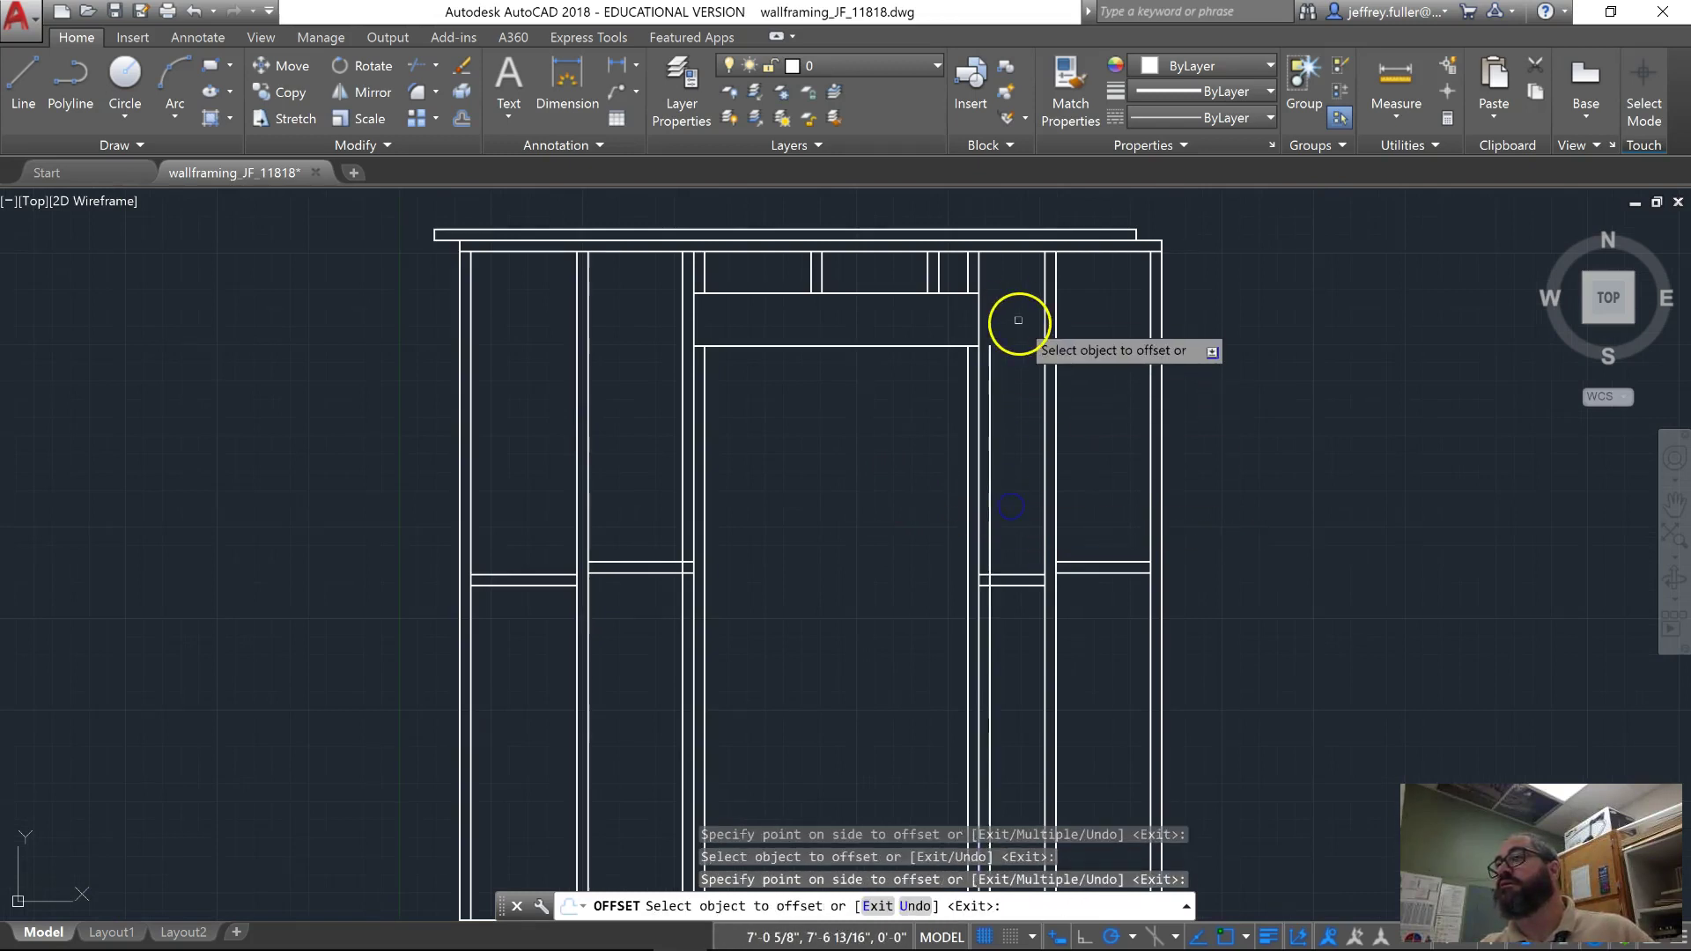
left_click(978, 317)
left_click(984, 312)
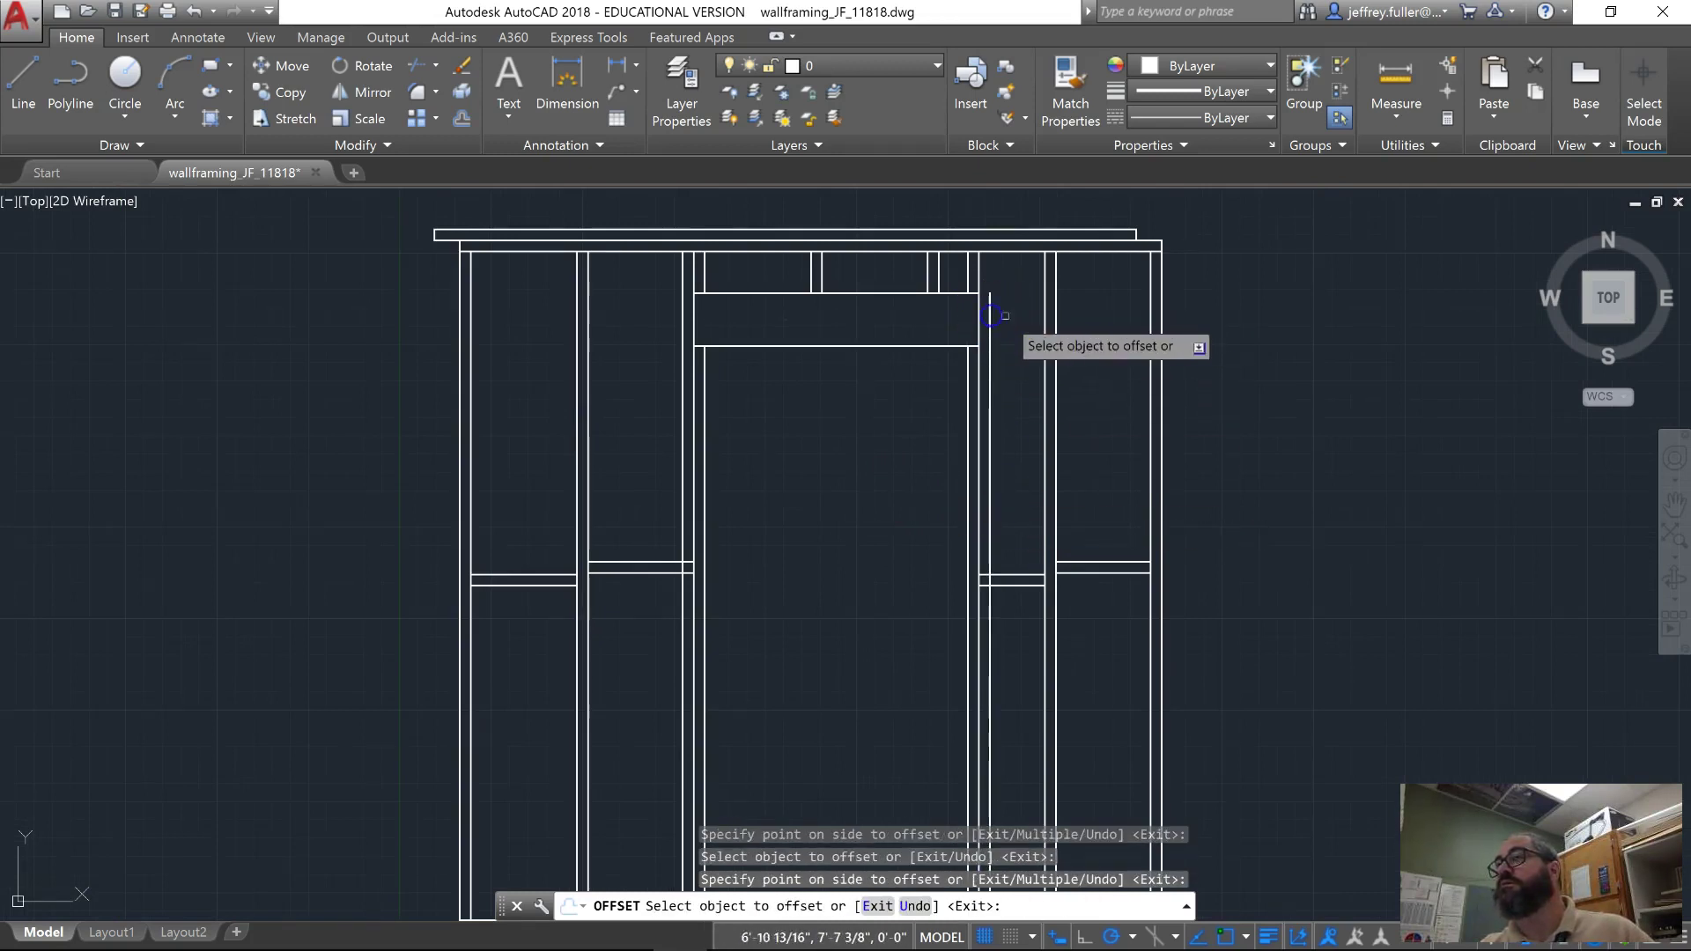
left_click(980, 264)
left_click(989, 430)
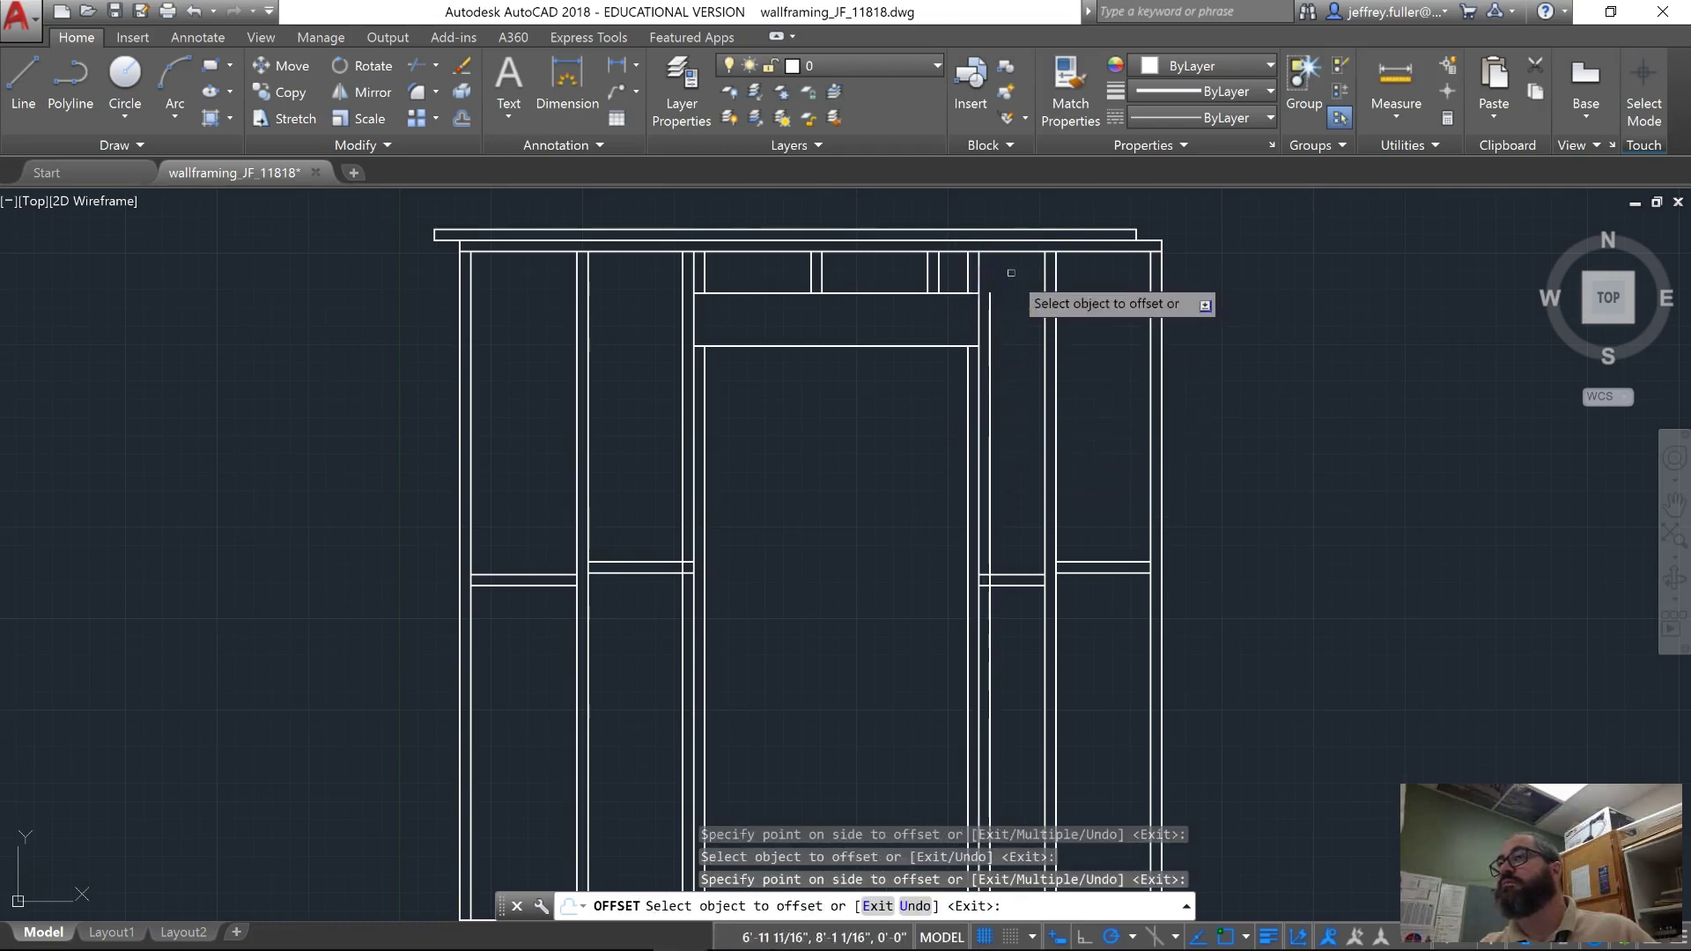
left_click(985, 277)
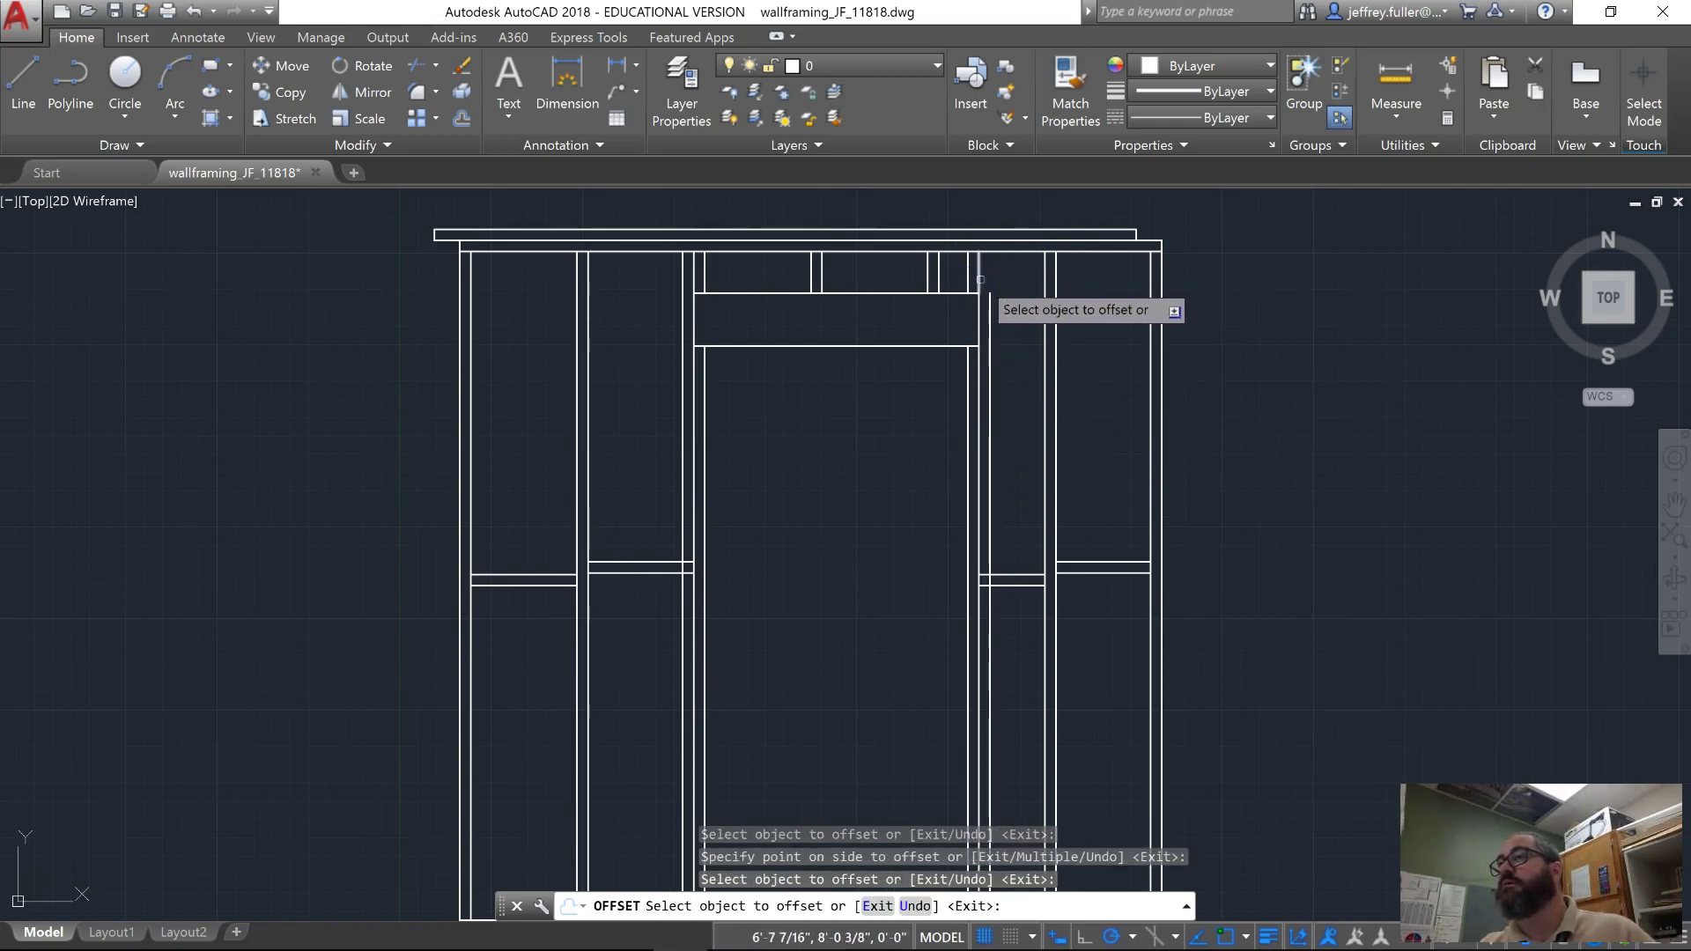
left_click(978, 275)
left_click(1028, 457)
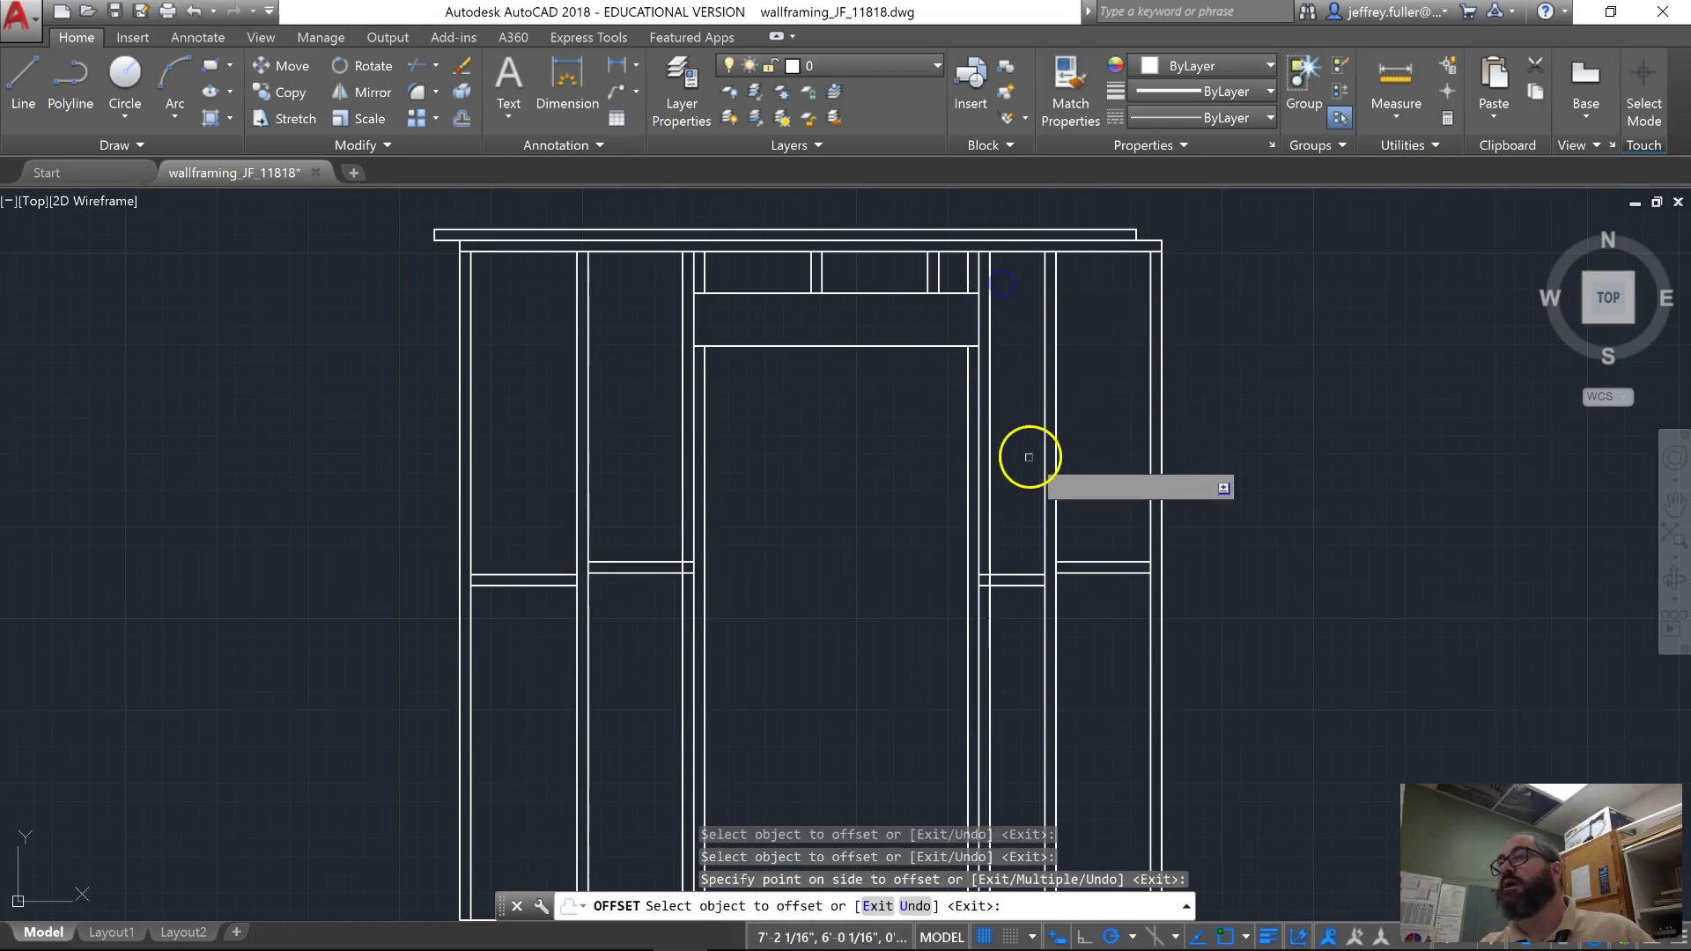
Restart offsetting with a 1.5 inch distance.
scroll(1028, 457, "down", 2)
key("Return")
key("Return")
key("Return")
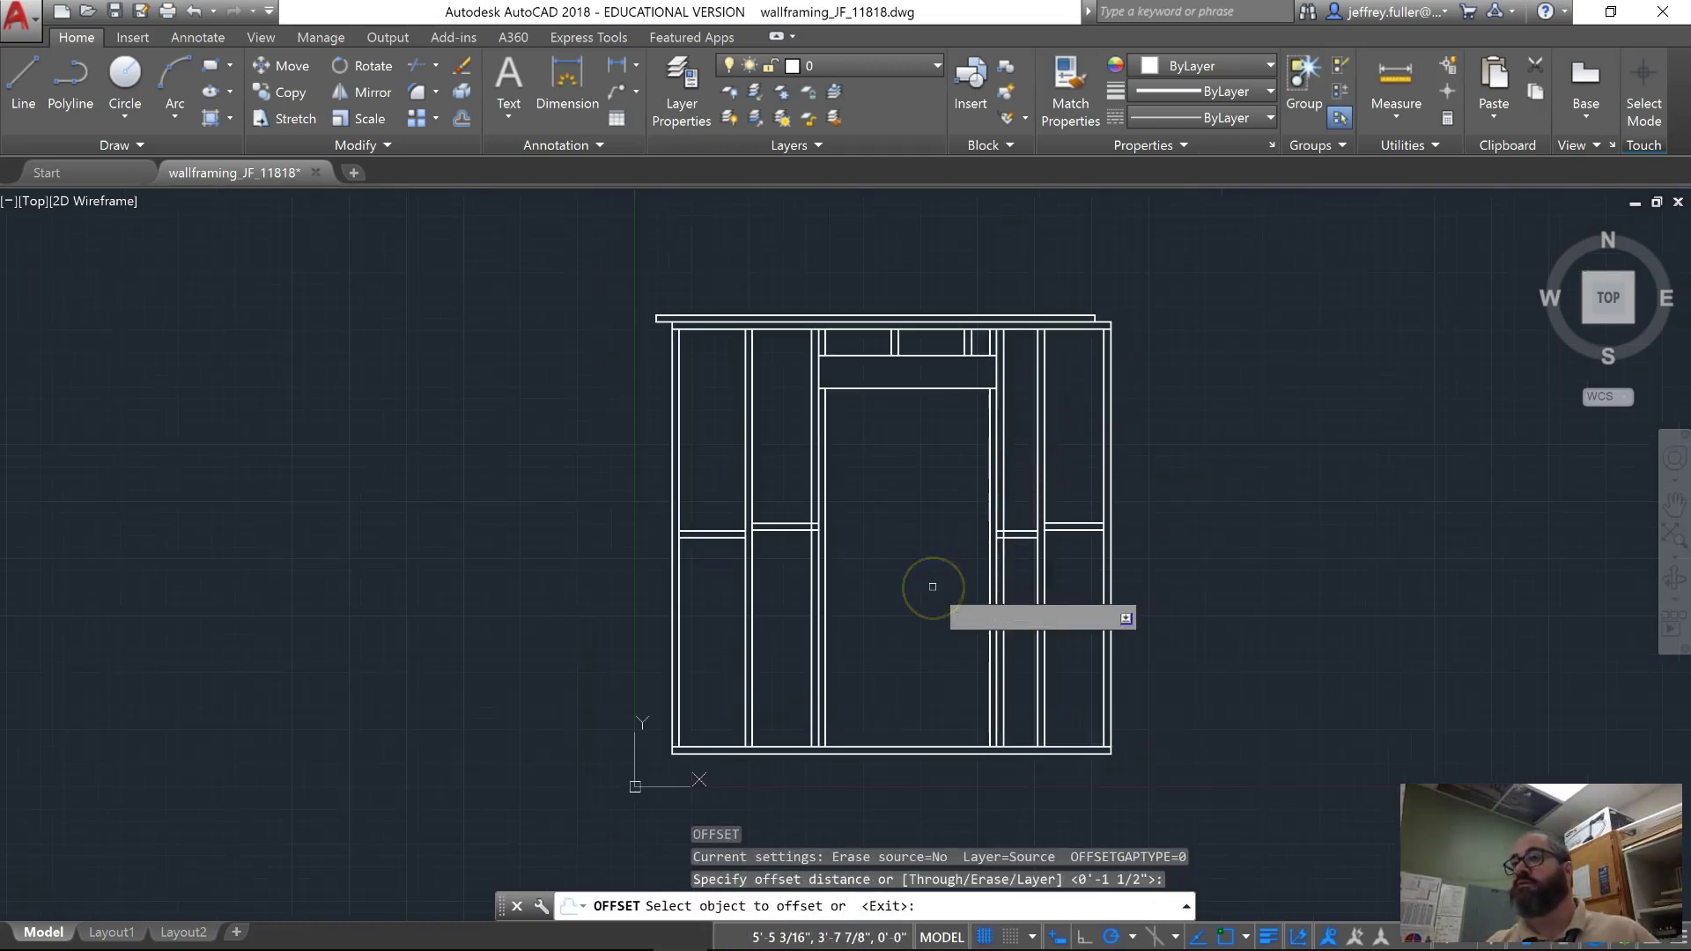
type("1.5")
key("Return")
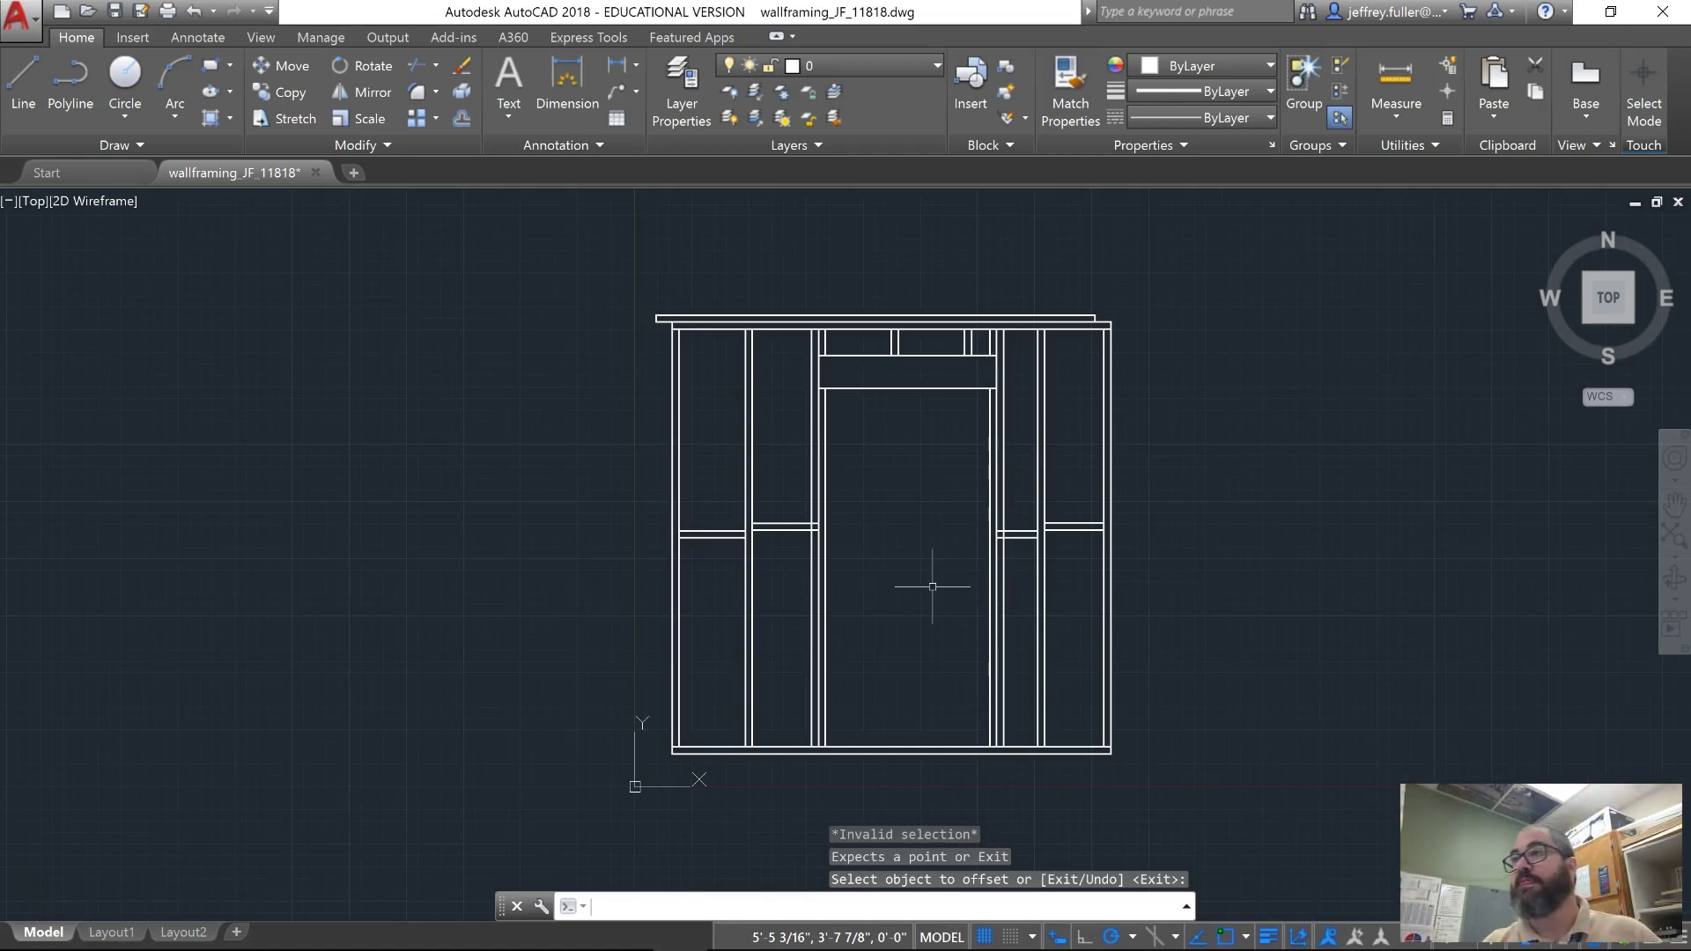
Trim the blocking overlaps back to the new jack studs on the left and right of the door.
scroll(891, 547, "up", 5)
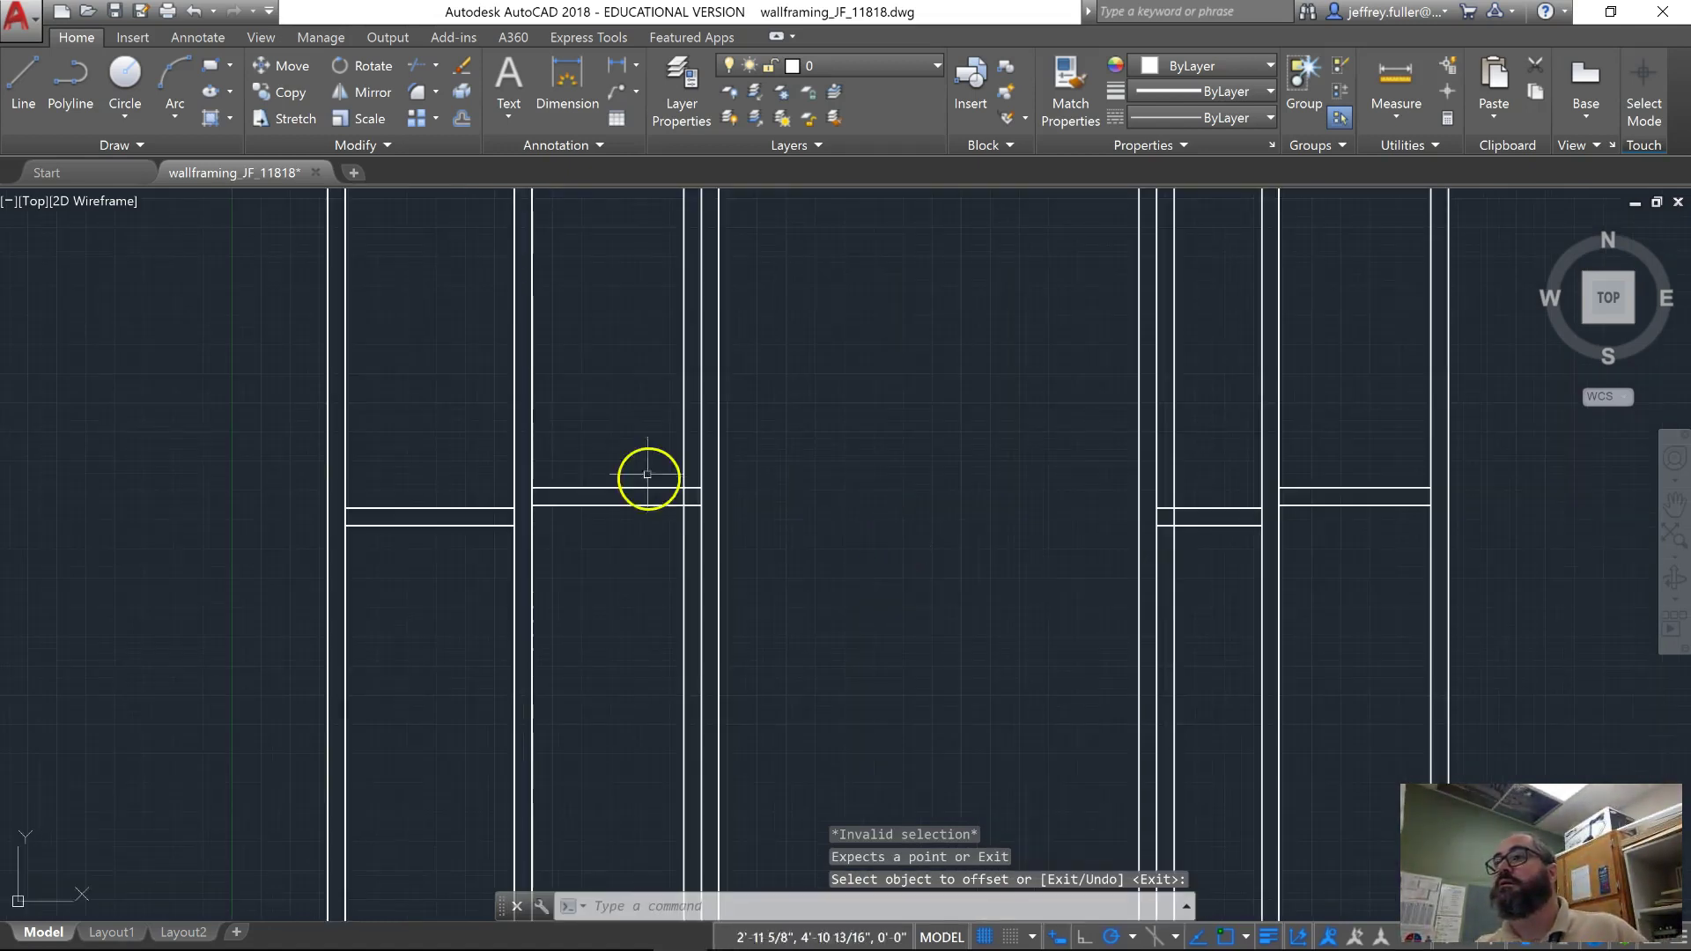
left_click(692, 529)
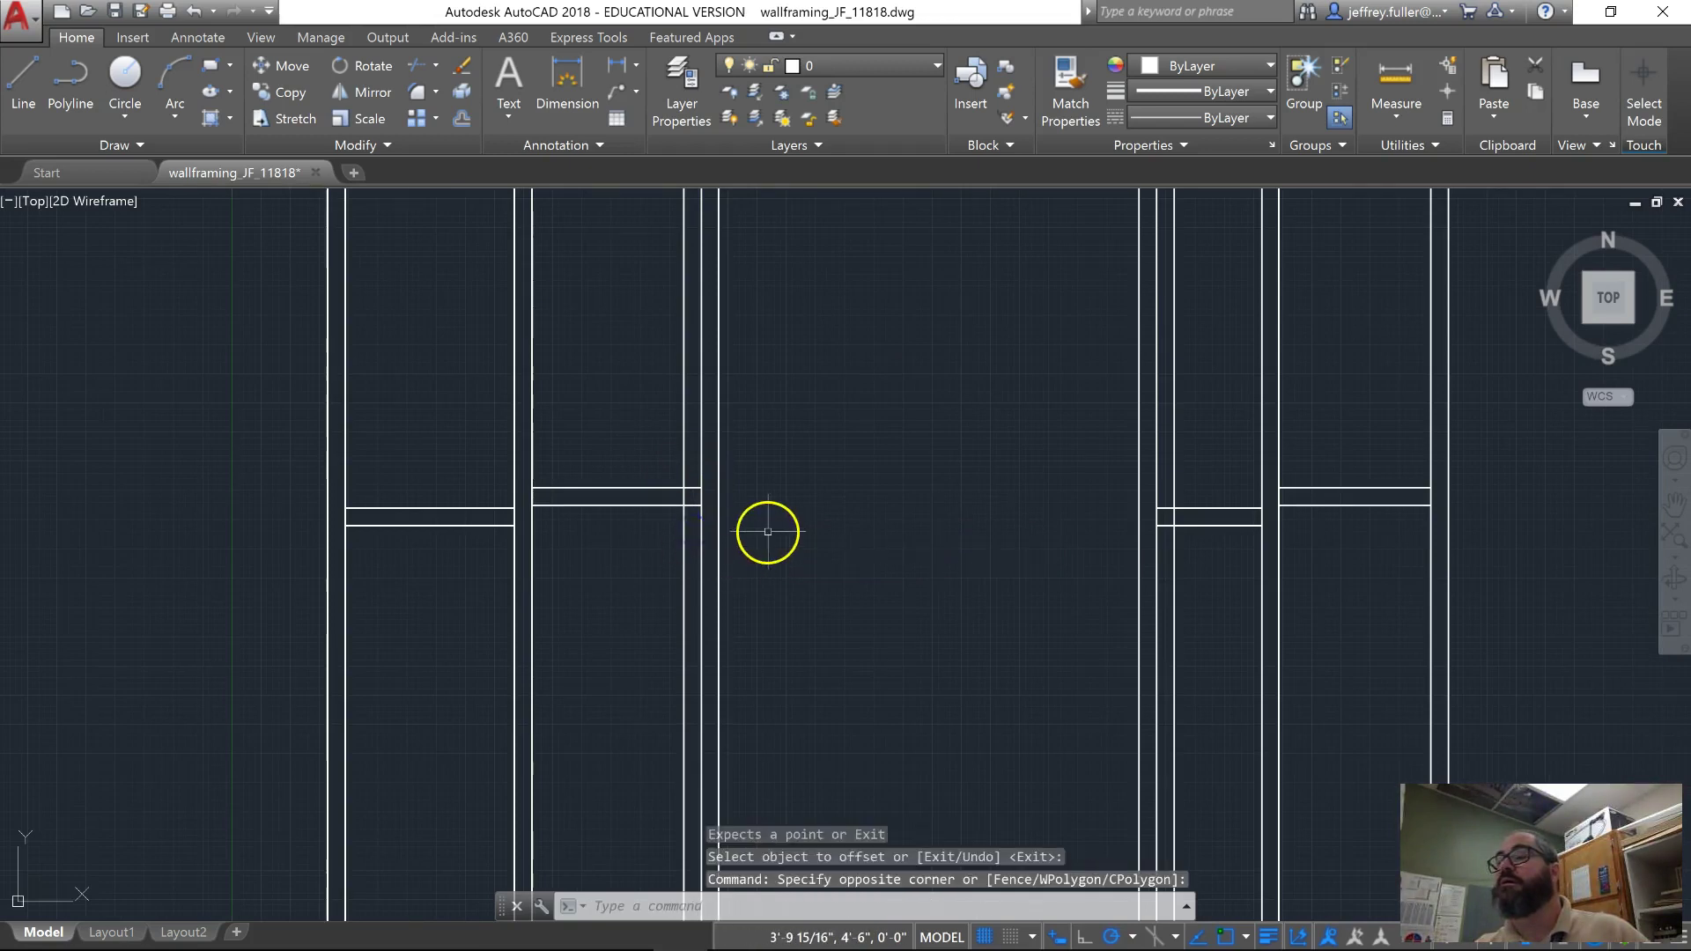
key("Escape")
key("Escape")
type("trim")
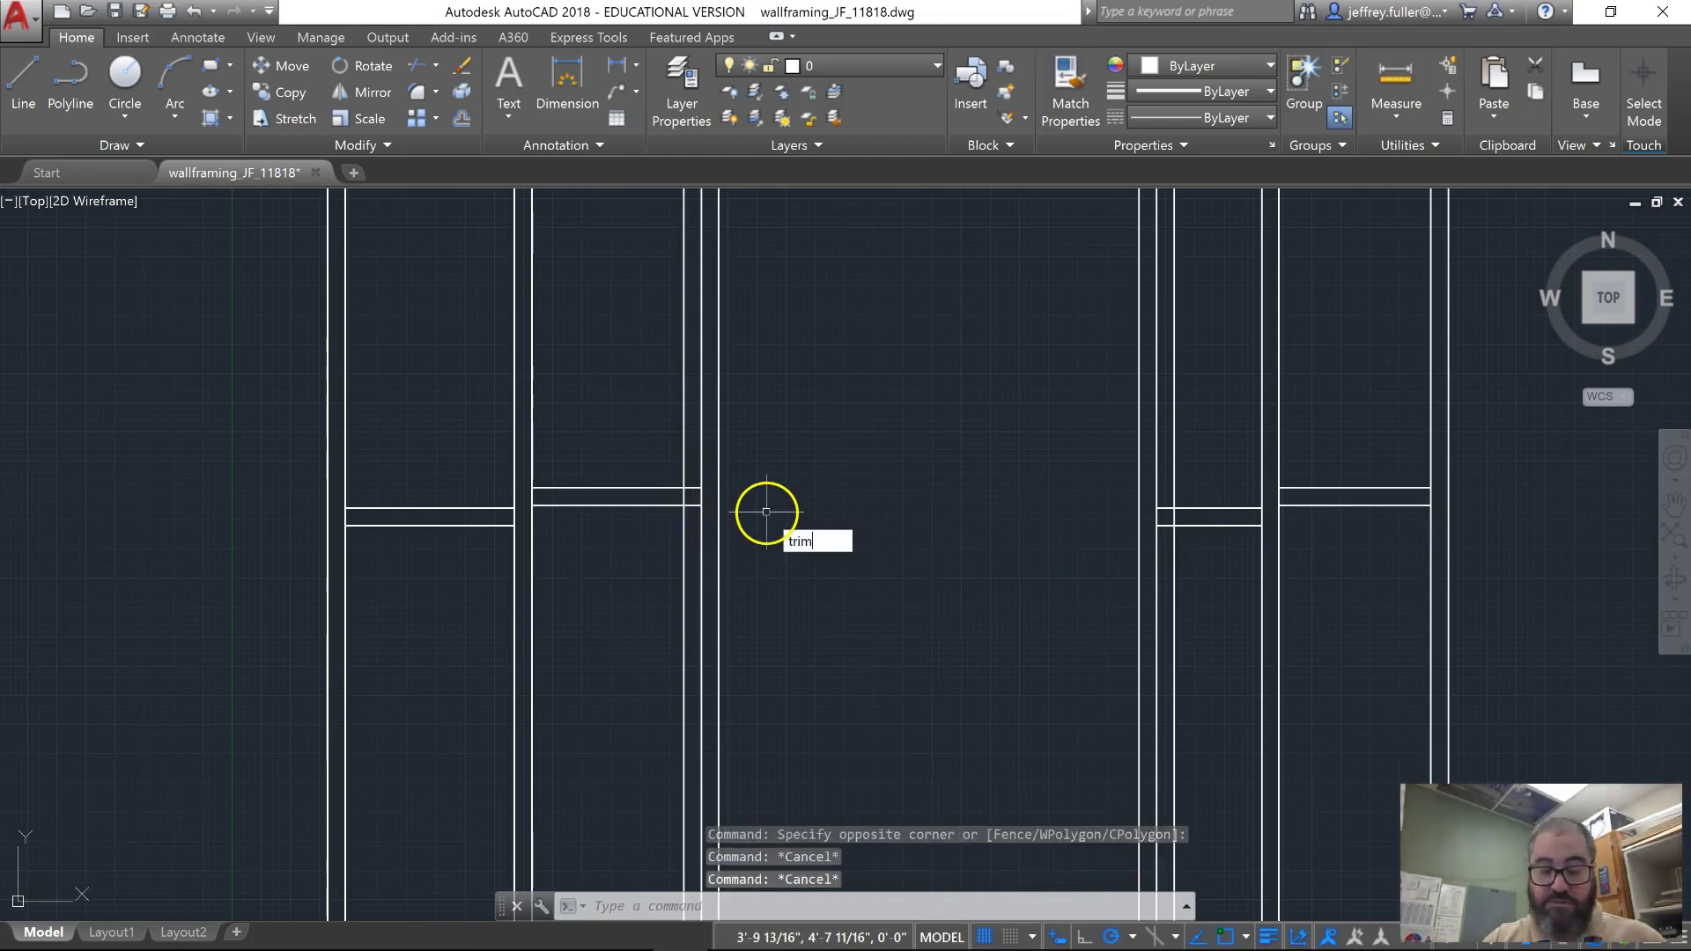
key("Return")
key("Return")
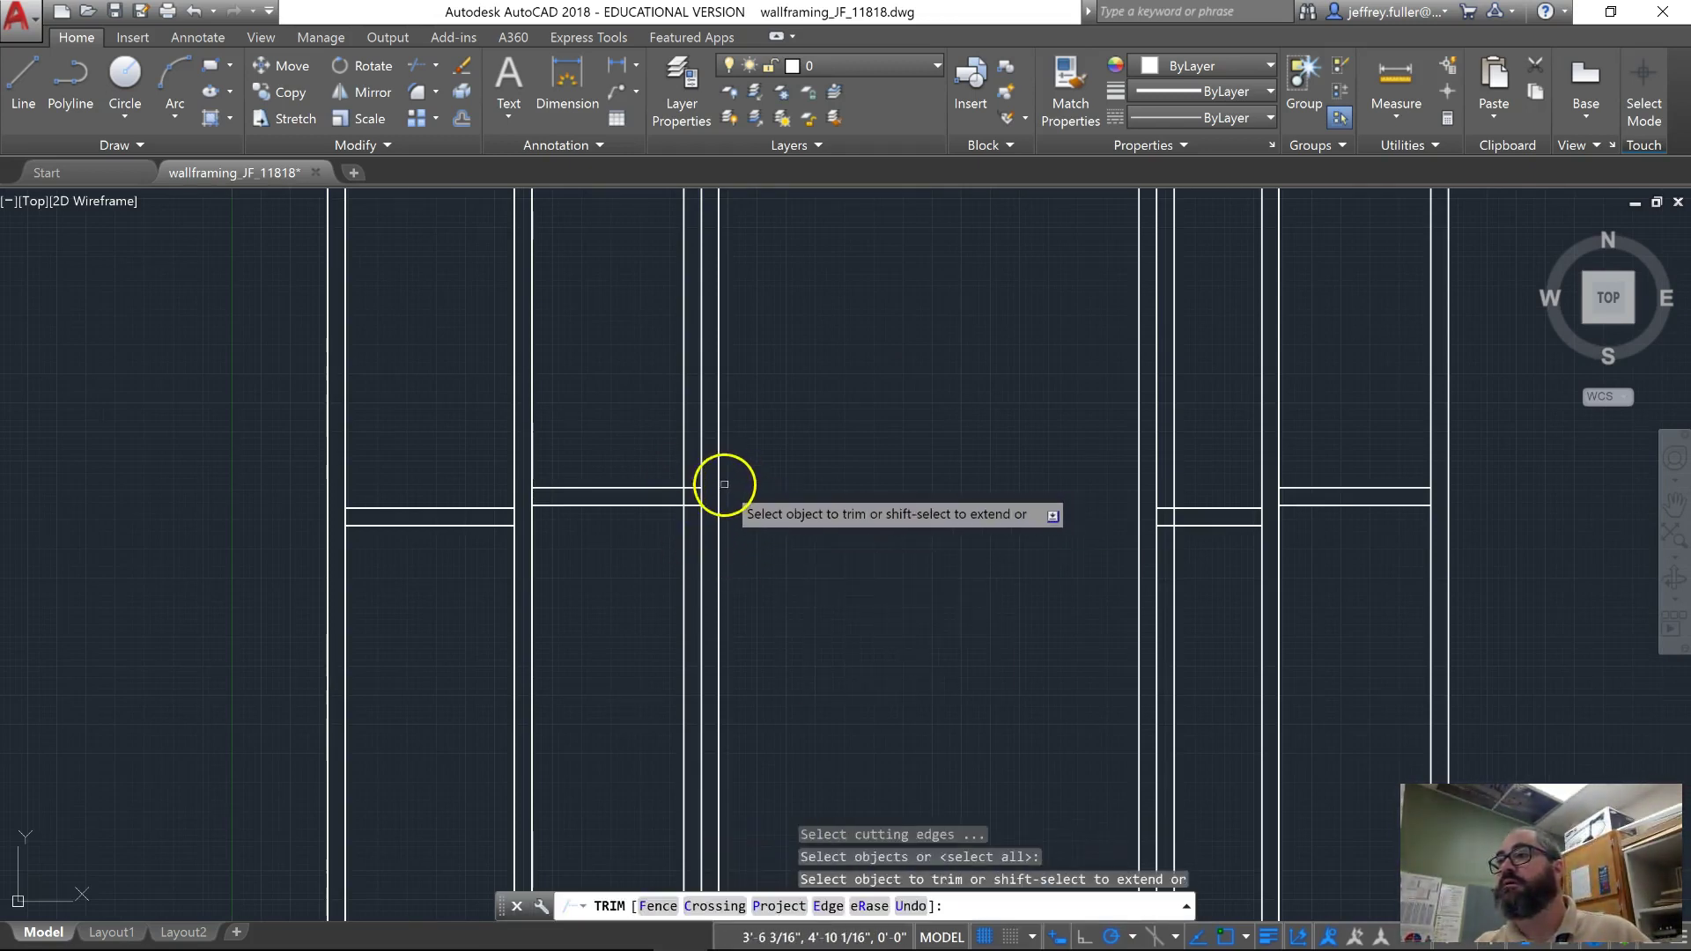
left_click(694, 483)
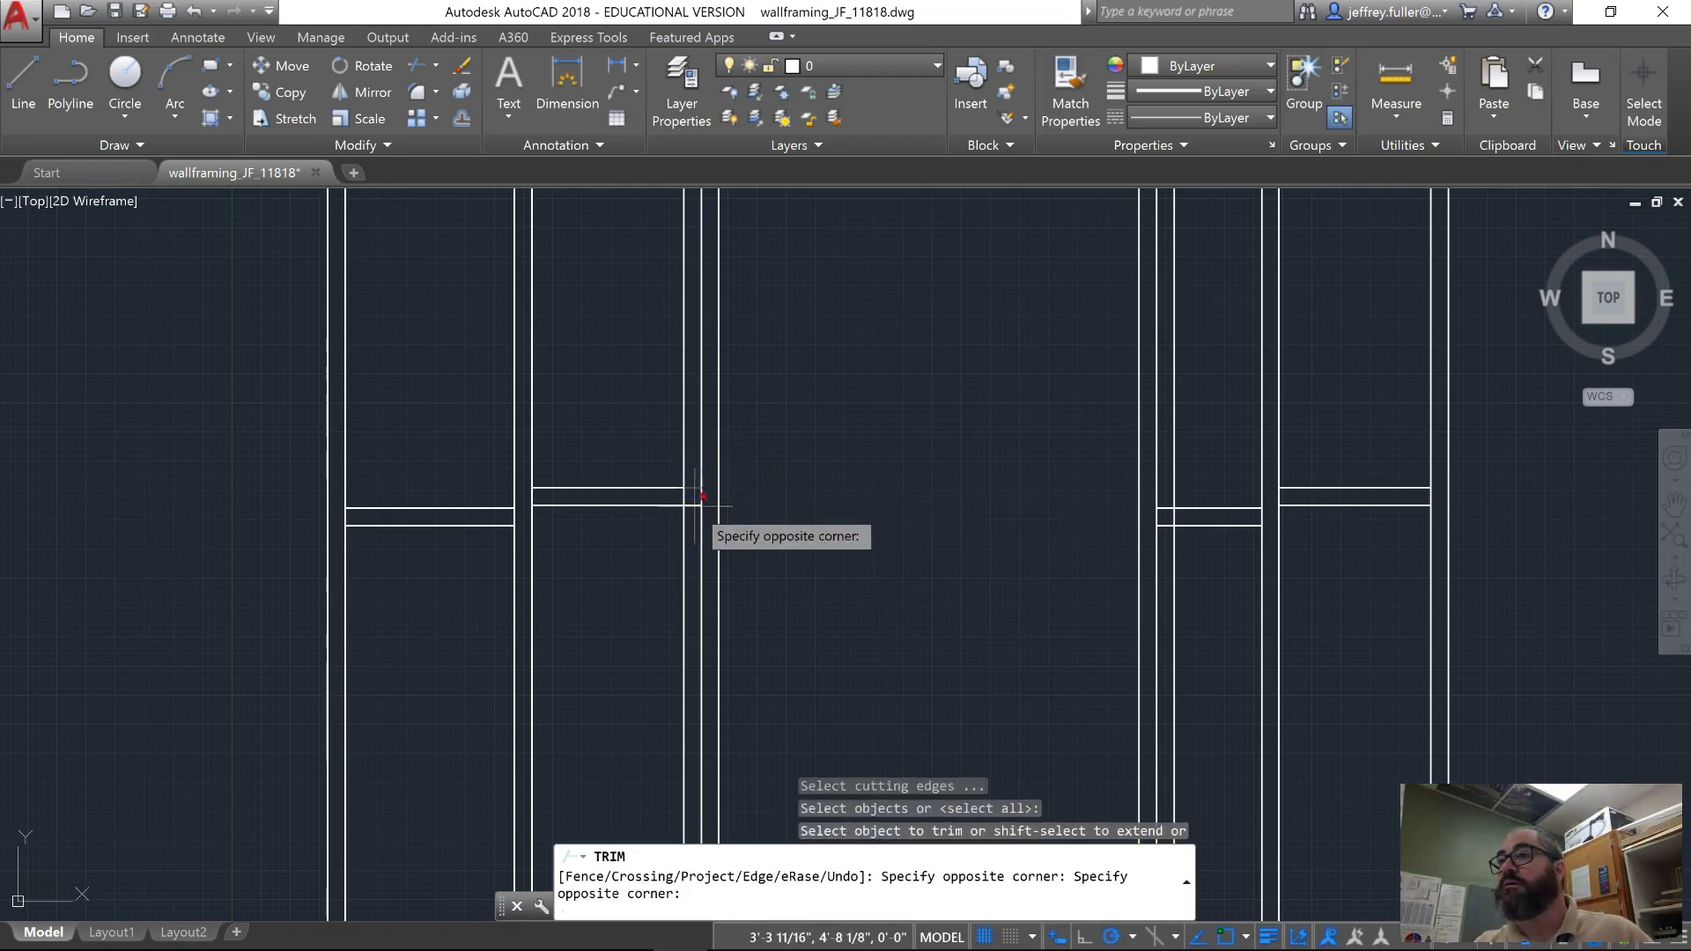
left_click(700, 504)
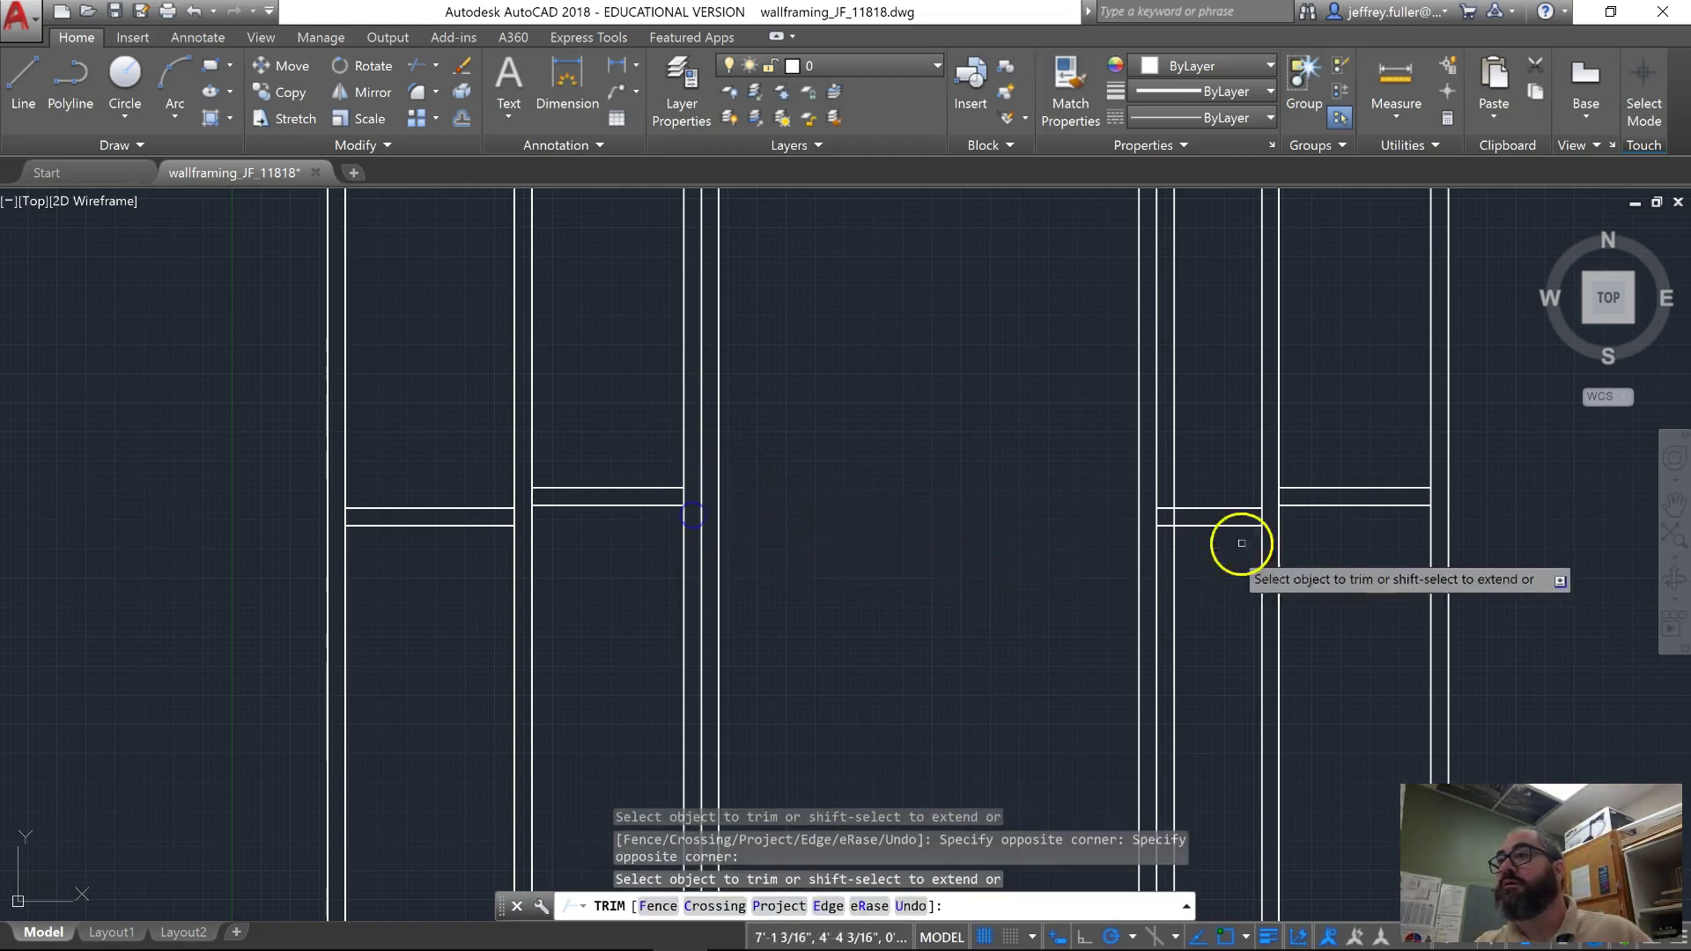
left_click(1166, 502)
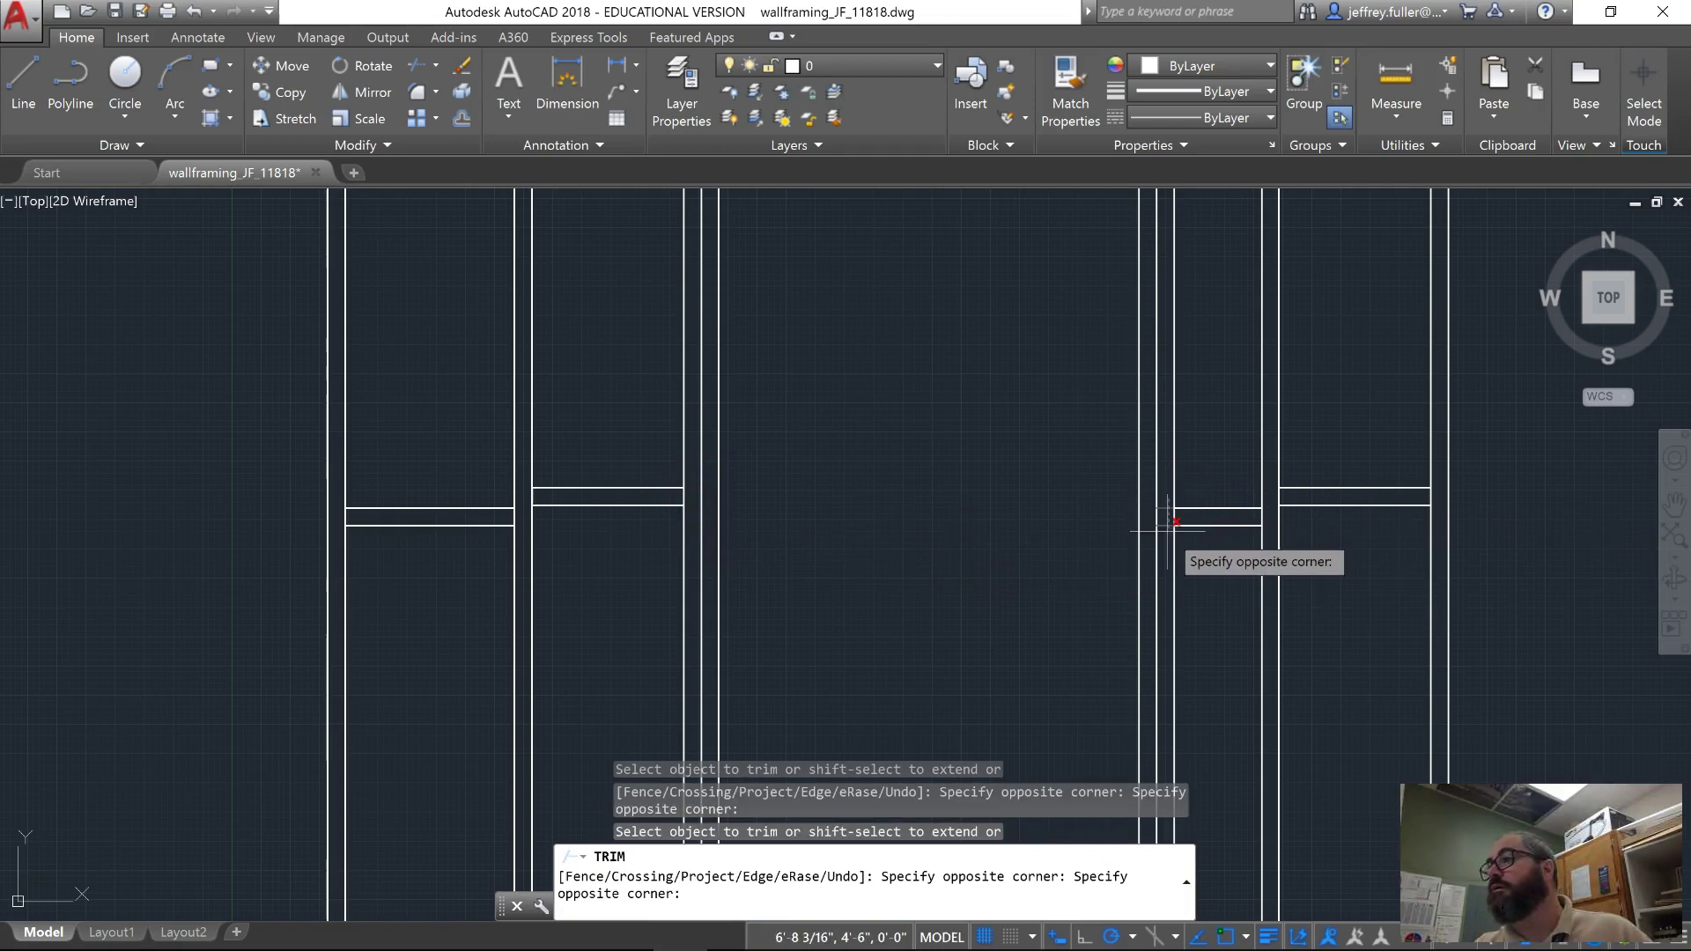
left_click(1168, 527)
scroll(1215, 584, "down", 4)
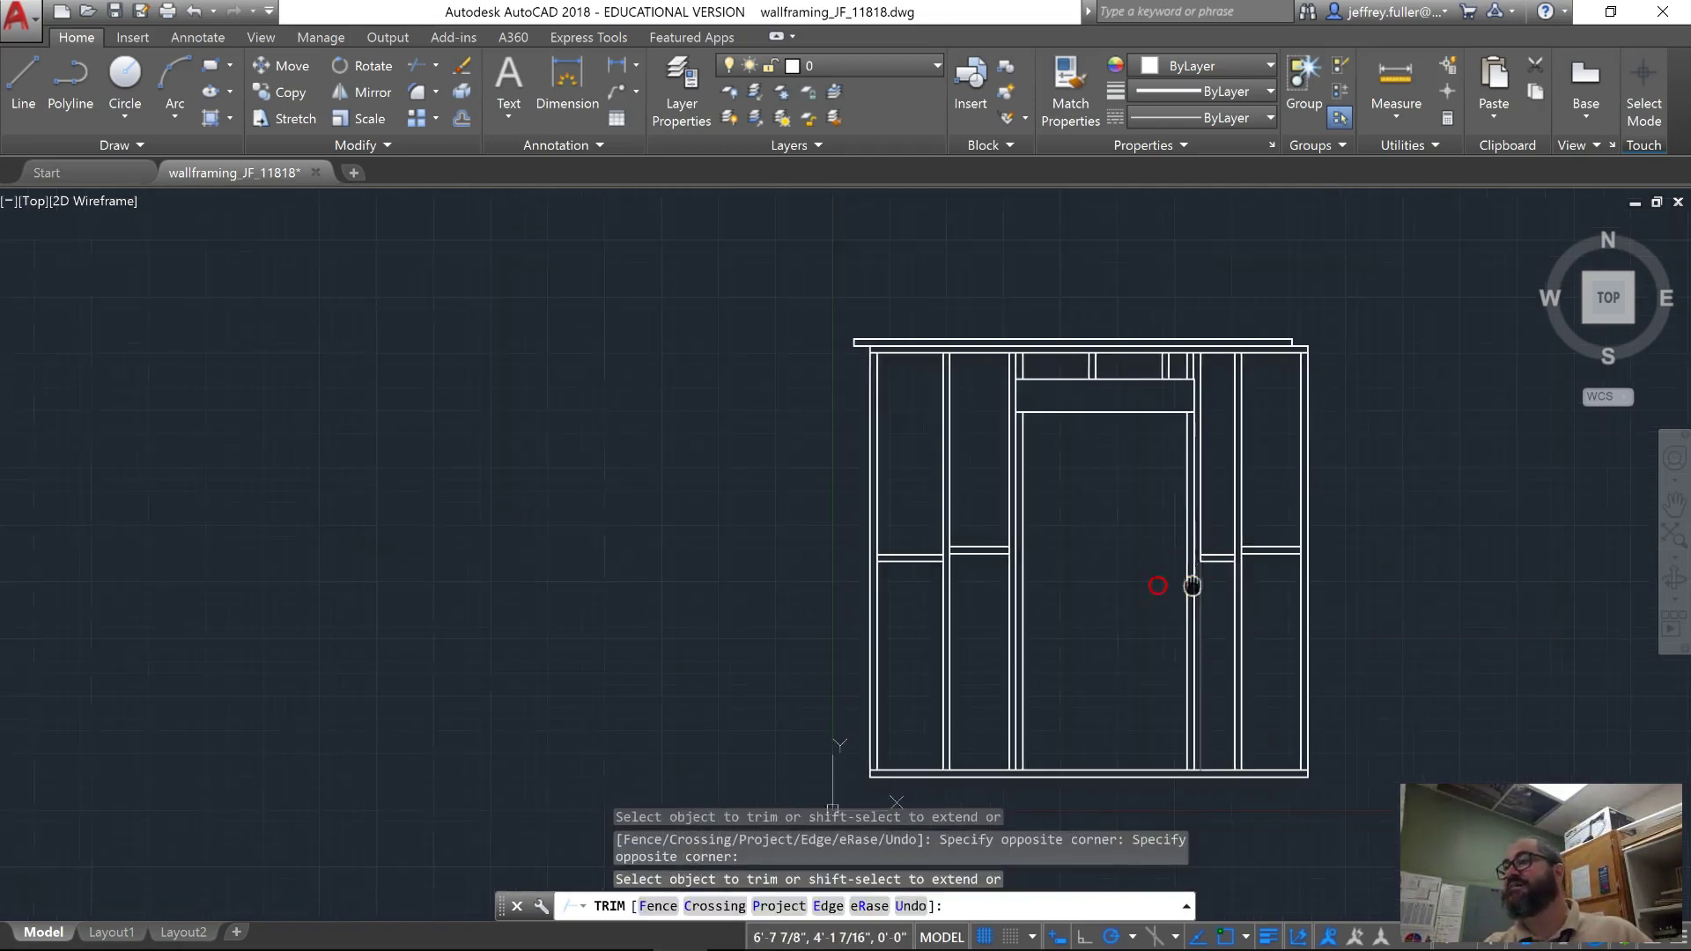